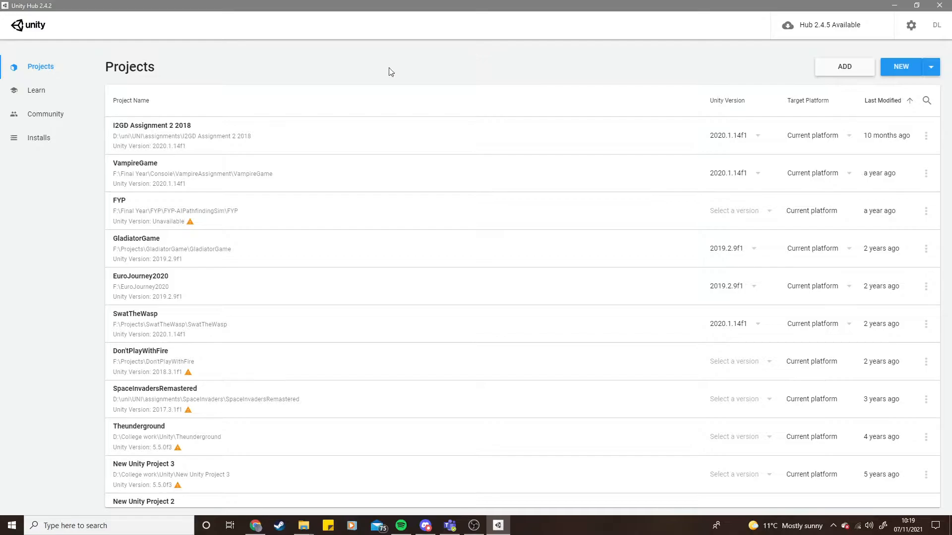
- Review the installed editor versions and the list of existing projects
click(50, 137)
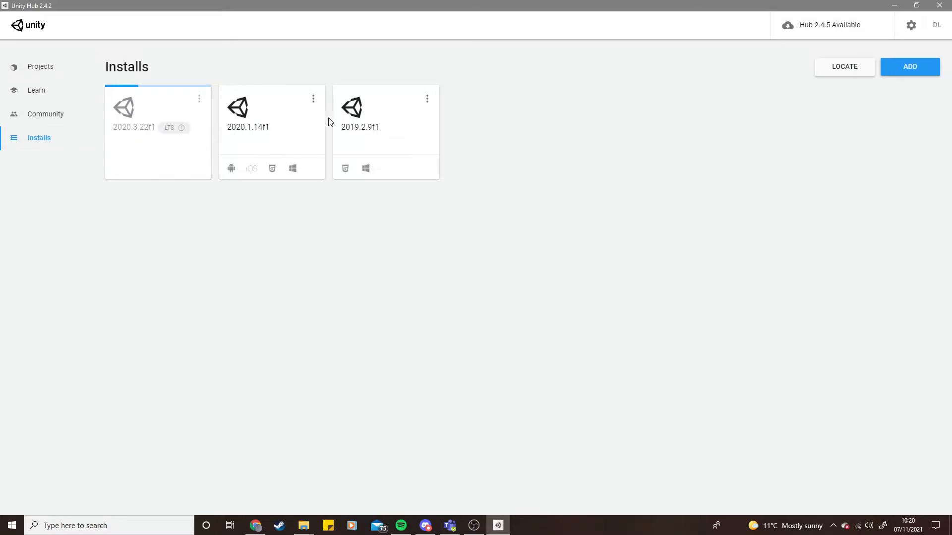
click(64, 66)
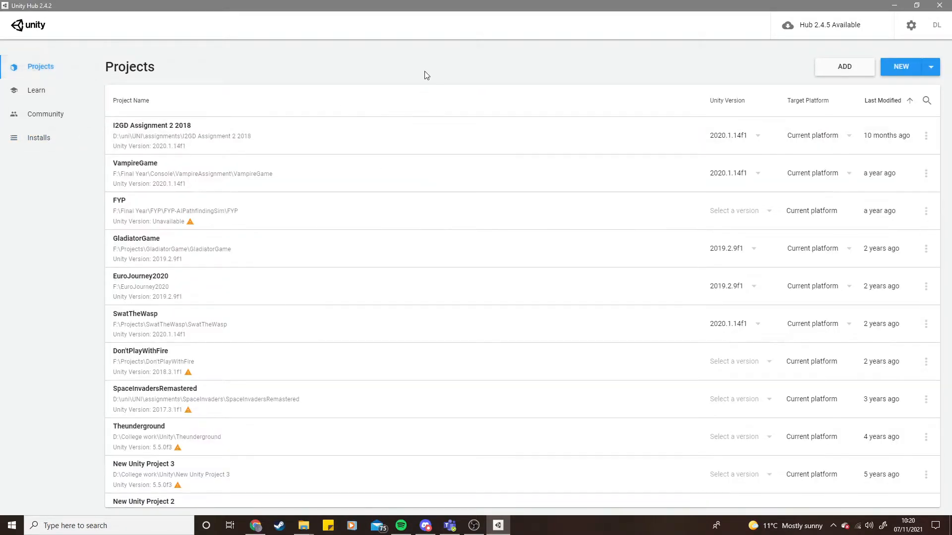
scroll(301, 247, down, 3)
scroll(240, 136, up, 3)
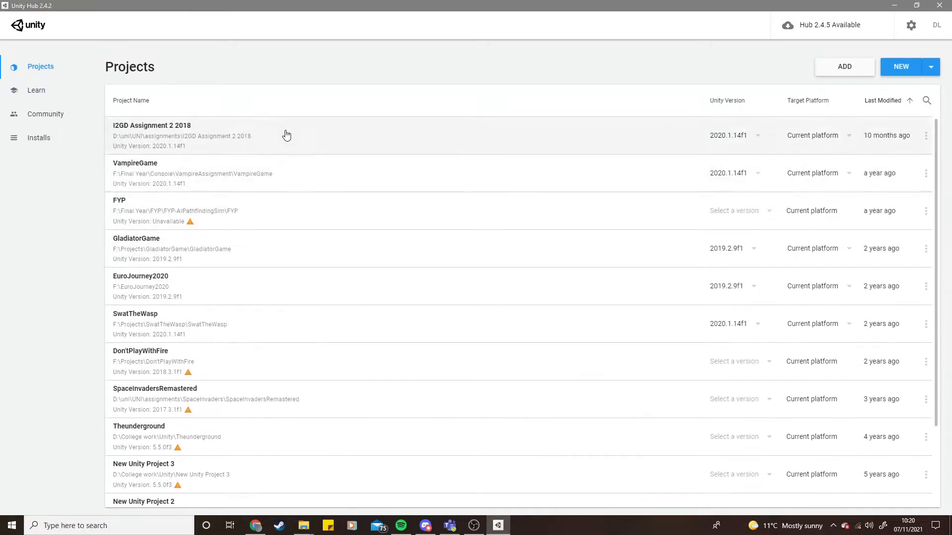
scroll(257, 268, down, 3)
scroll(304, 257, up, 3)
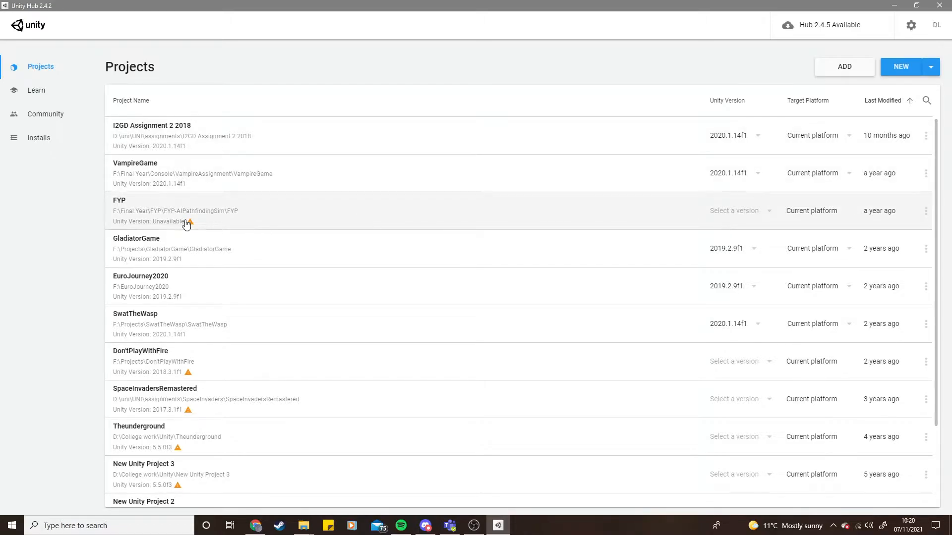
- Inspect the FYP project's version warning and its available editor version options without choosing one
mouse_move(191, 224)
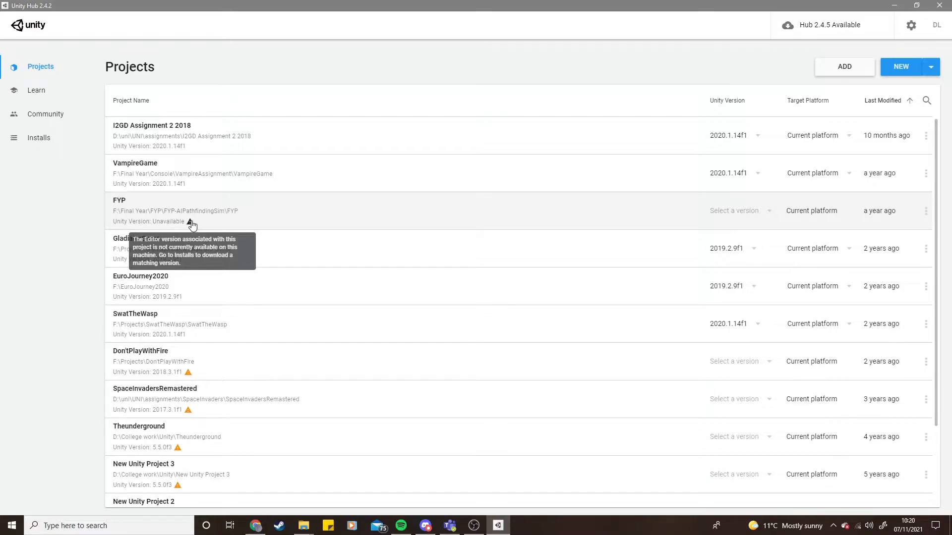
click(743, 209)
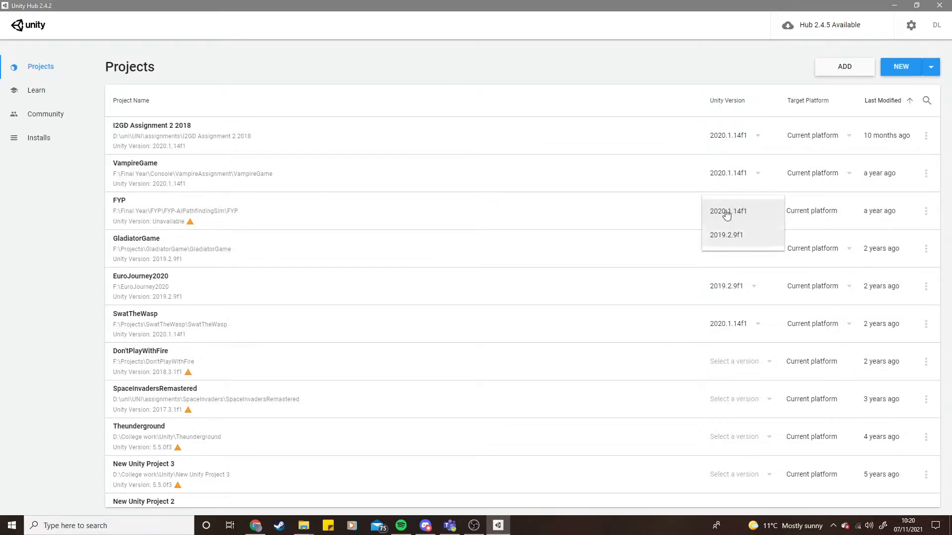
click(753, 60)
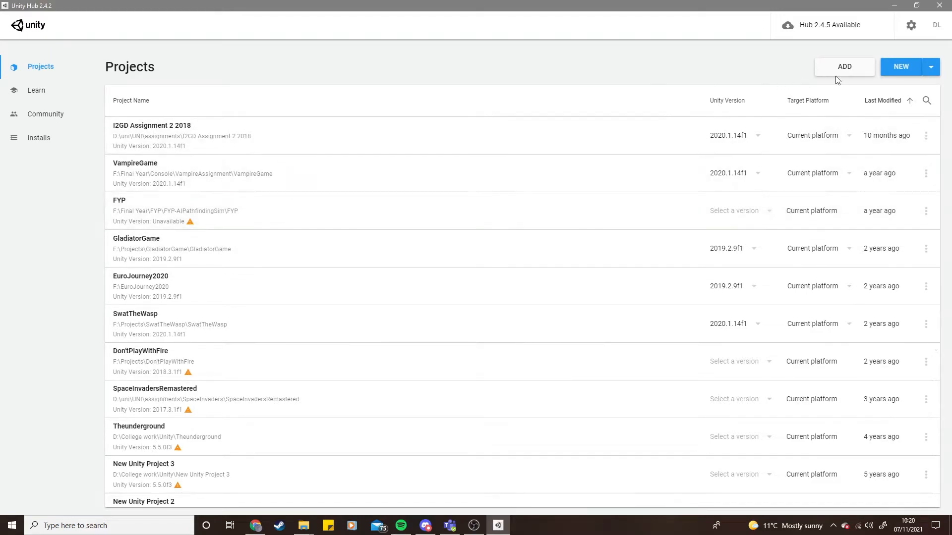
- Start a new 3D project with editor 2019.2.9f1 and name it Tutorial Project
click(905, 69)
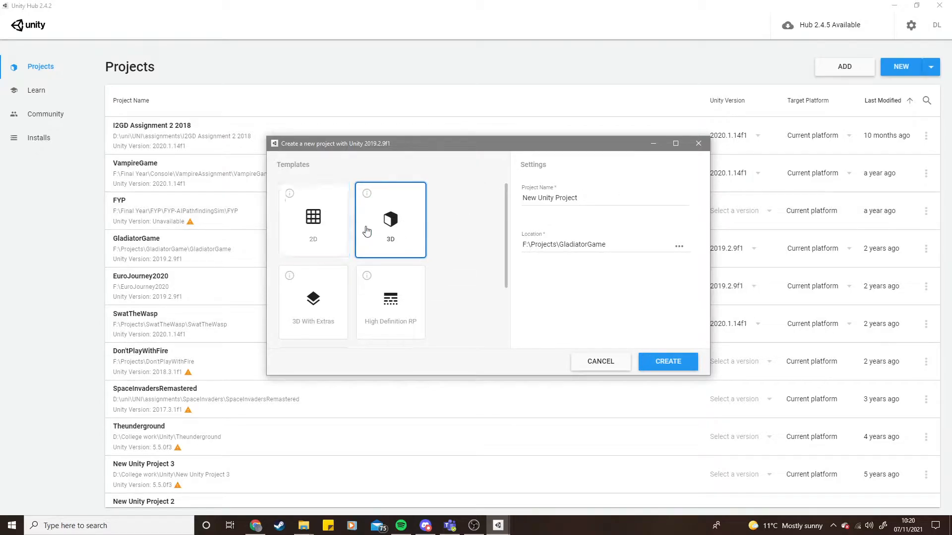
scroll(446, 237, down, 2)
scroll(459, 238, up, 2)
drag(592, 198, 489, 199)
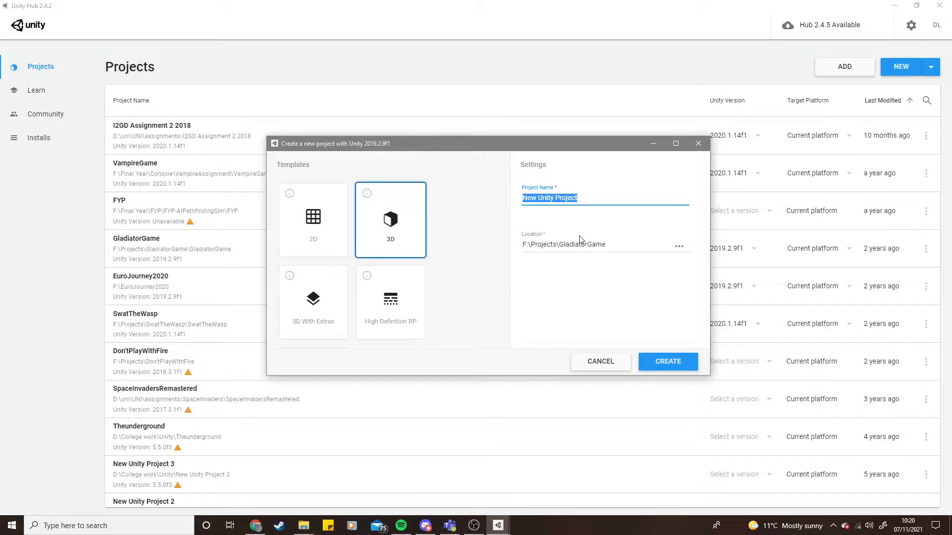
text(Tutorial Proje)
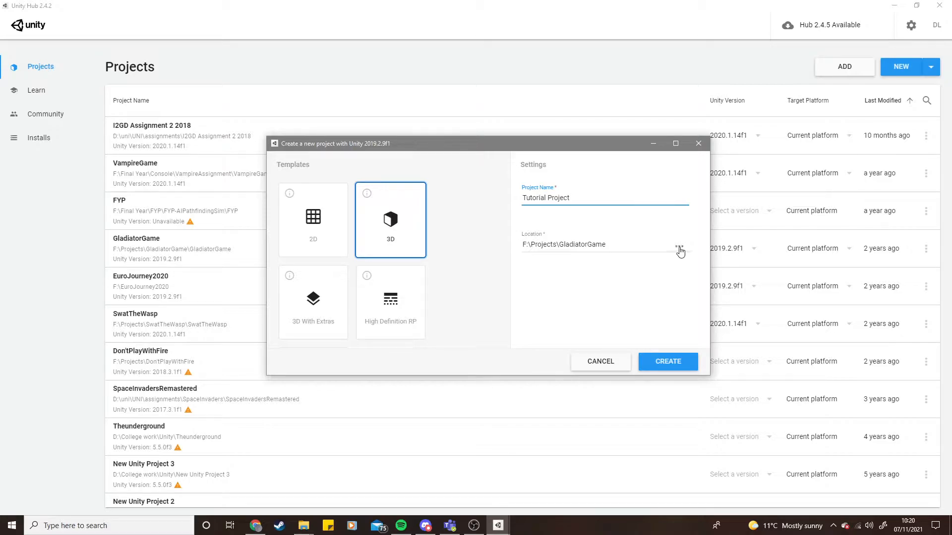
- Browse the project location to the Tutorials folder on drive F: and create a new folder named Project
click(679, 248)
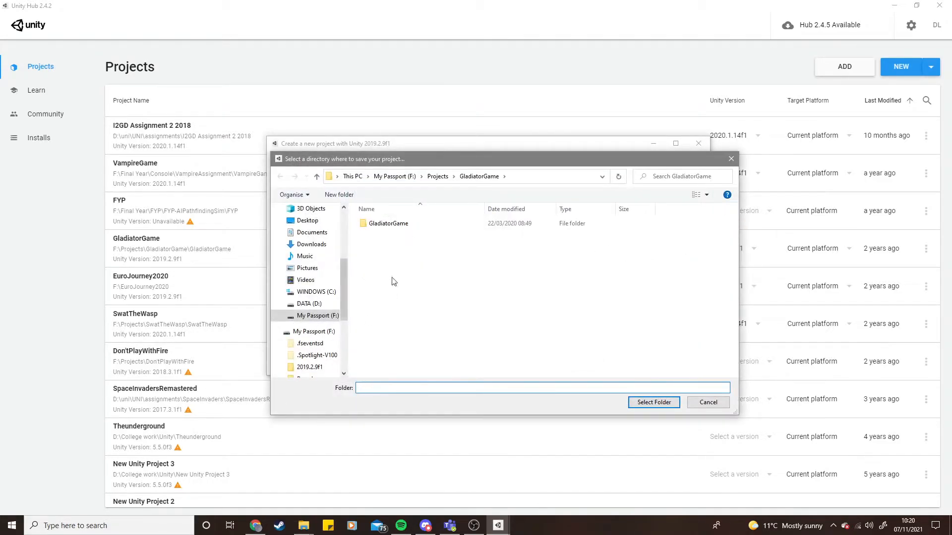
click(299, 316)
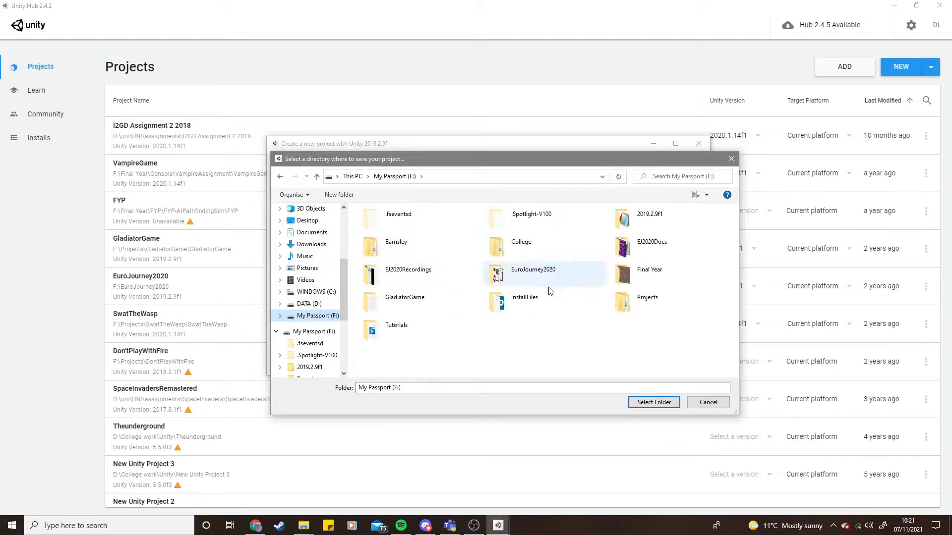
double_click(394, 324)
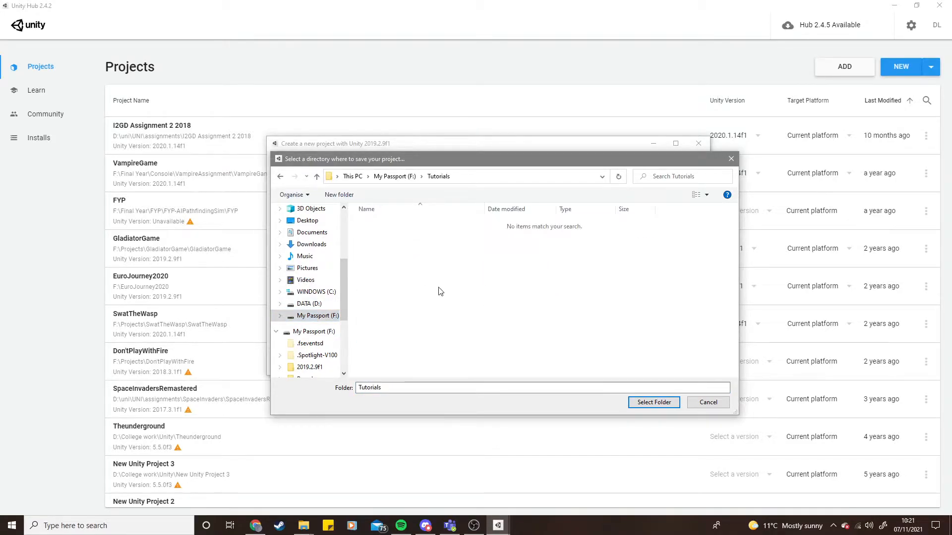
click(339, 194)
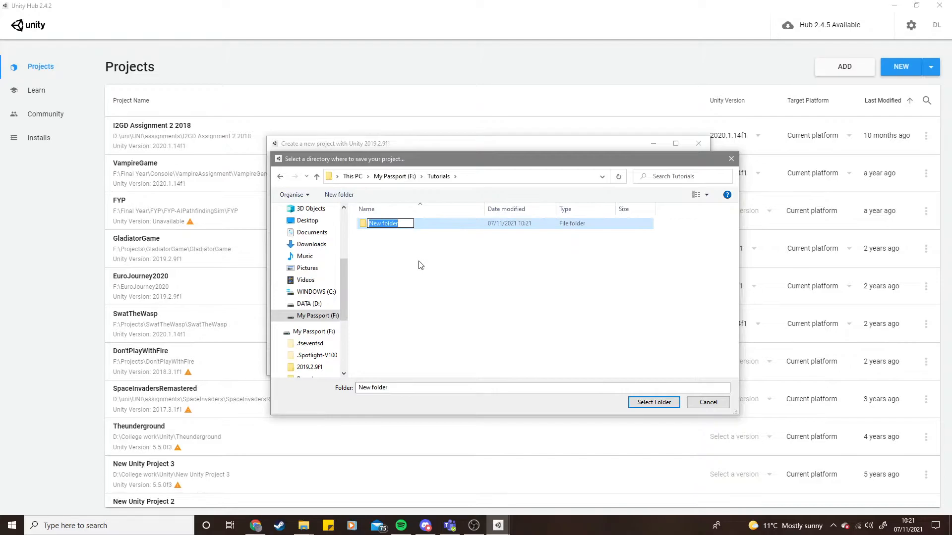
text(Project)
key(Return)
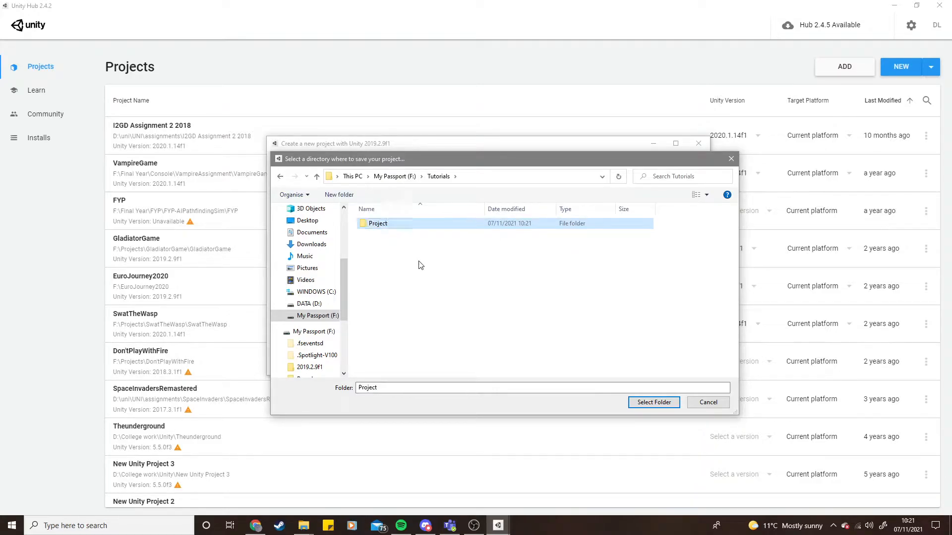
- Choose the Project folder as the location and create the project
double_click(453, 225)
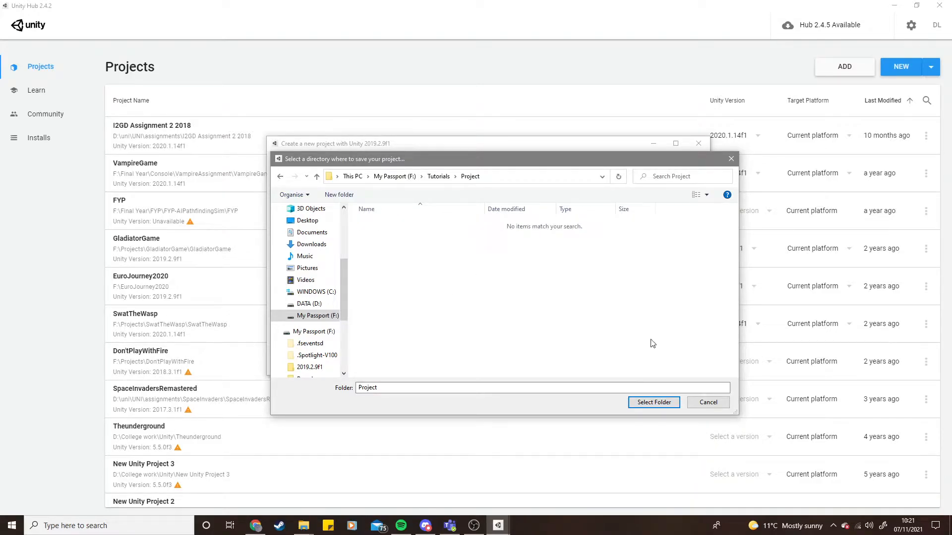
click(654, 402)
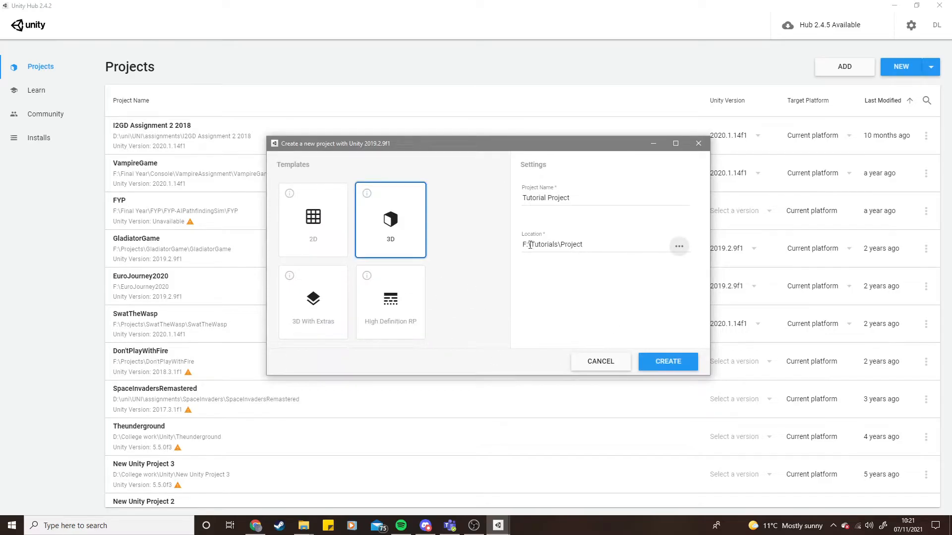
click(673, 362)
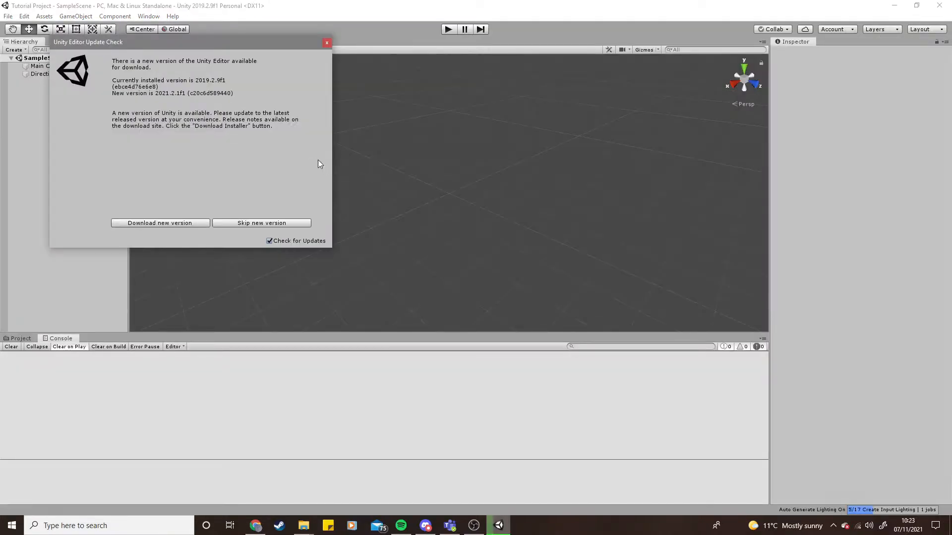
- Close the editor update notice, navigate the Scene view and select the Main Camera
click(327, 45)
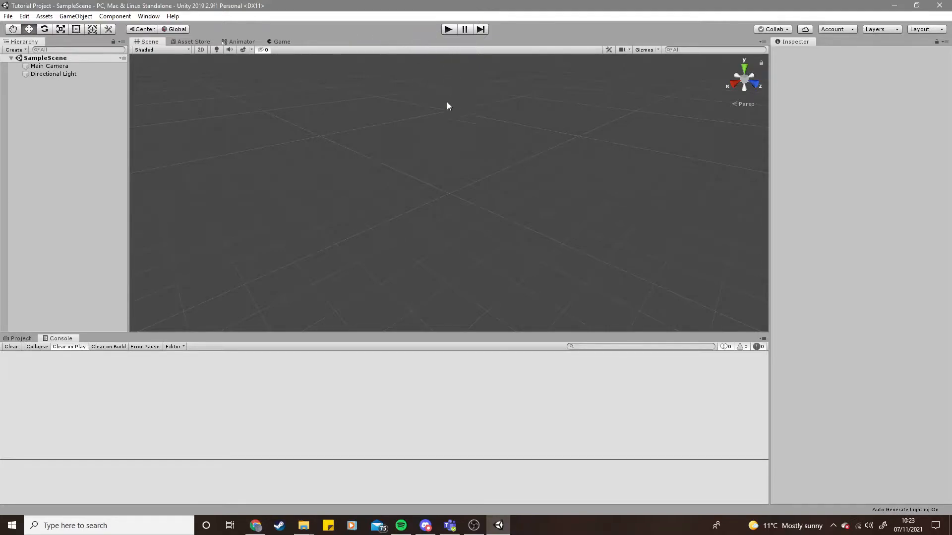
right_drag(533, 236, 429, 170)
right_drag(367, 227, 516, 215)
right_drag(426, 209, 360, 180)
right_drag(435, 204, 345, 260)
click(68, 69)
right_drag(406, 209, 367, 198)
drag(419, 181, 371, 191)
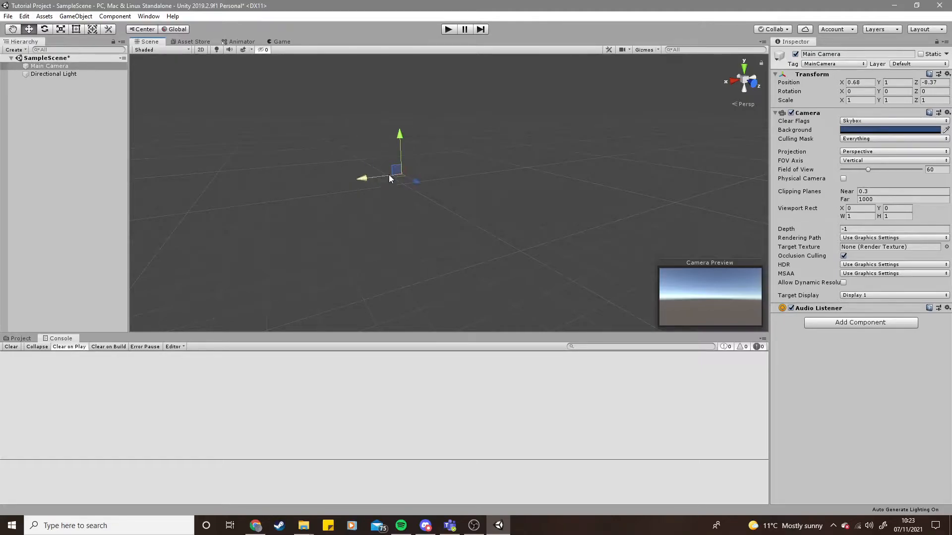
- Preview the camera in the Game view, check its resolution options, and return to the Scene view
click(280, 42)
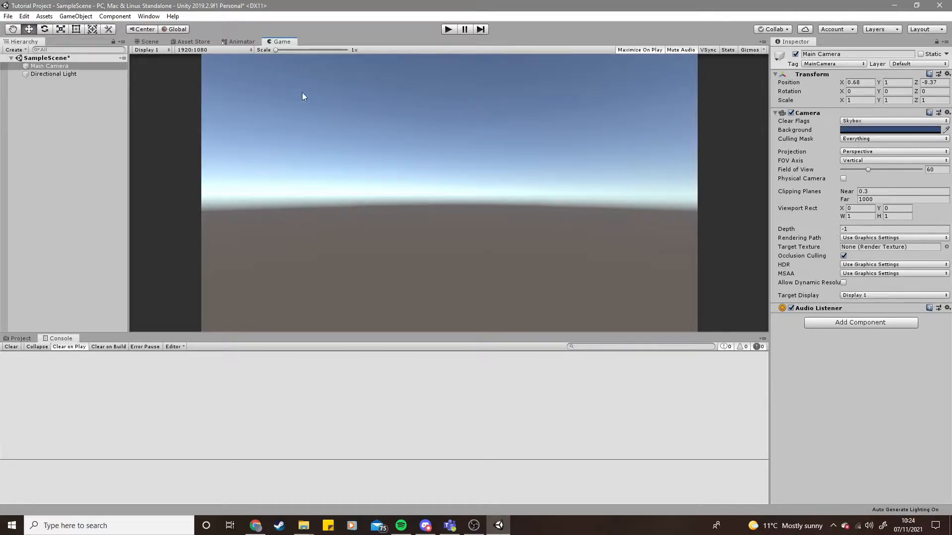
click(209, 51)
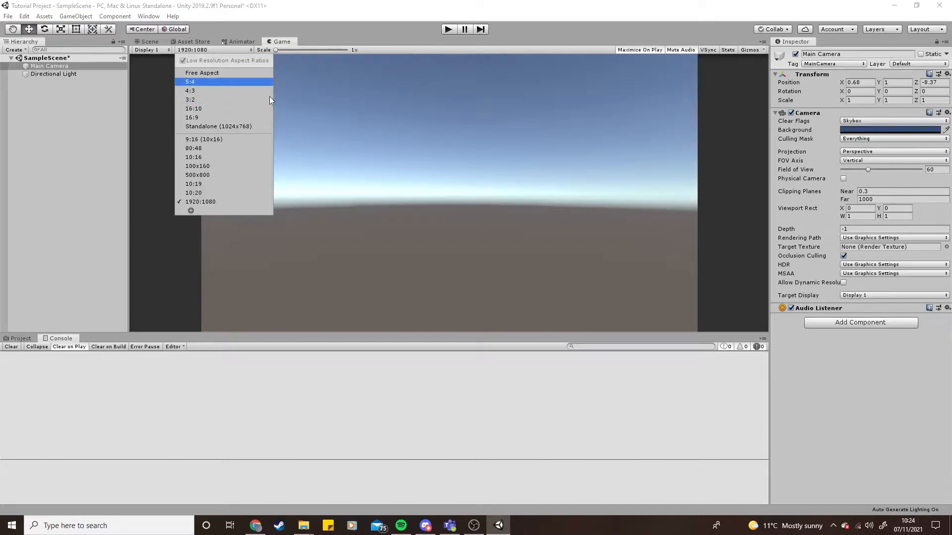
click(237, 52)
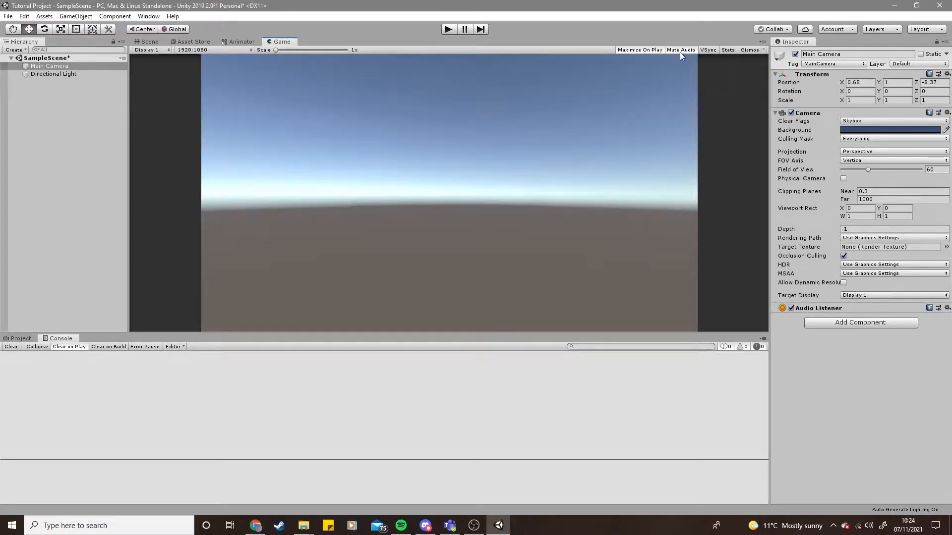
click(148, 41)
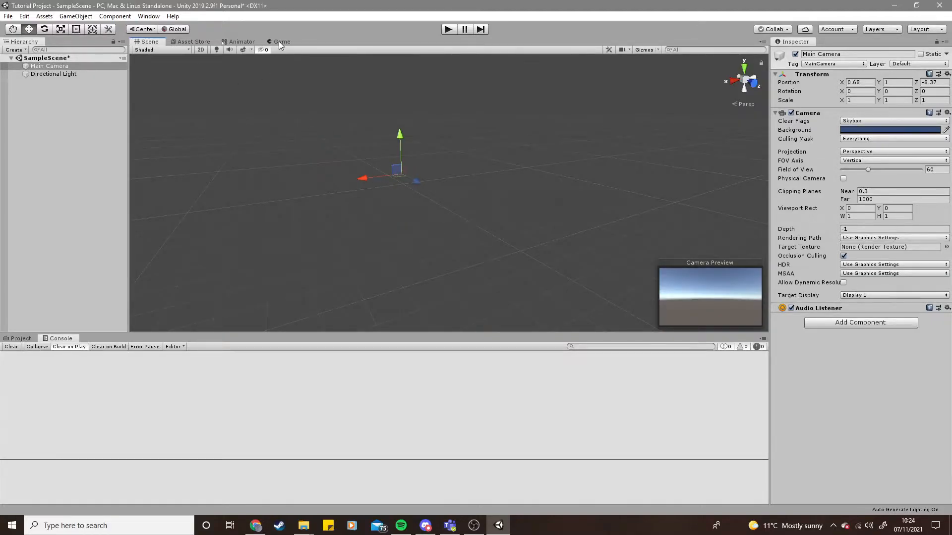
- Select the Main Camera and Directional Light in turn to inspect them, then clear the selection
click(434, 237)
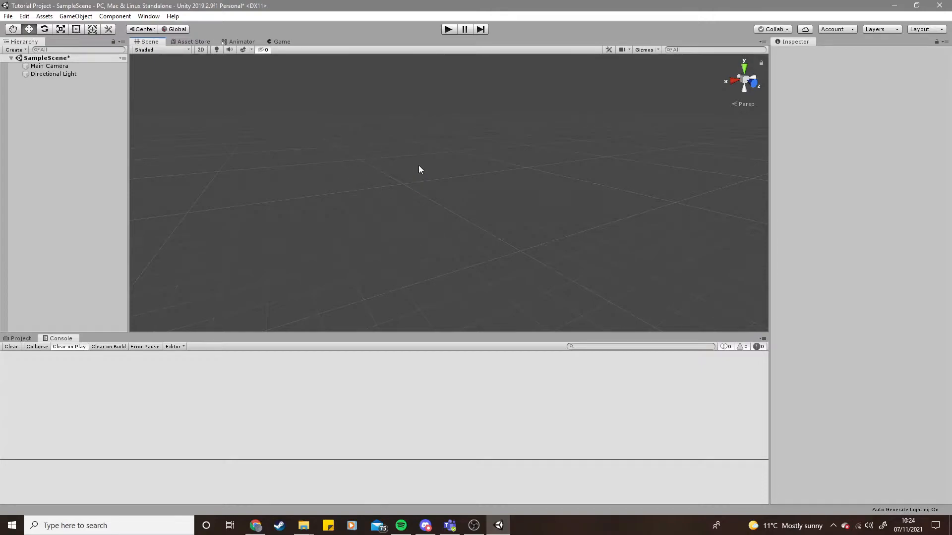
click(35, 144)
click(52, 67)
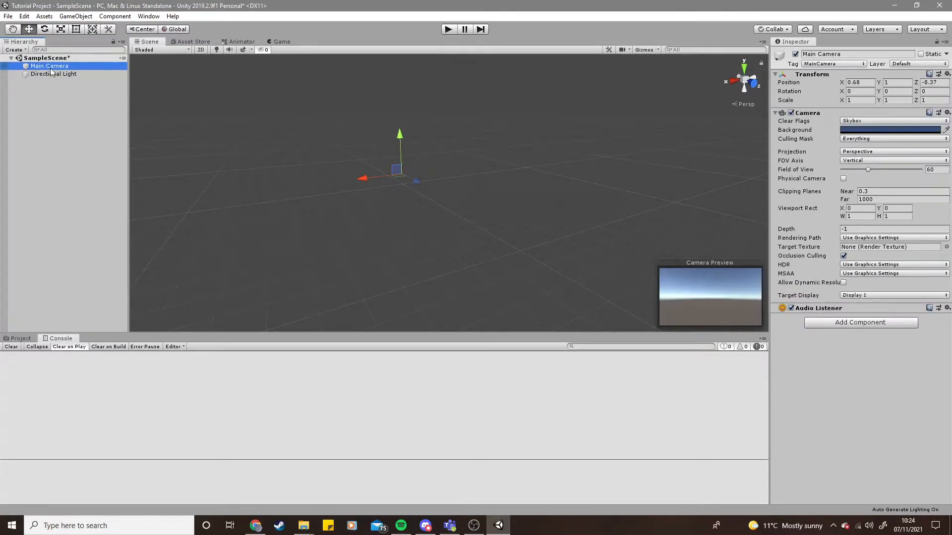
click(53, 73)
click(53, 67)
click(55, 76)
click(65, 120)
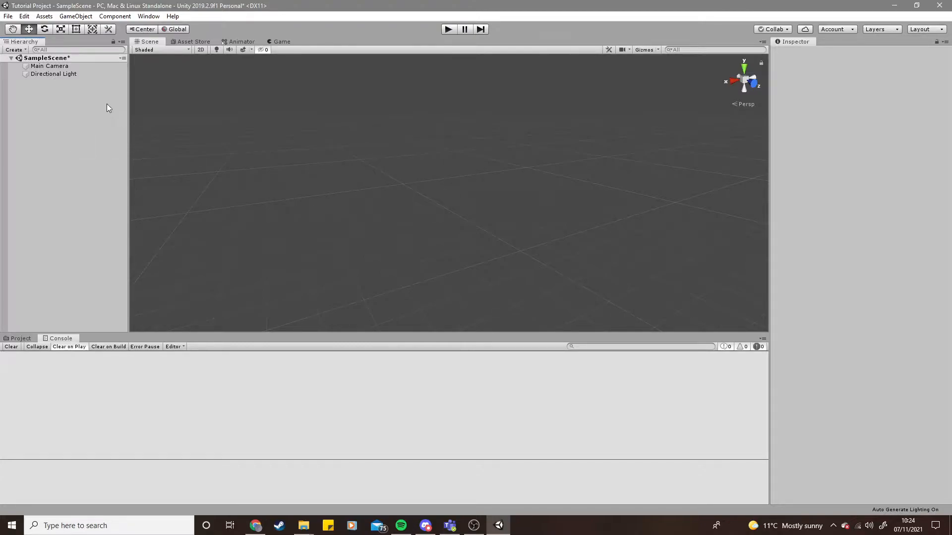
- Add a Tree 3D object to the scene from the hierarchy's creation menu
right_click(51, 120)
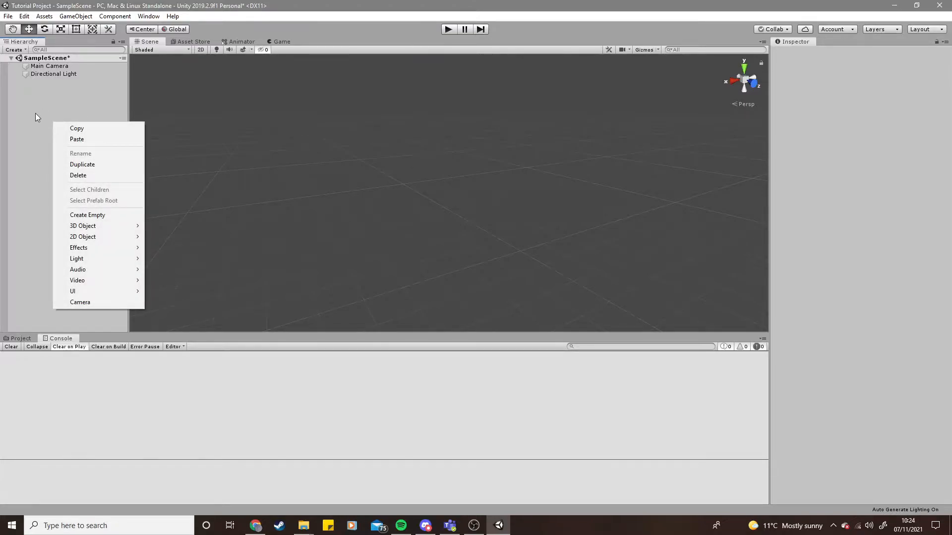
click(31, 112)
right_click(51, 141)
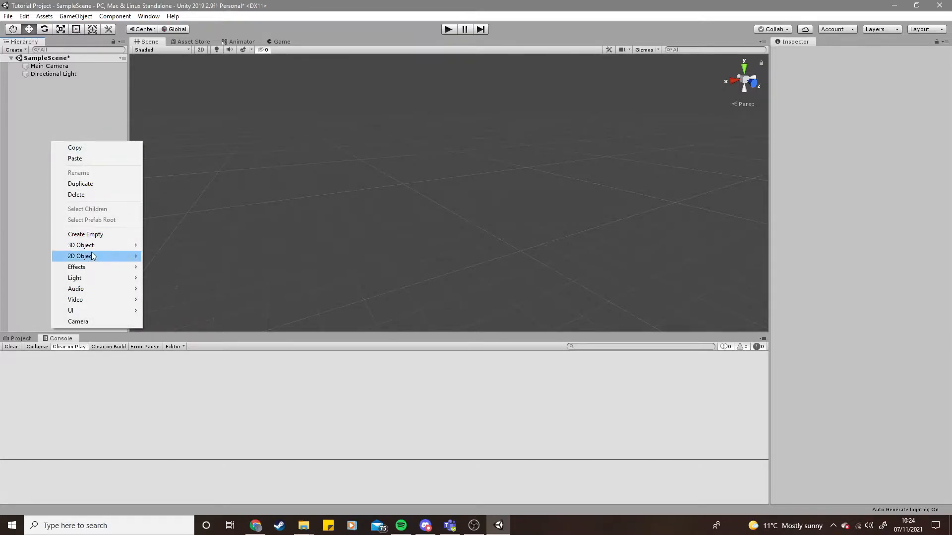
mouse_move(100, 245)
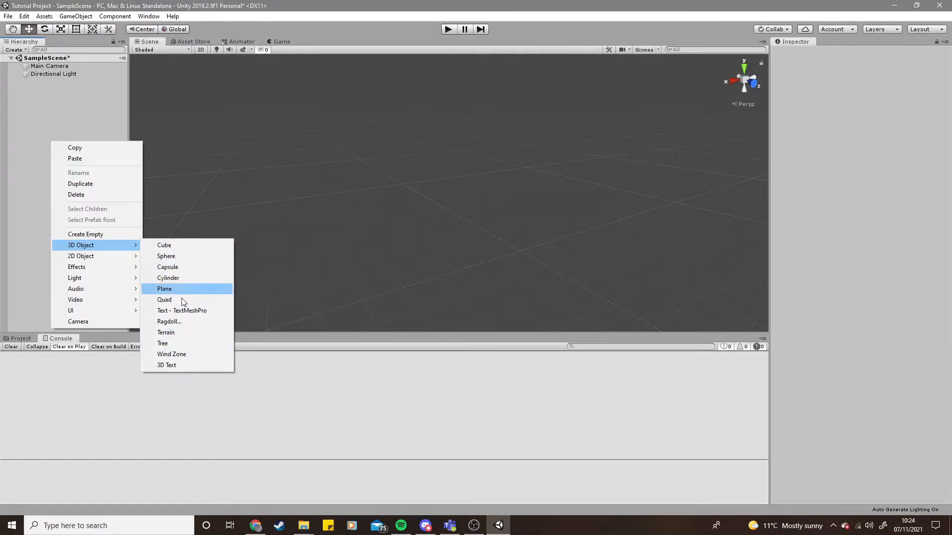
click(186, 343)
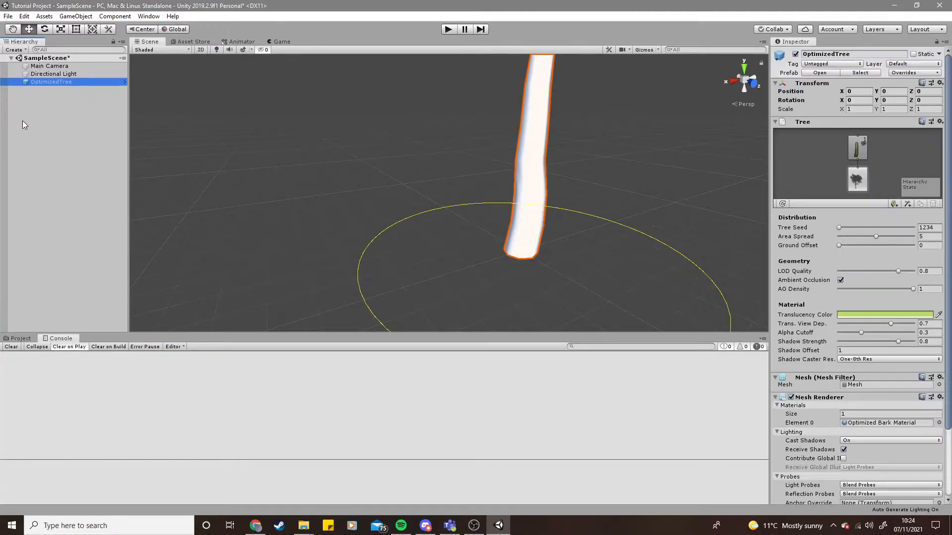
- Add a 2D Sprite to the scene, move it aside, then delete it
alt+drag(464, 232, 460, 179)
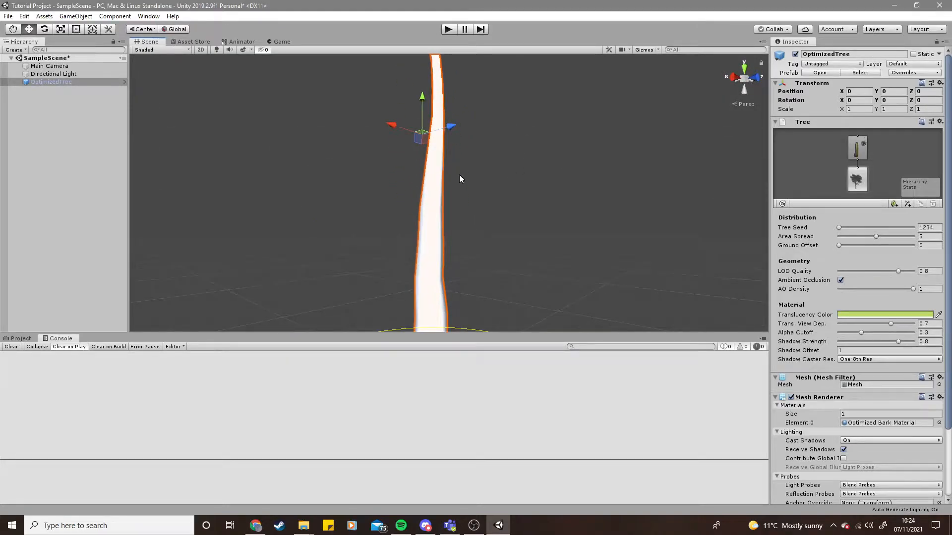
click(37, 143)
click(54, 82)
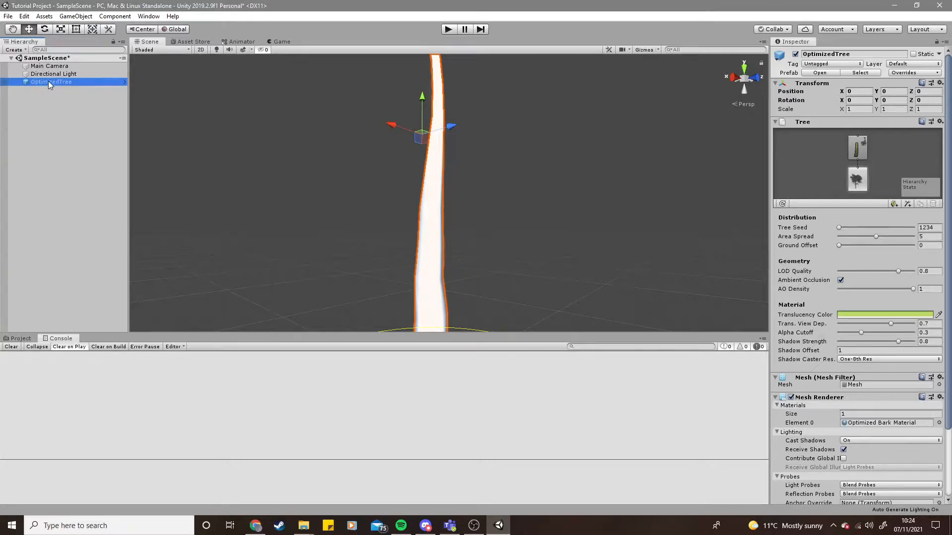
right_click(45, 90)
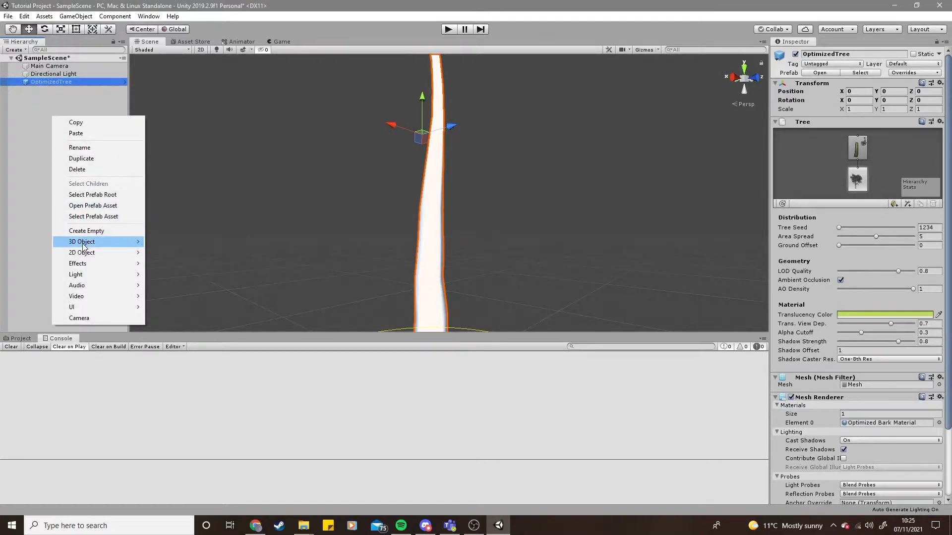
mouse_move(95, 253)
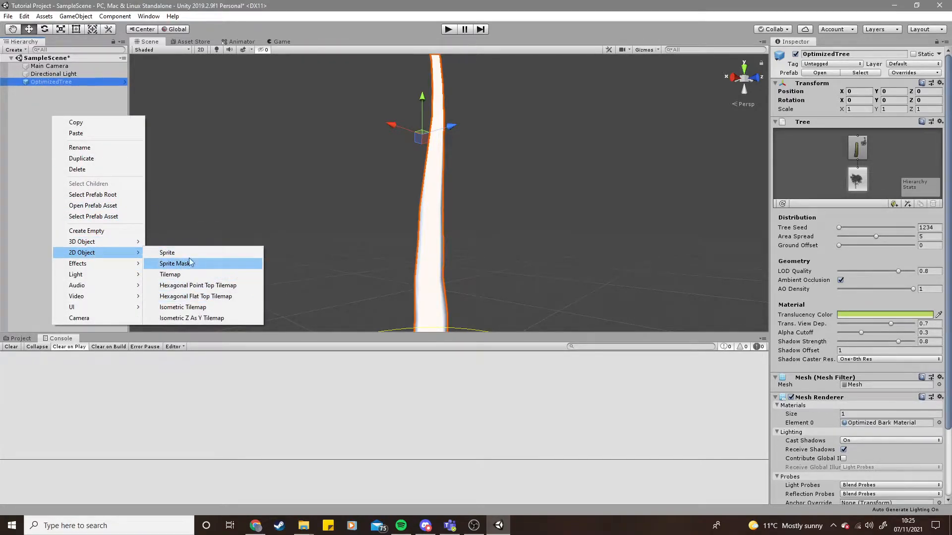
click(191, 253)
right_drag(417, 212, 384, 240)
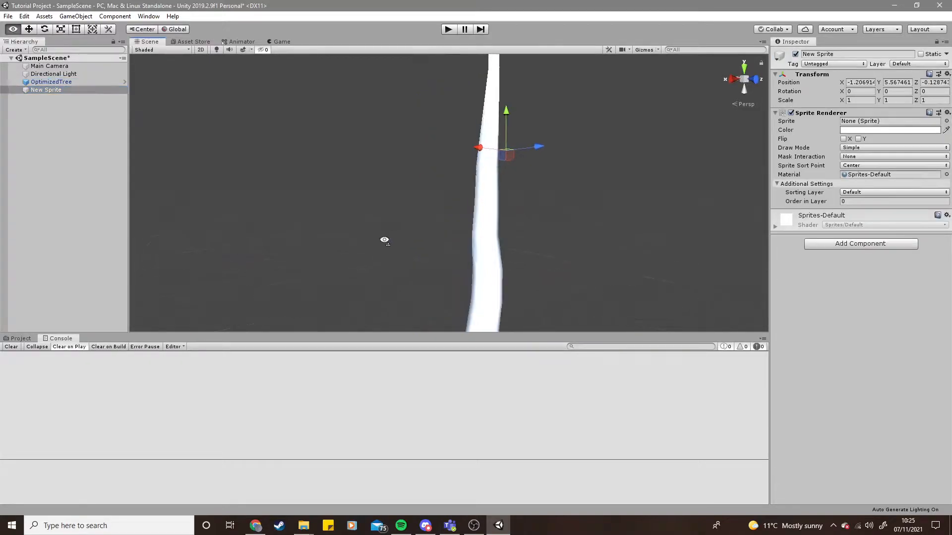
drag(474, 146, 384, 174)
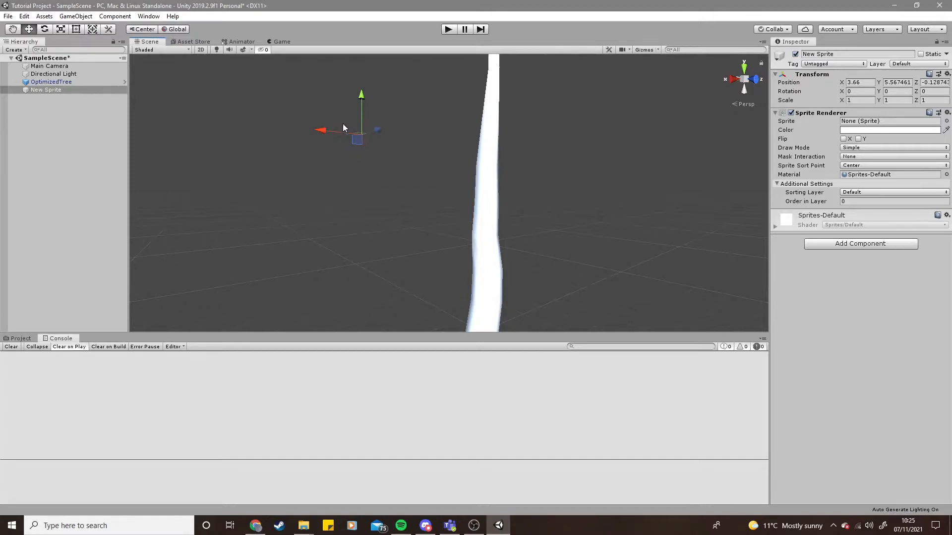
key(Delete)
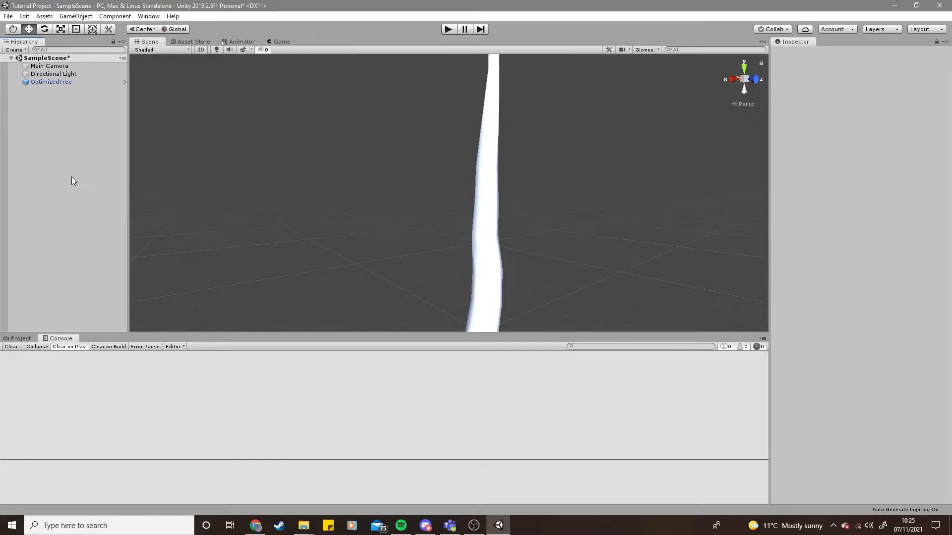
- Create an empty GameObject in the hierarchy and rename it Empty
click(318, 233)
click(96, 173)
right_click(43, 124)
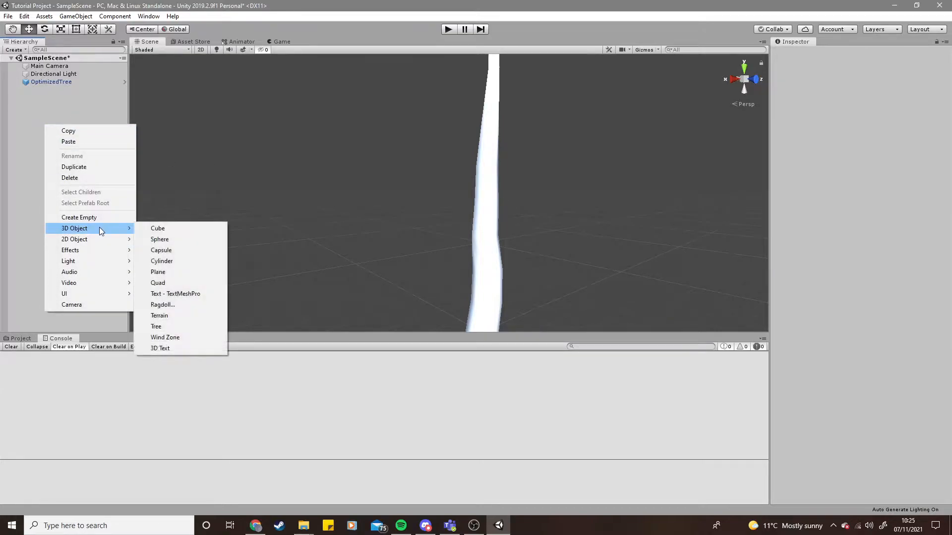
click(24, 186)
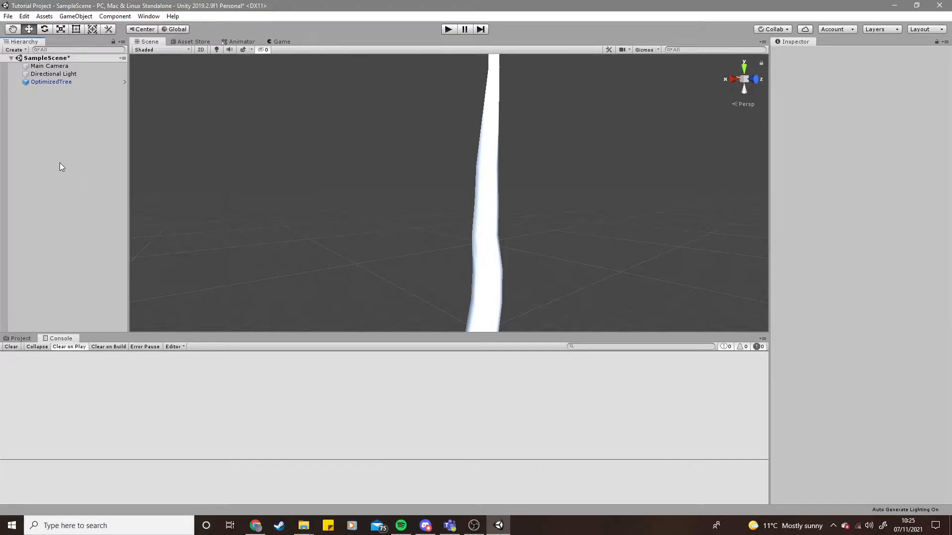
right_click(54, 134)
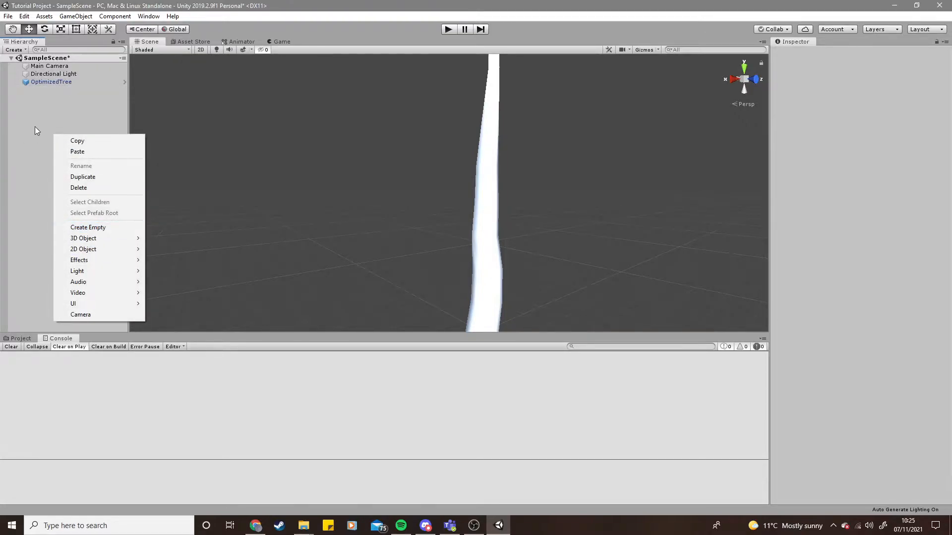
click(90, 228)
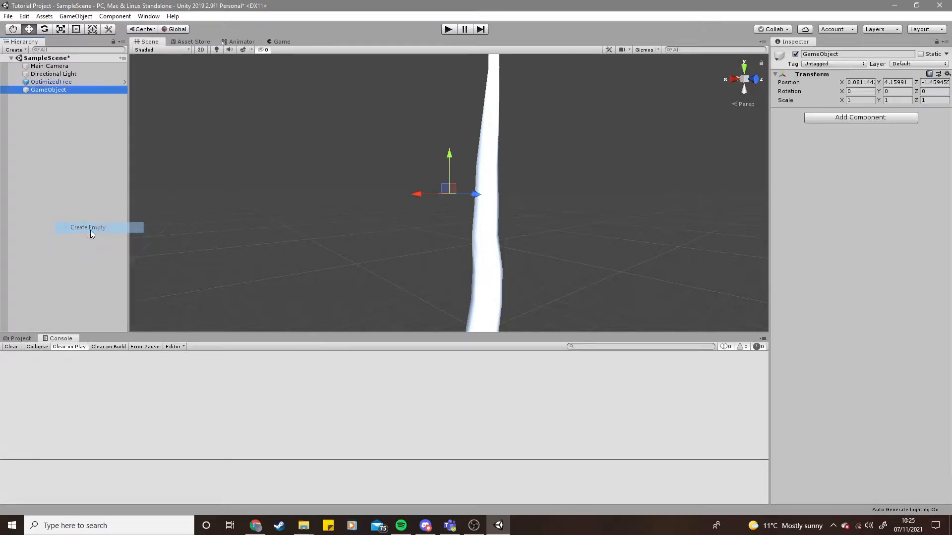
click(45, 91)
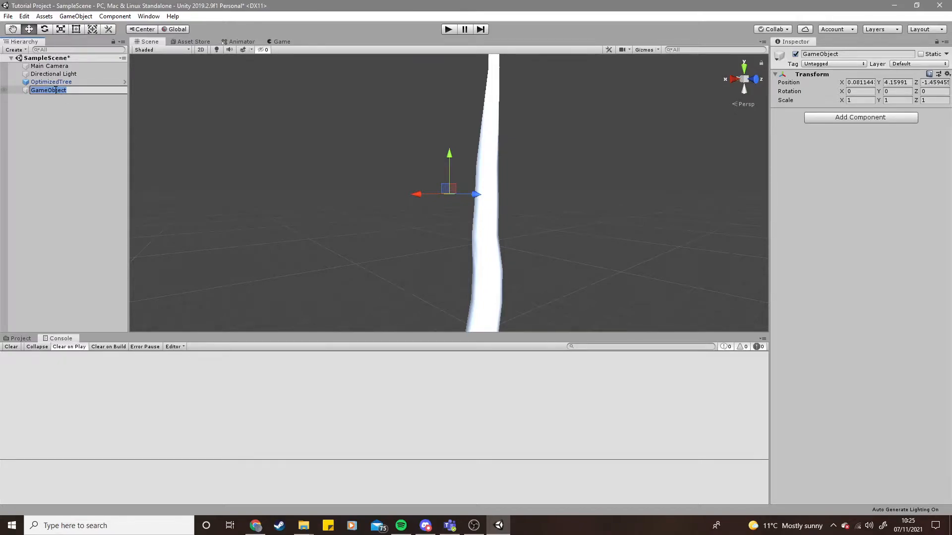
text(En)
key(BackSpace)
text(mpty)
key(Return)
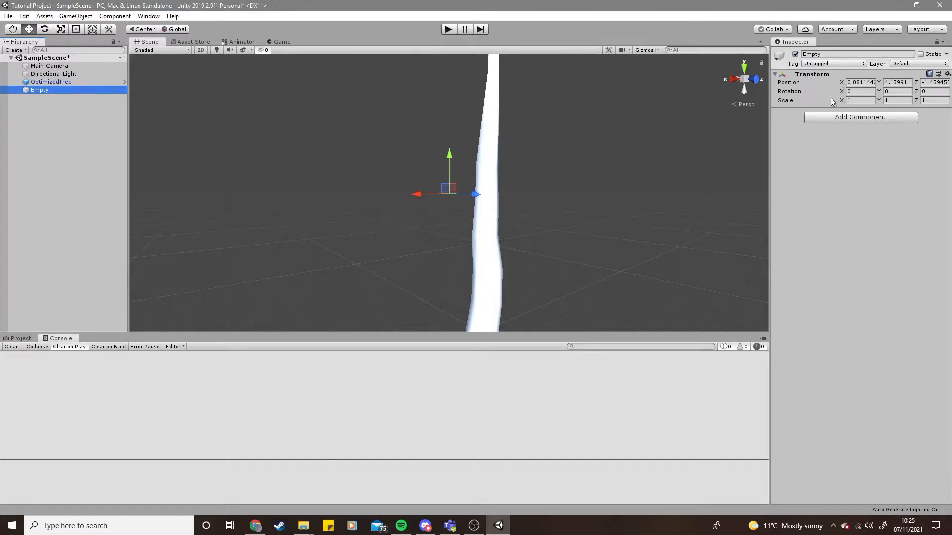
- Toggle the OptimizedTree's active checkbox off and on repeatedly
click(832, 54)
click(836, 132)
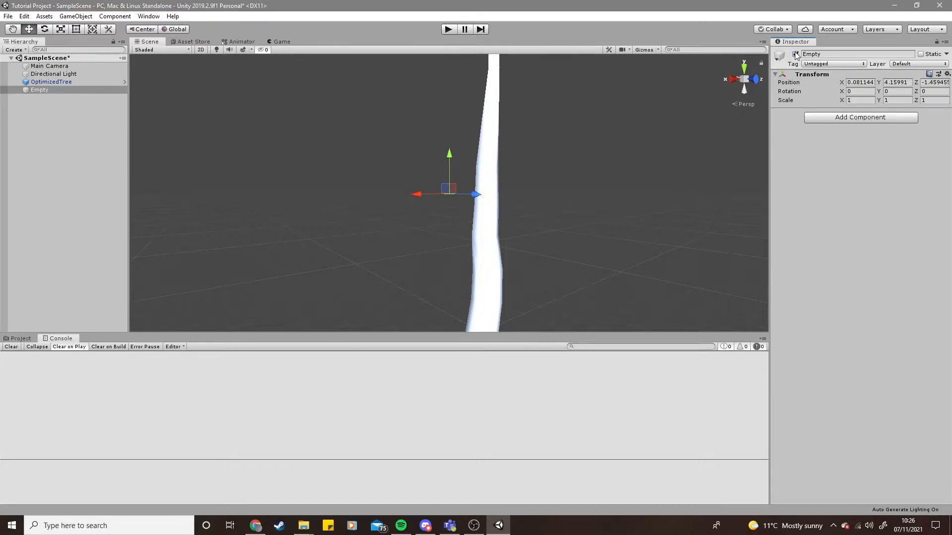
click(92, 83)
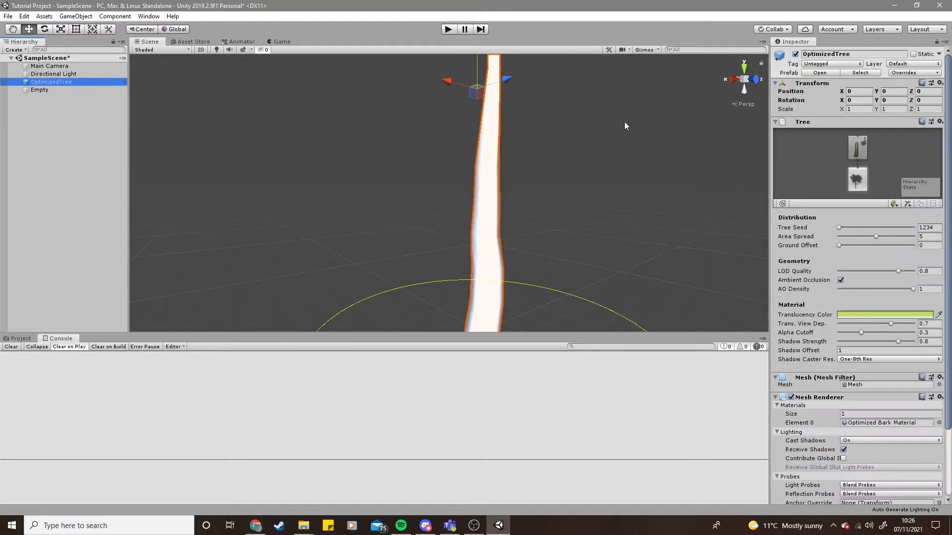
click(795, 54)
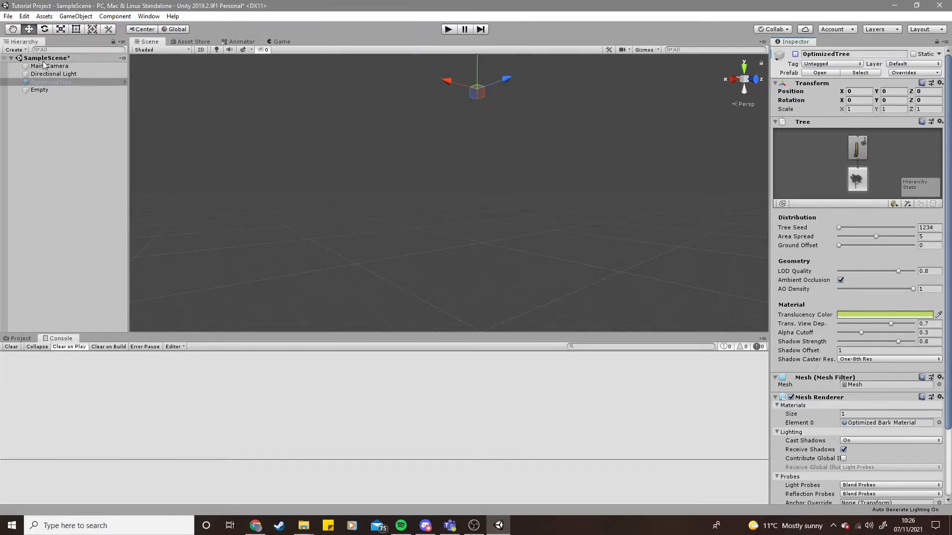
click(795, 55)
click(795, 54)
click(795, 54)
click(795, 55)
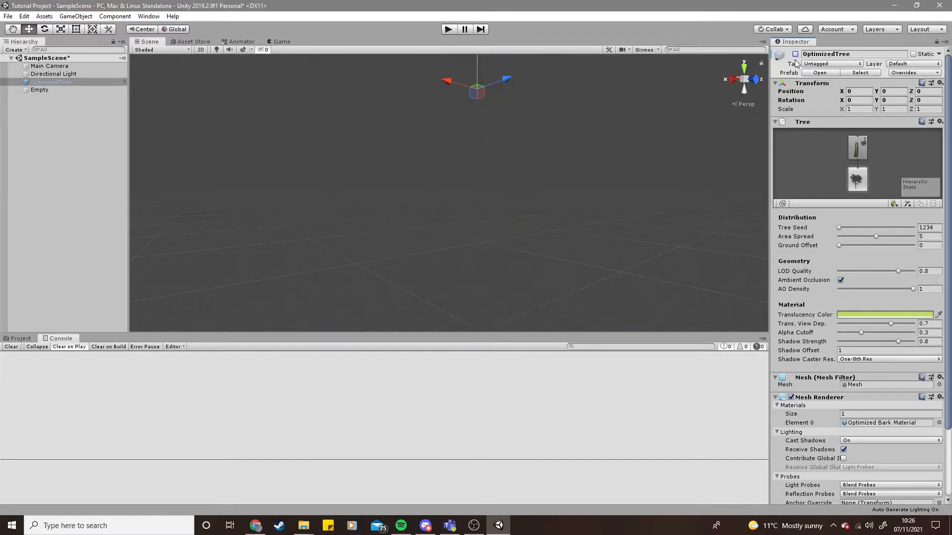
click(796, 54)
click(795, 55)
click(795, 55)
- Move the Empty object to a new position with its move gizmo
click(54, 89)
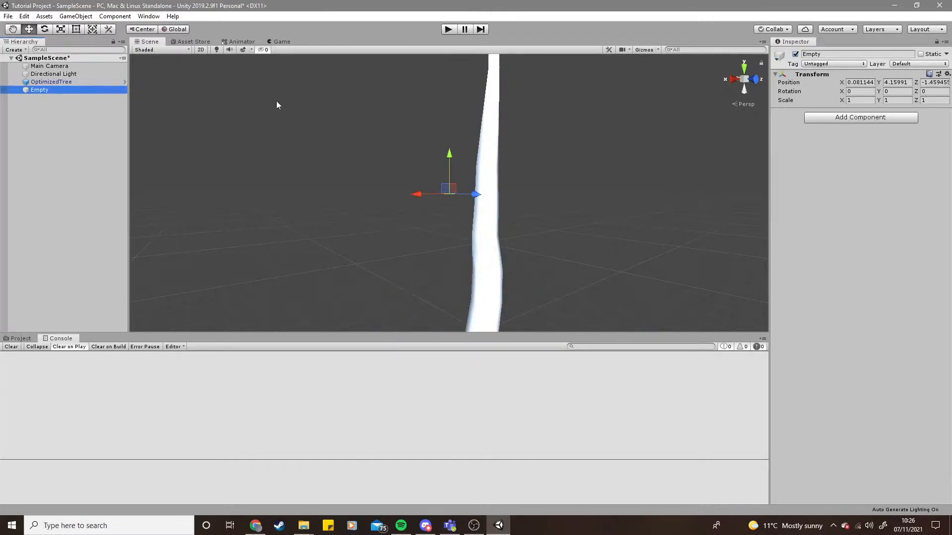
click(832, 150)
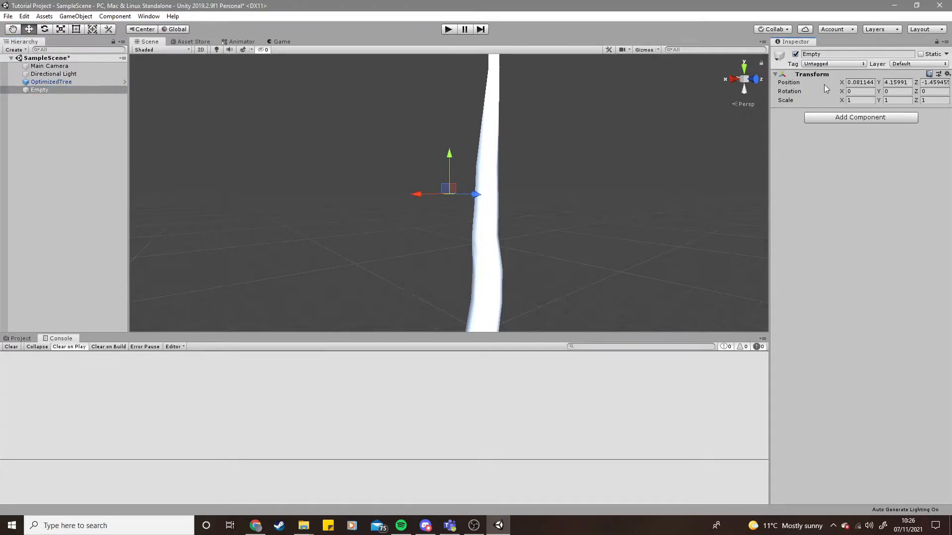
drag(415, 194, 442, 198)
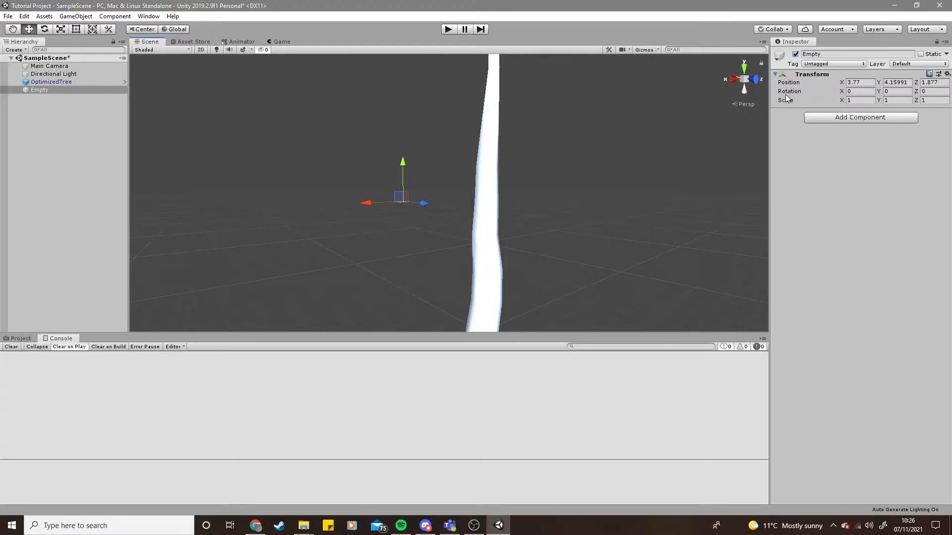
- Add a Physics Box Collider component to Empty, then remove that component
click(794, 83)
click(830, 119)
scroll(853, 239, down, 2)
scroll(857, 238, up, 2)
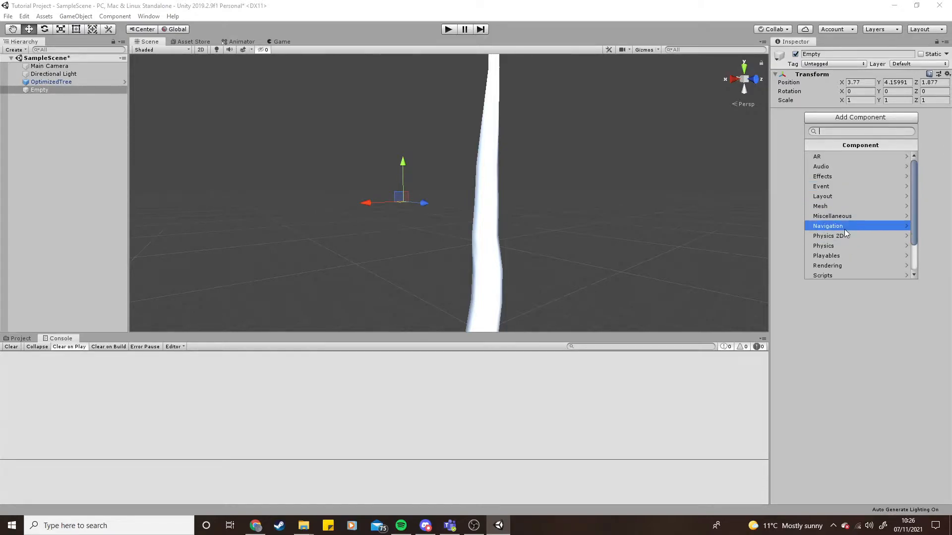
click(850, 246)
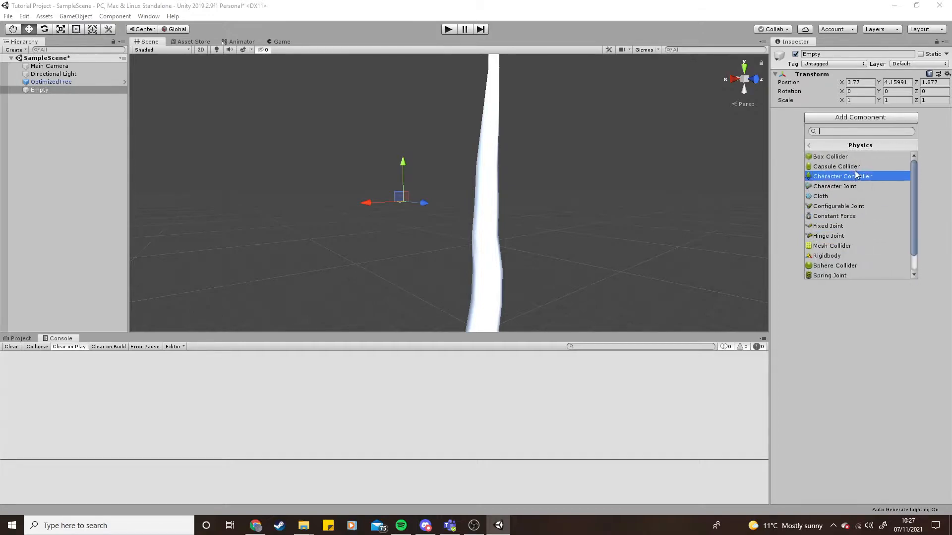
click(837, 155)
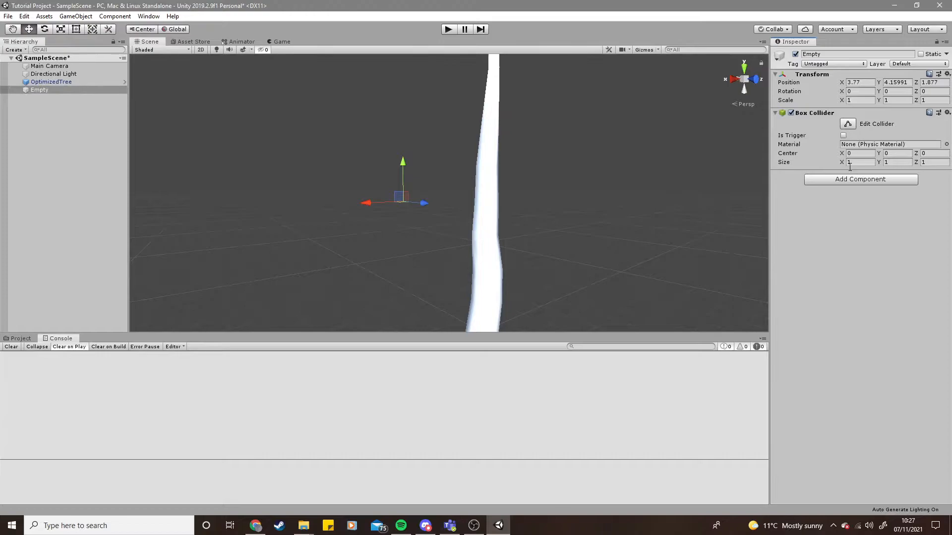
right_click(825, 113)
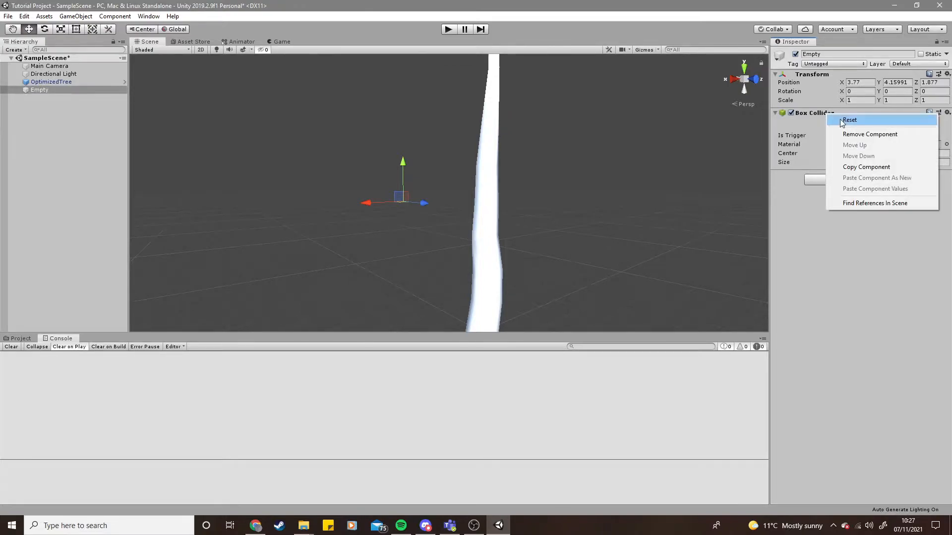
click(883, 135)
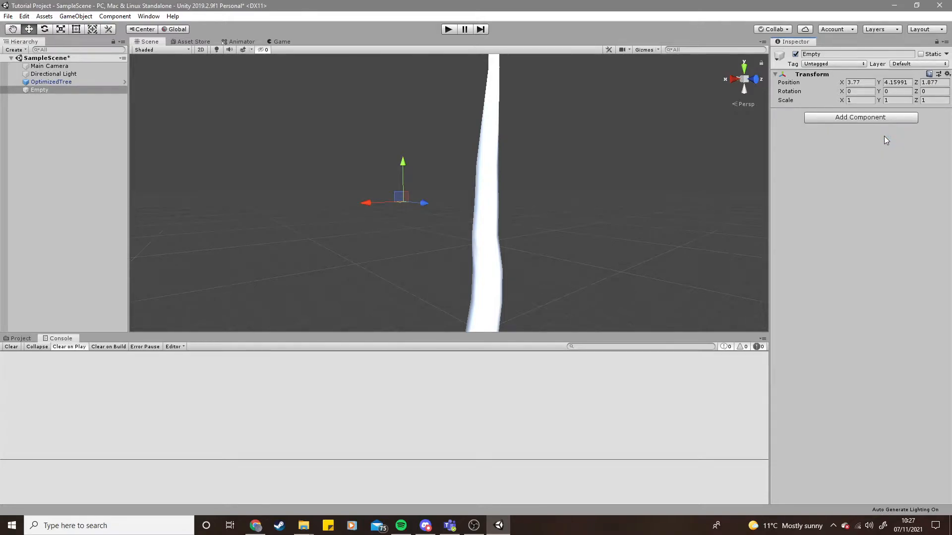
- Add a Physics Box Collider component to the OptimizedTree
click(71, 82)
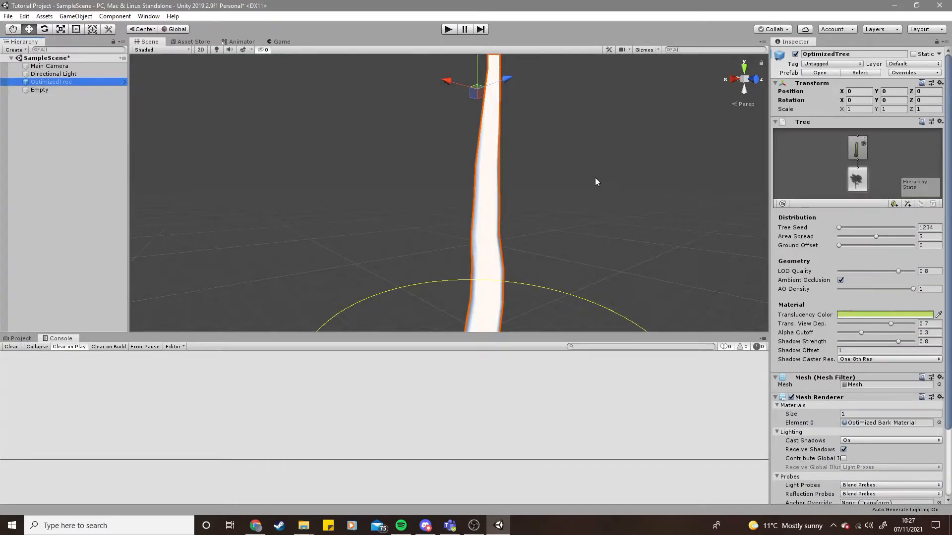
scroll(515, 177, down, 10)
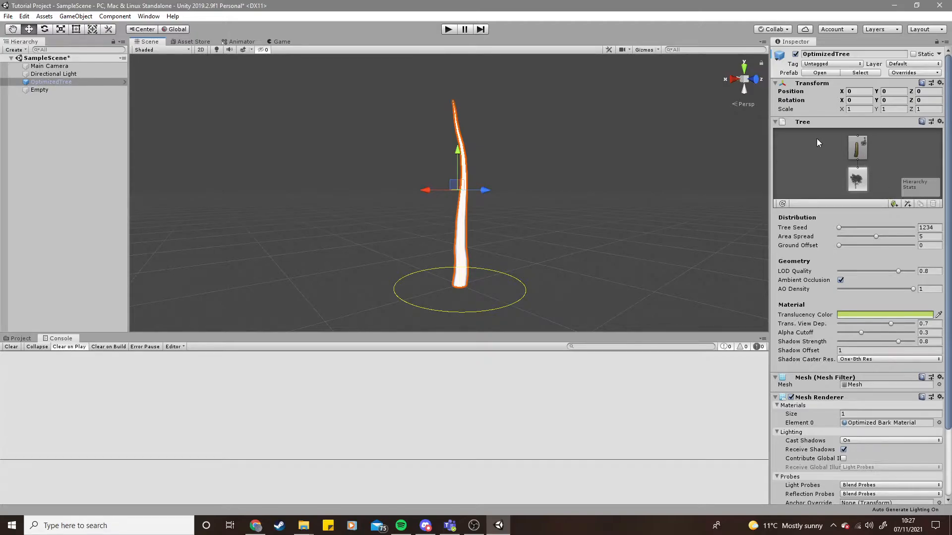
scroll(827, 242, down, 3)
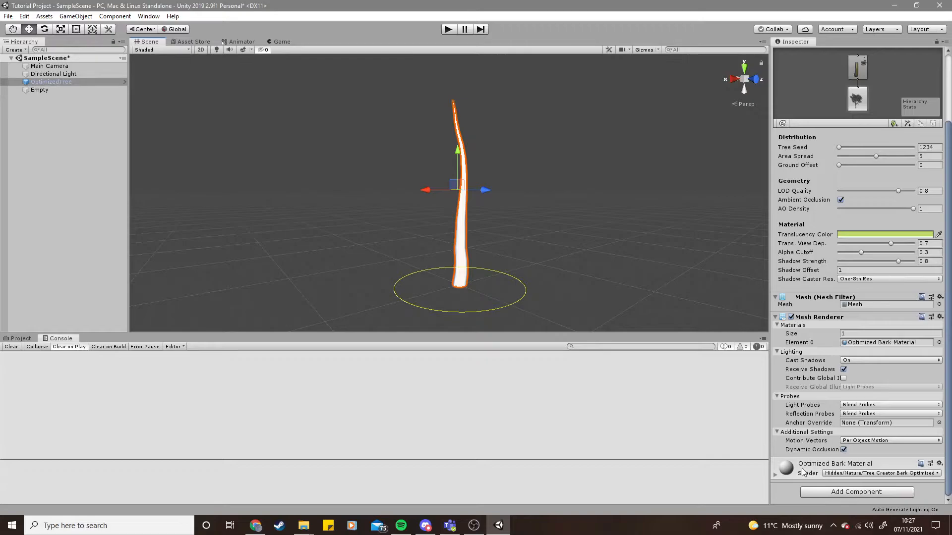
scroll(808, 363, up, 3)
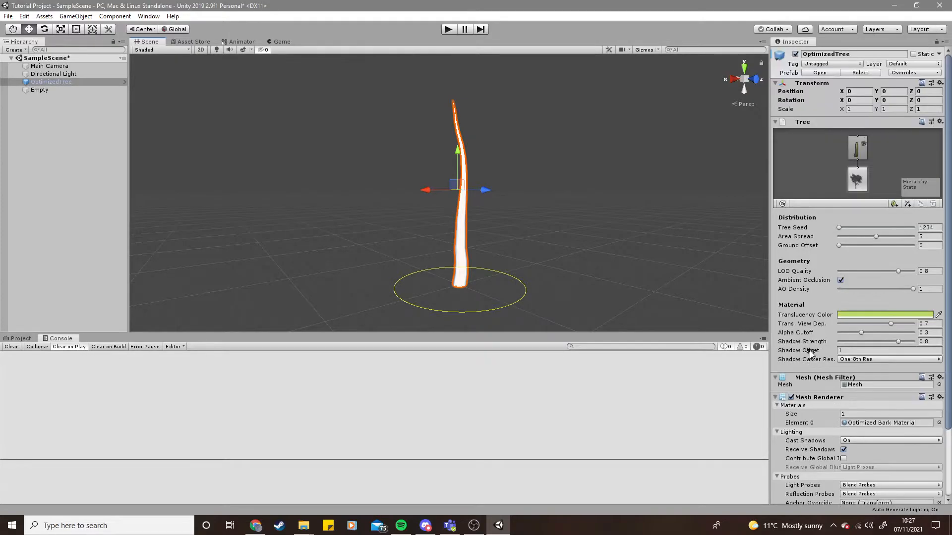
scroll(825, 227, down, 3)
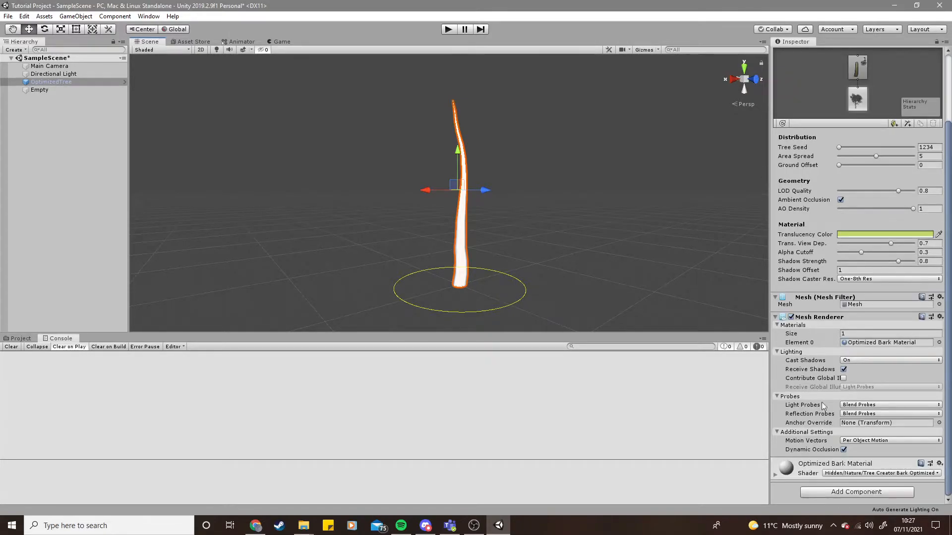
click(836, 496)
click(844, 481)
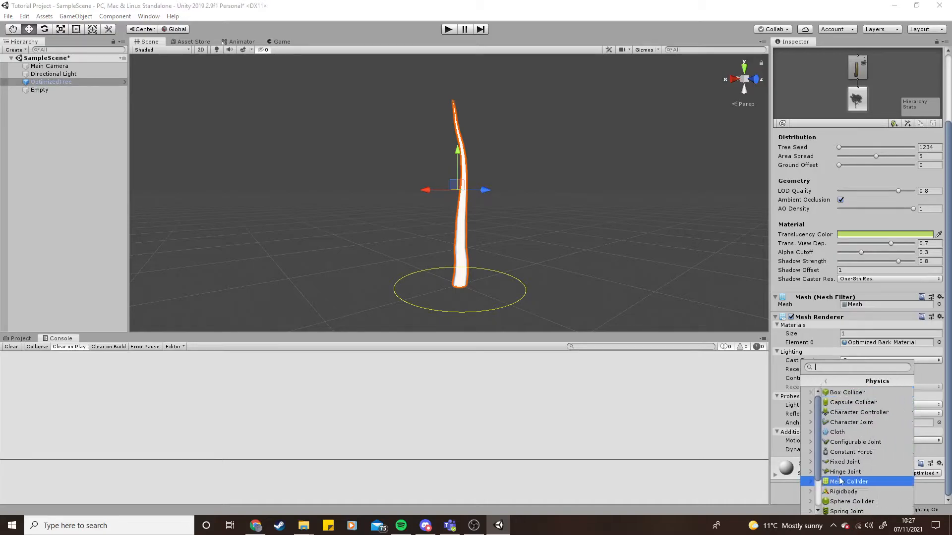
click(835, 391)
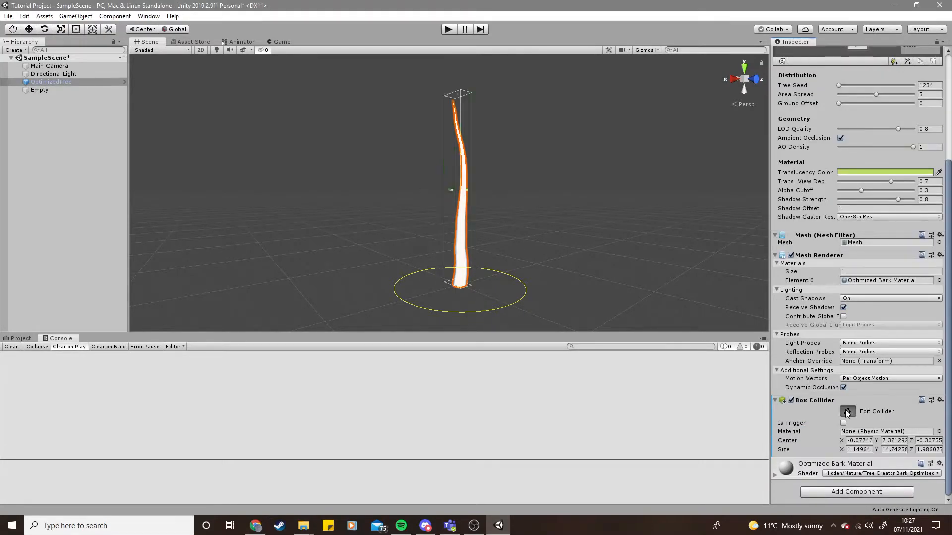
- Turn the Box Collider's Edit Collider mode on and off to view its bounds
click(852, 411)
alt+drag(444, 215, 525, 234)
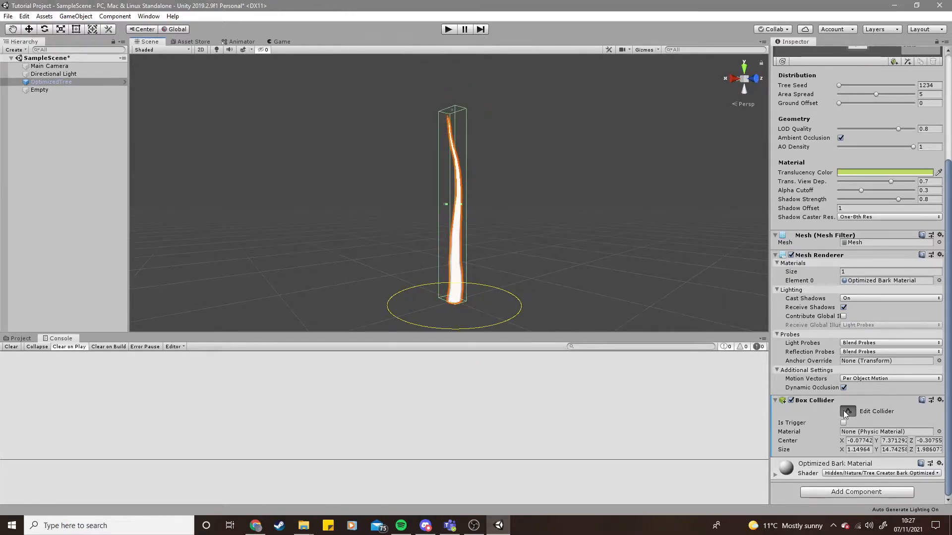
click(851, 412)
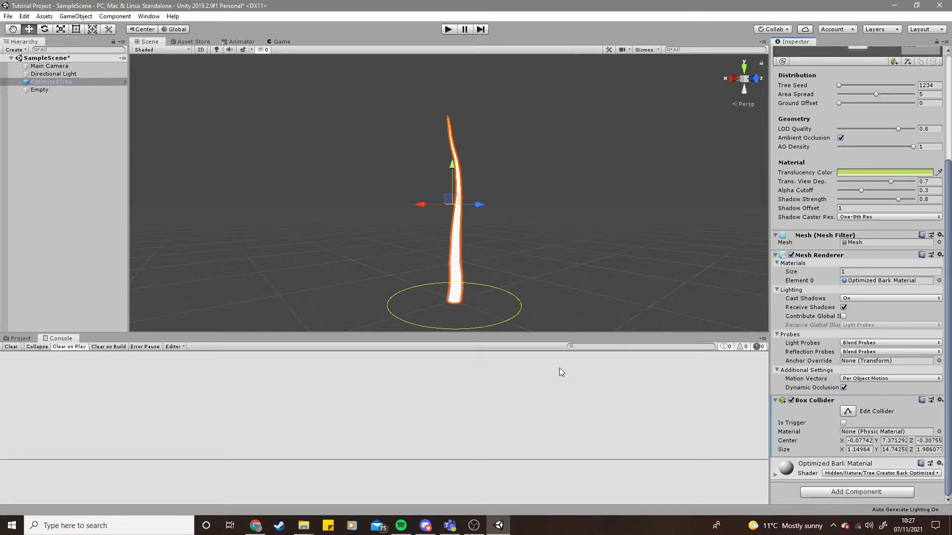
scroll(812, 328, up, 5)
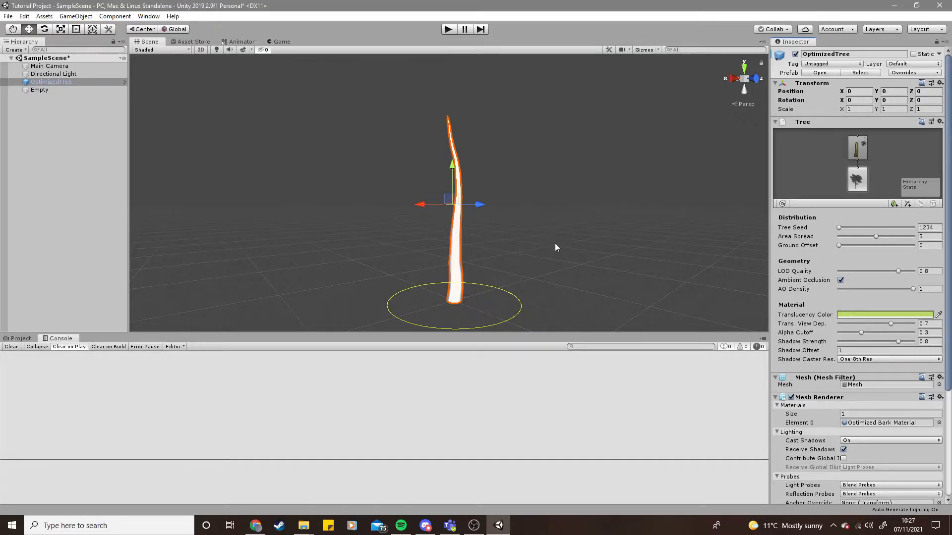
- Examine the tree from different angles in the Scene view
click(529, 244)
right_drag(541, 240, 365, 240)
key(w)
key(s)
key(d)
key(w)
key(a)
scroll(364, 240, down, 3)
scroll(364, 240, up, 5)
scroll(364, 239, down, 6)
scroll(364, 240, up, 4)
scroll(365, 240, down, 2)
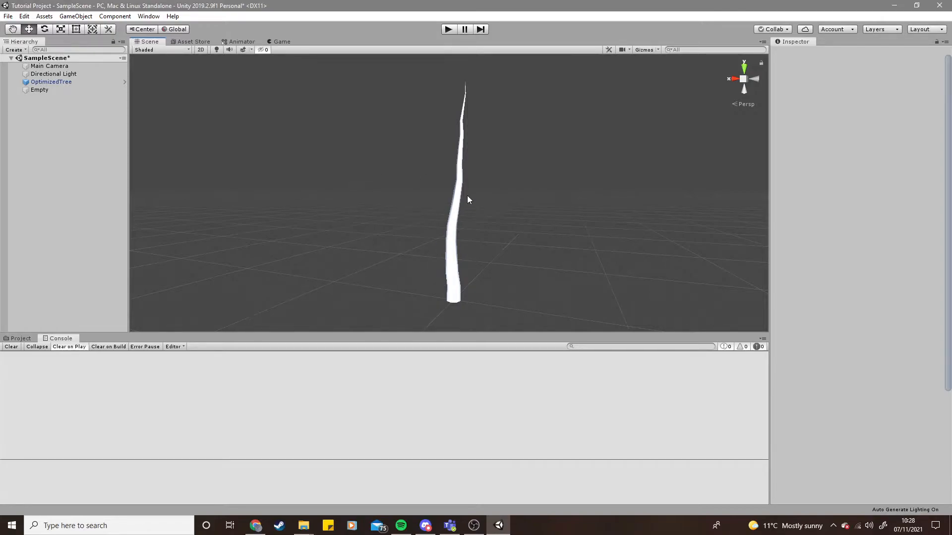
- Select Empty and adjust its position by scrubbing its X position value to about 1.86
click(58, 91)
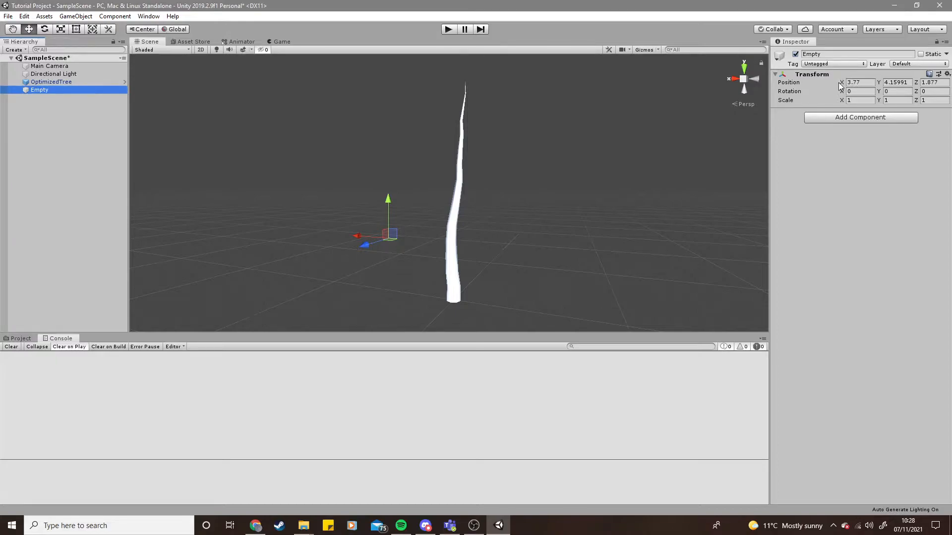
drag(841, 83, 885, 82)
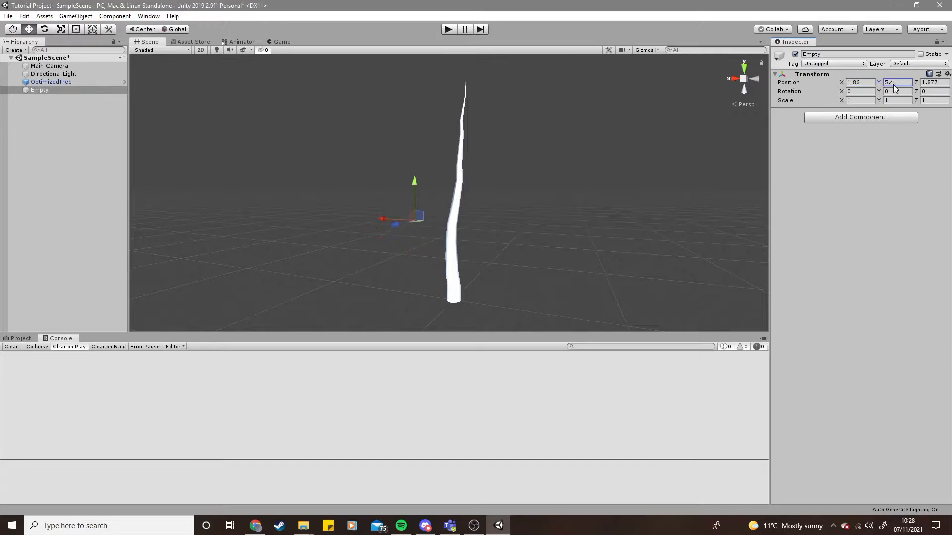
- Stretch the OptimizedTree's scale by scrubbing to about X 10.85, Y 0.76, Z 2.58, then deselect it
click(57, 83)
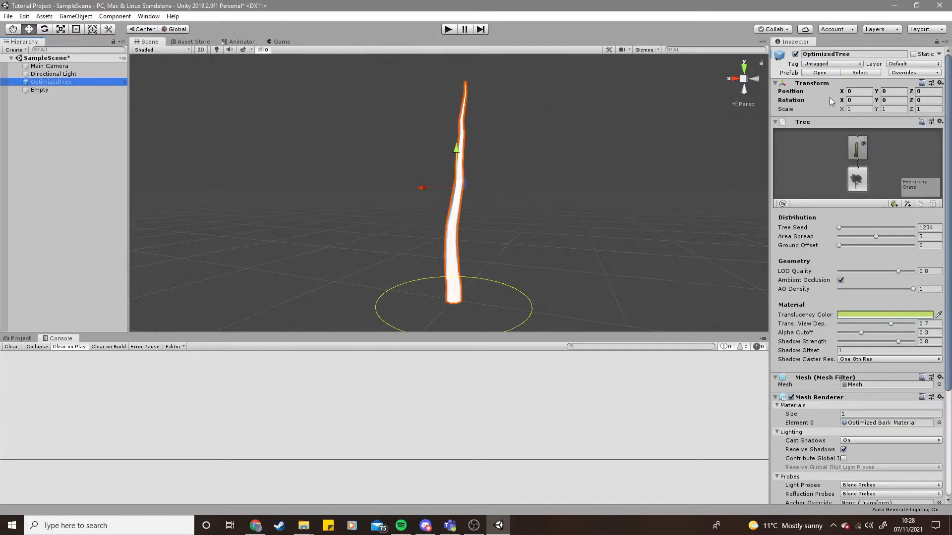
drag(841, 109, 902, 123)
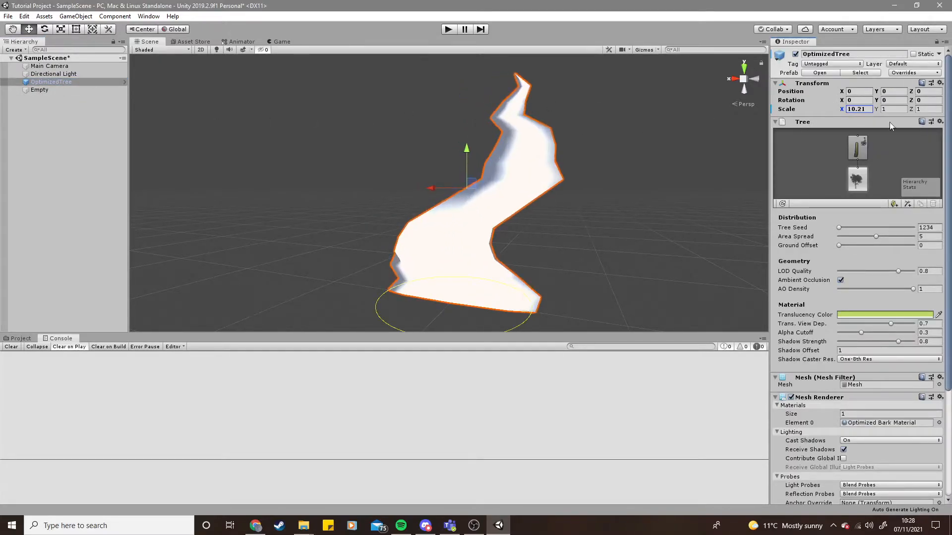
drag(841, 109, 10, 173)
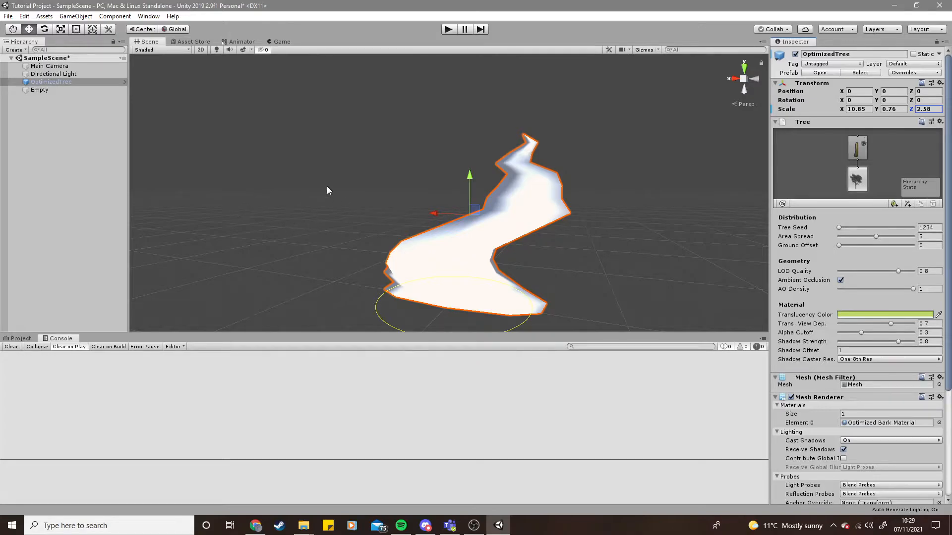
click(277, 122)
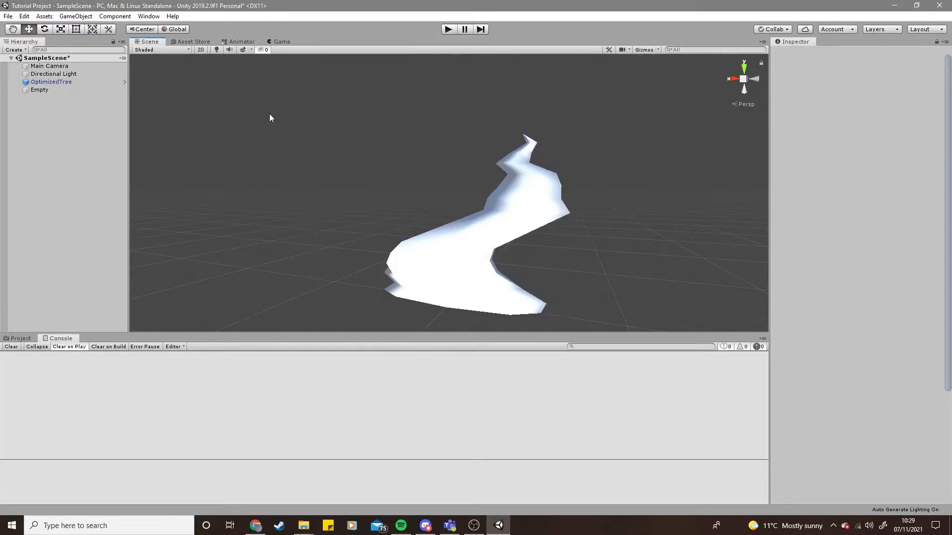
- Select the Main Camera and run the scene in Play mode to view it through the Game view
click(51, 67)
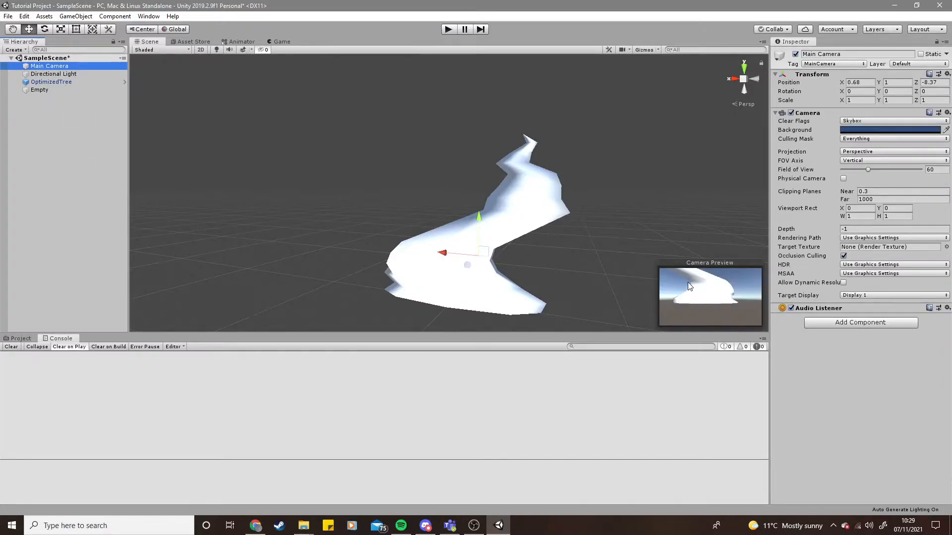
click(281, 41)
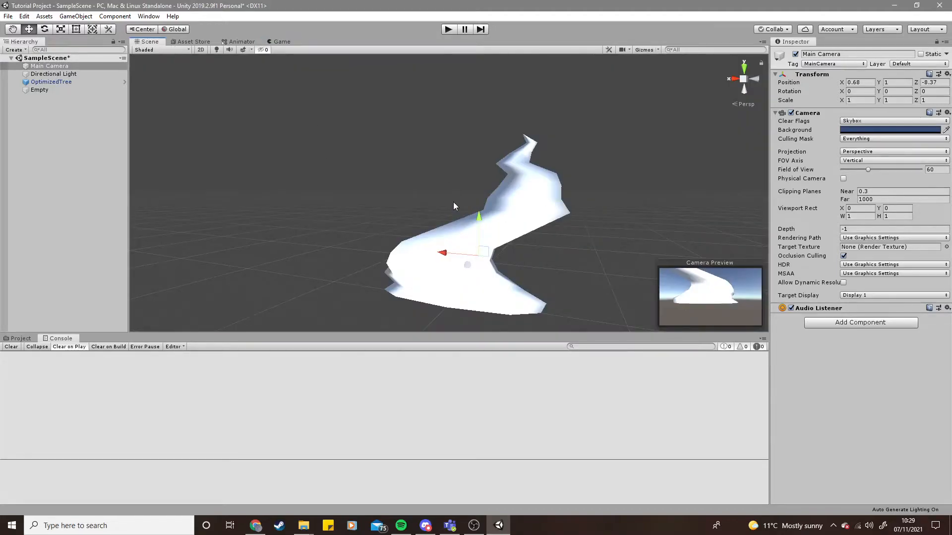
click(449, 30)
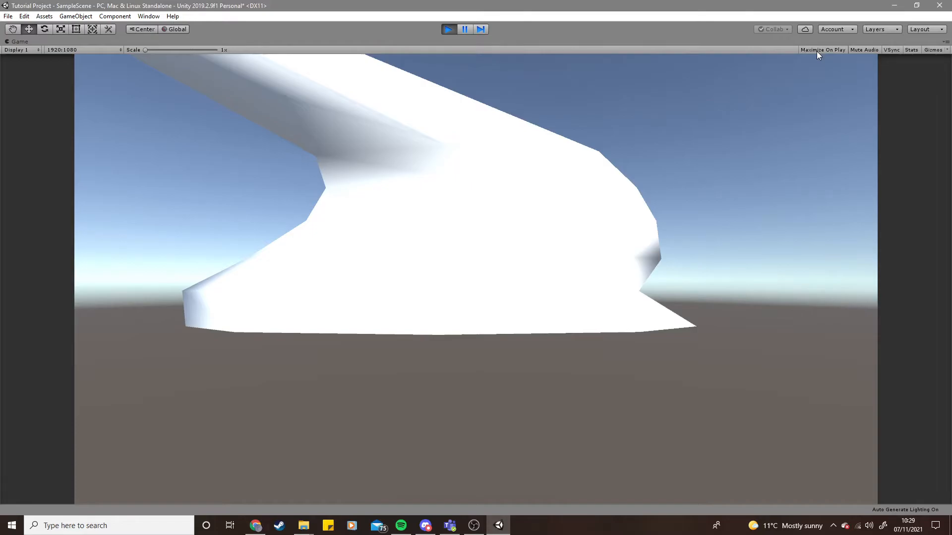
click(442, 28)
click(447, 28)
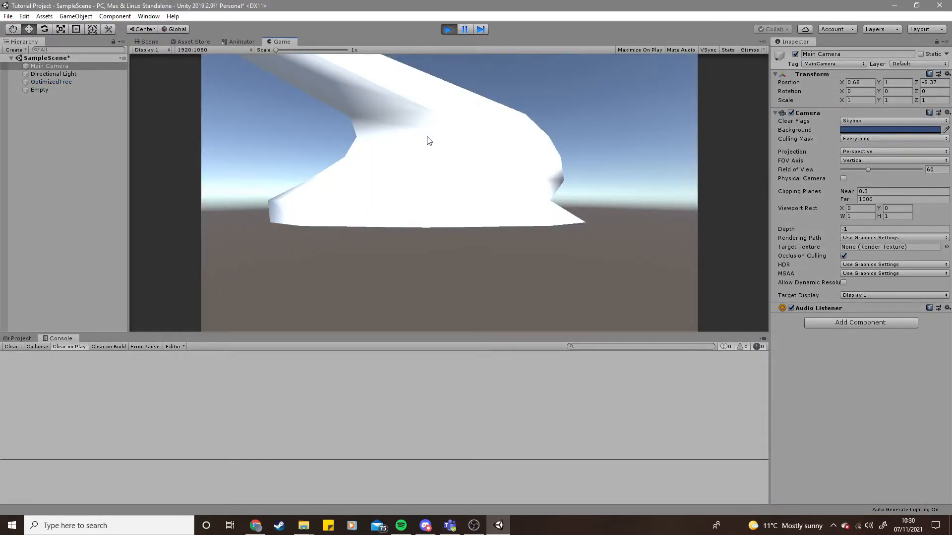
- While in Play mode, move the Main Camera's X position to about -6.5 in the Scene view
click(148, 42)
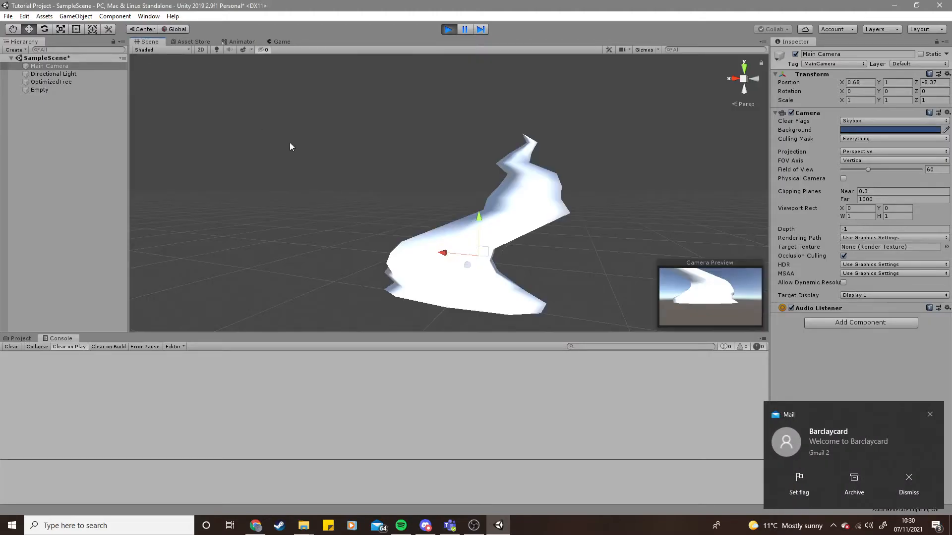
click(930, 415)
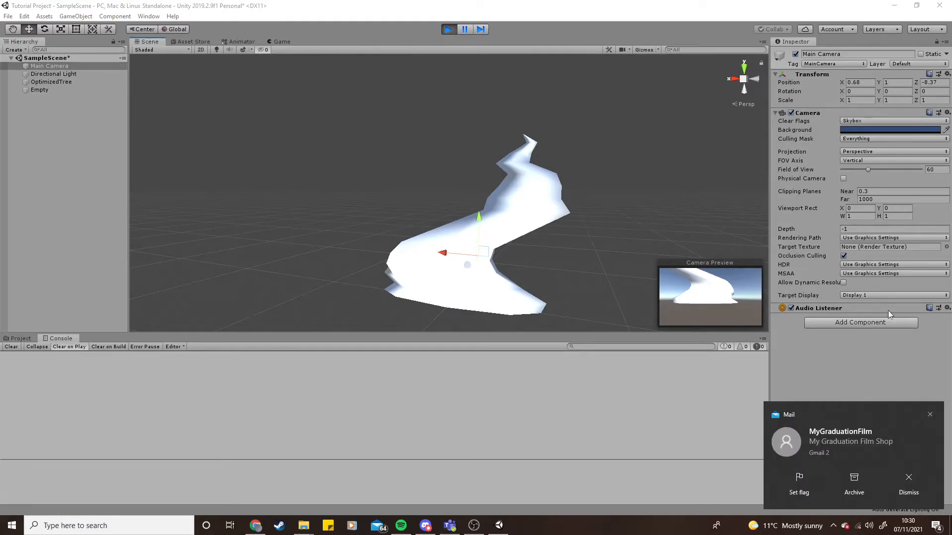
click(930, 415)
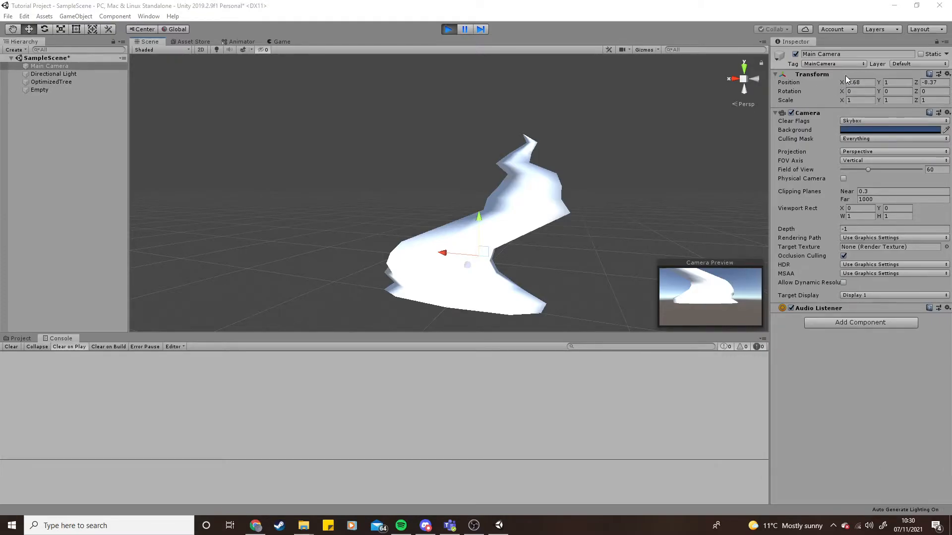
drag(842, 80, 692, 102)
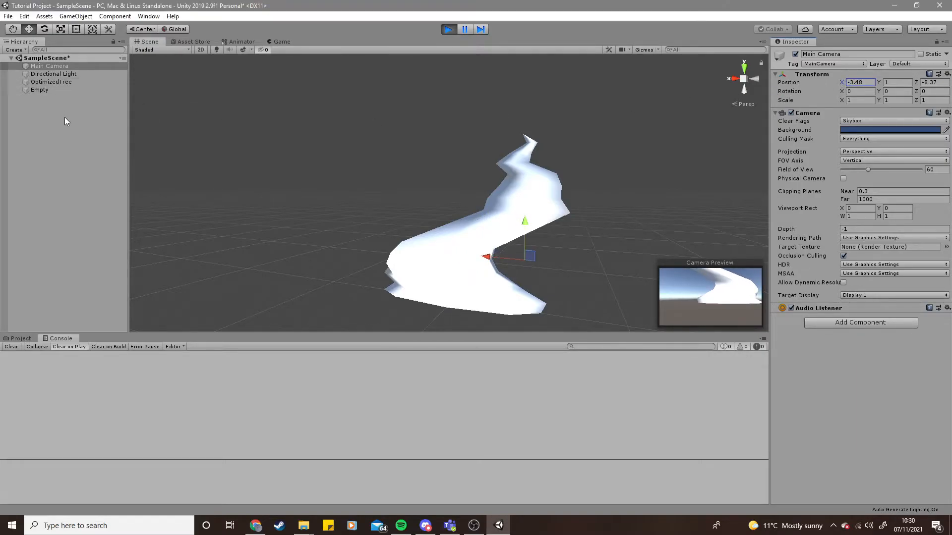
drag(840, 82, 773, 80)
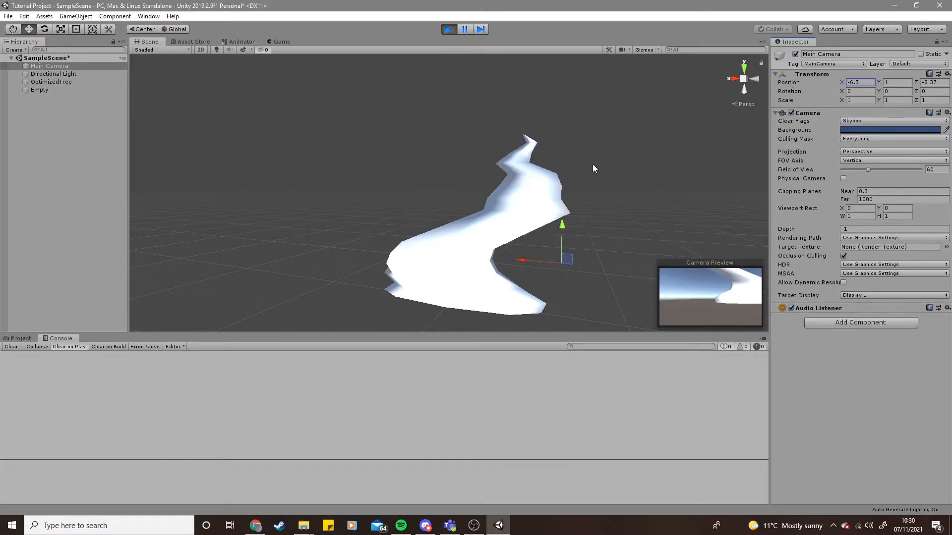
- In the Game view, shift the camera's X position to about -12.51, then stop Play mode
click(281, 41)
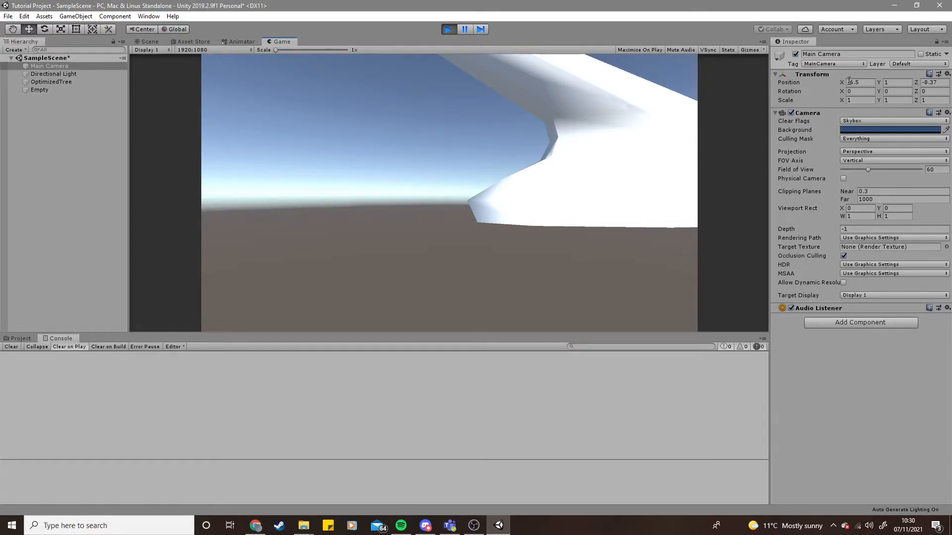
drag(844, 81, 789, 103)
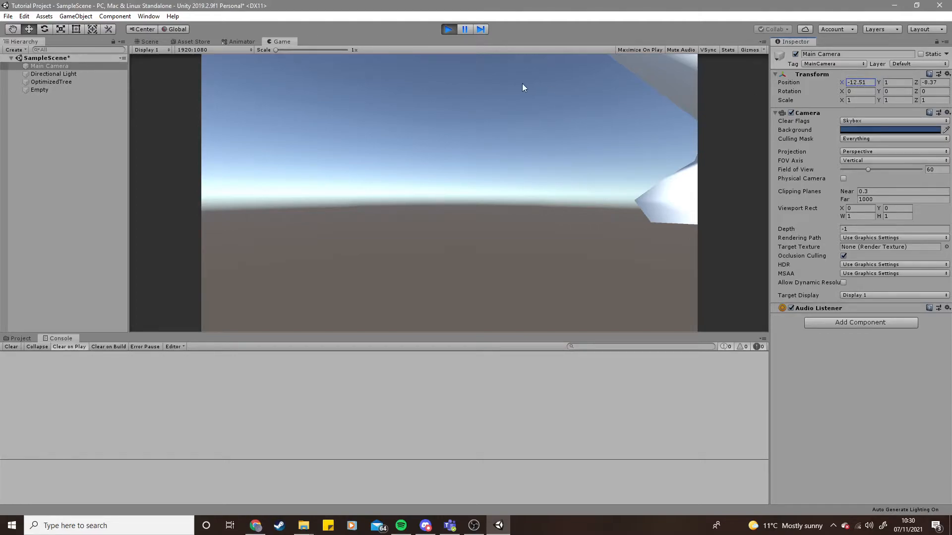
click(447, 28)
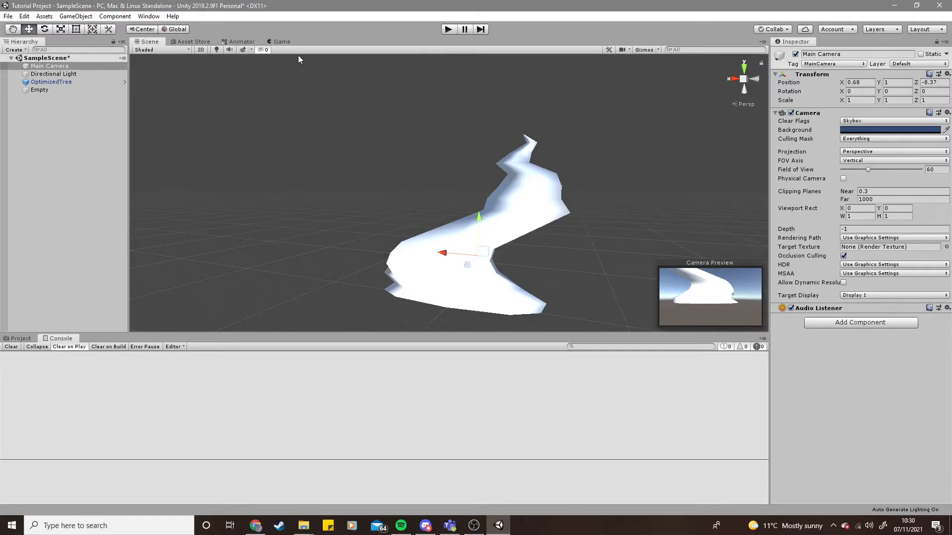
- Start and stop Play mode again, then deselect the camera
click(448, 30)
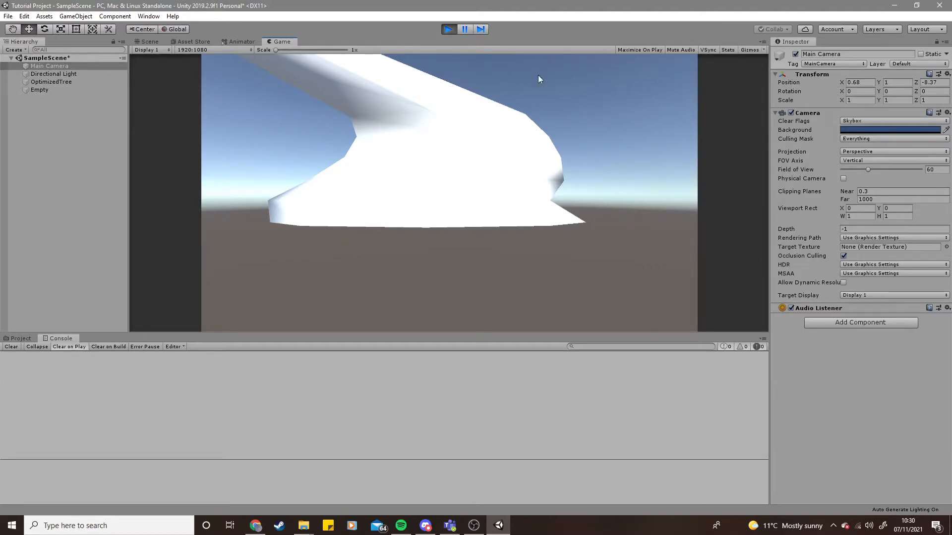
click(449, 29)
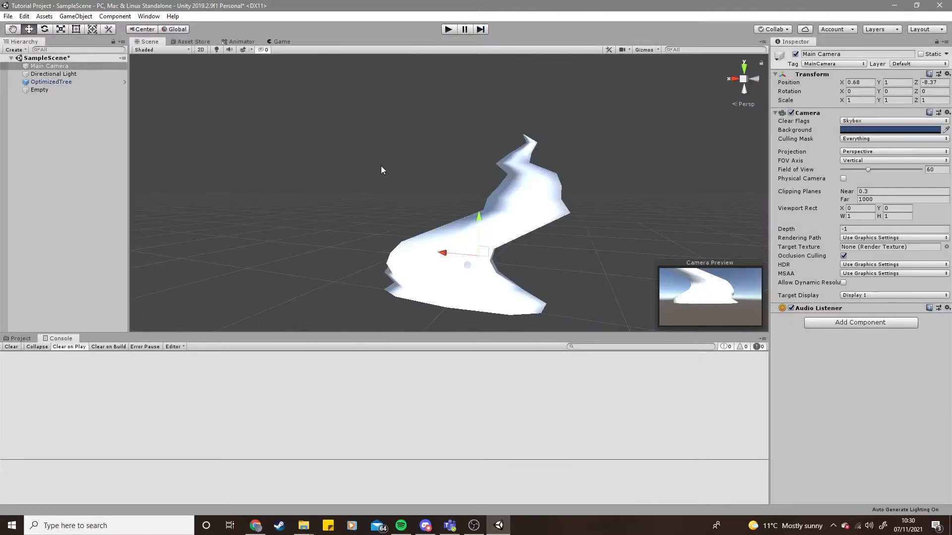
click(320, 229)
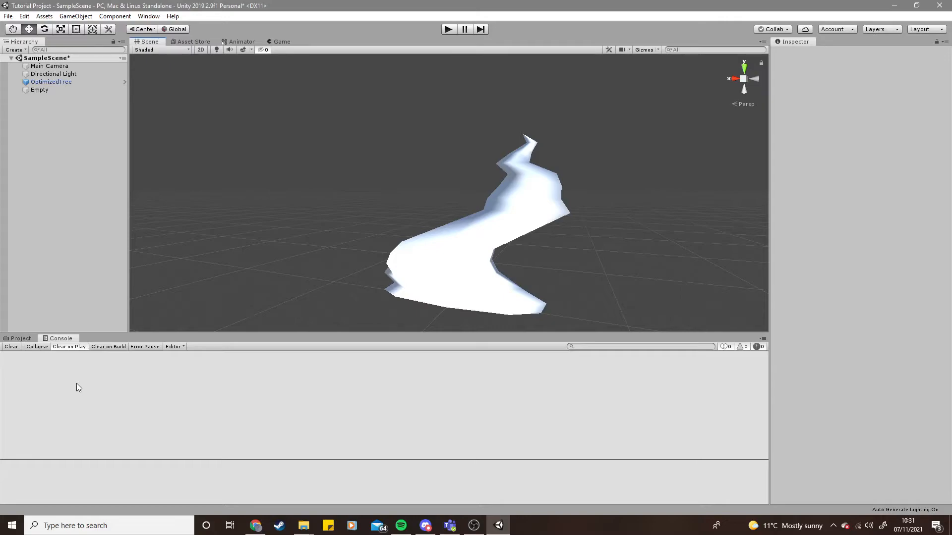
- Open the Project window's Assets and switch to File Explorer
click(26, 338)
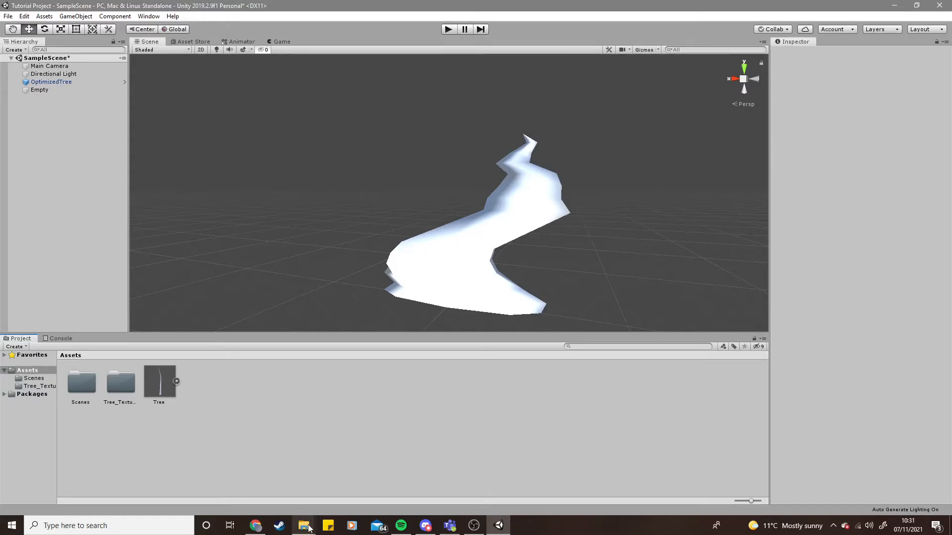
mouse_move(304, 524)
click(330, 498)
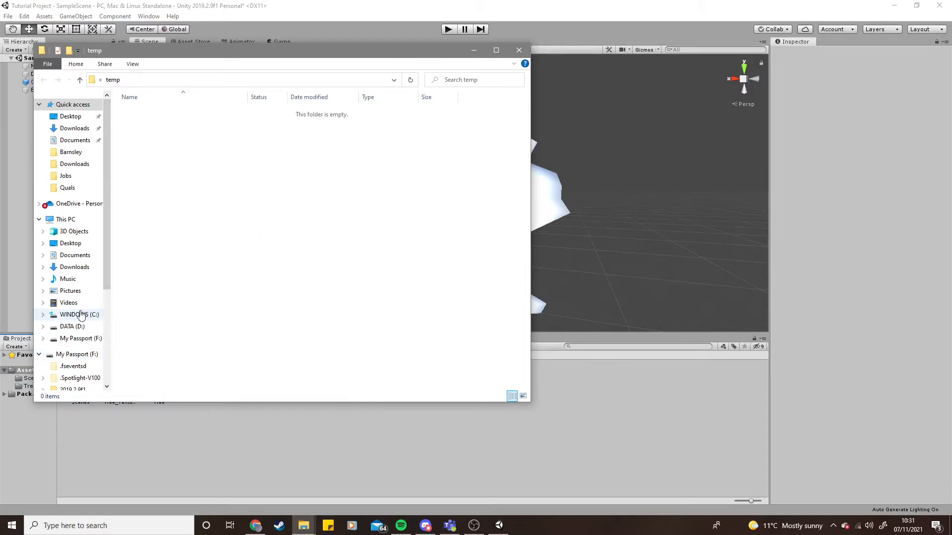
- Browse in File Explorer to My Passport (F:) > Tutorials > Project > Tutorial Project > Assets
scroll(70, 242, down, 2)
scroll(81, 278, down, 3)
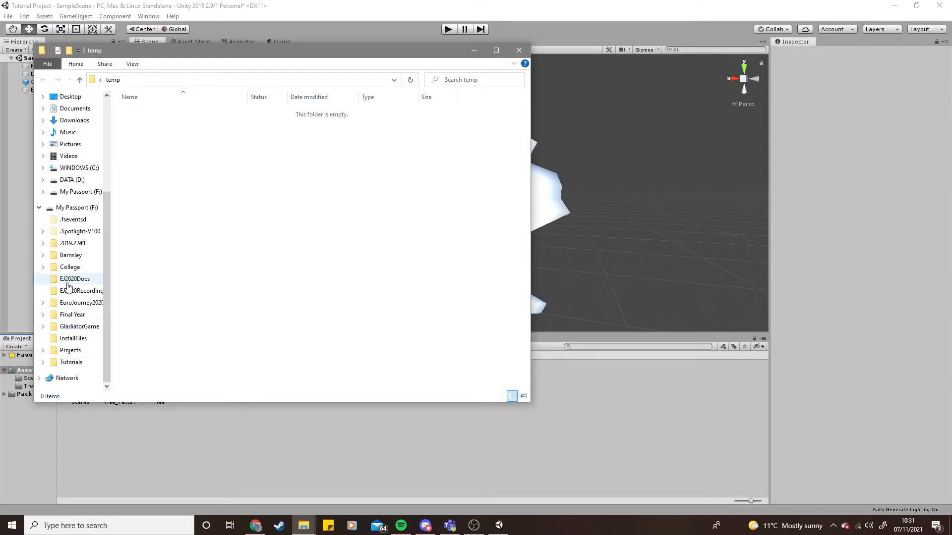
click(70, 207)
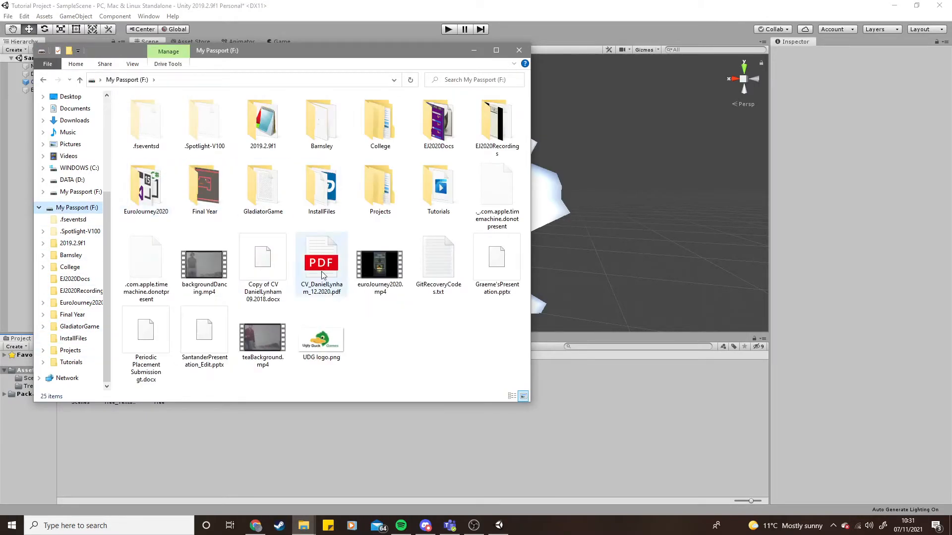
double_click(433, 197)
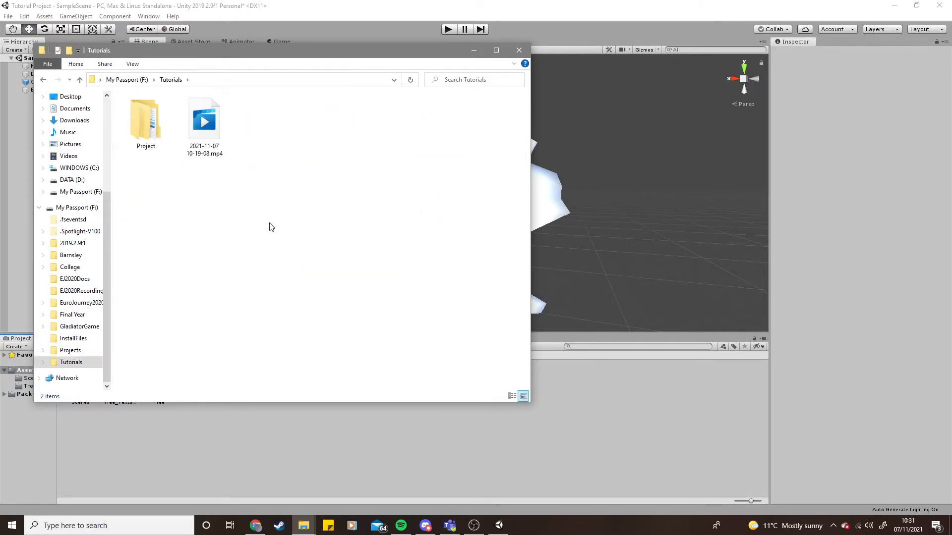
double_click(148, 123)
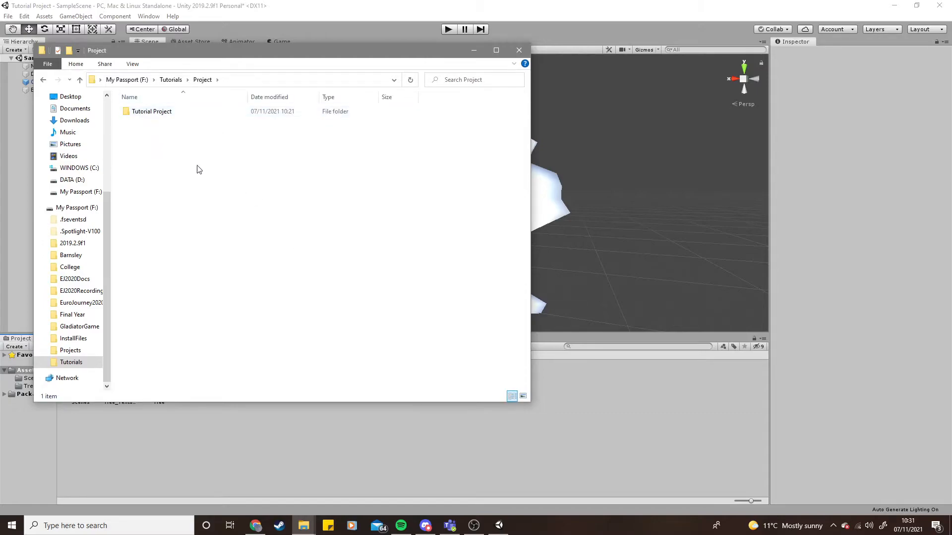
double_click(165, 112)
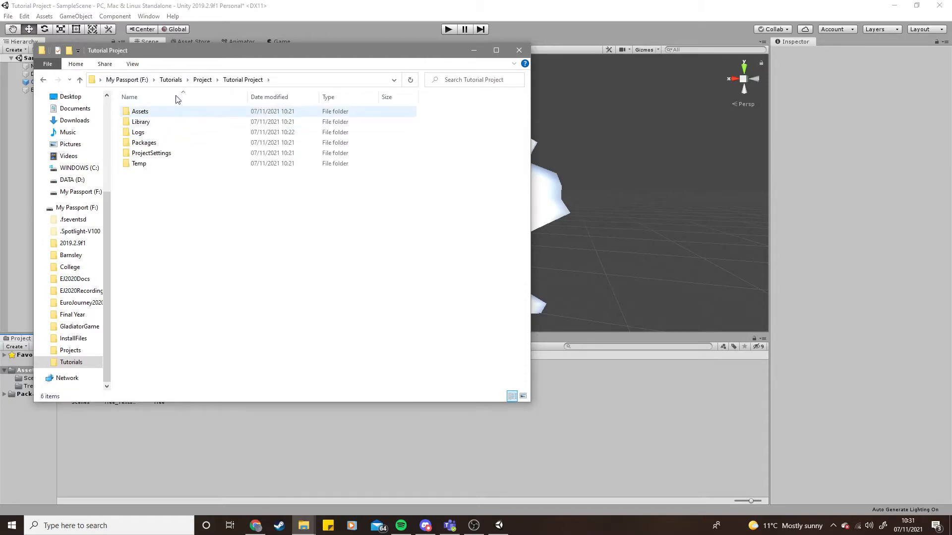
drag(262, 53, 532, 74)
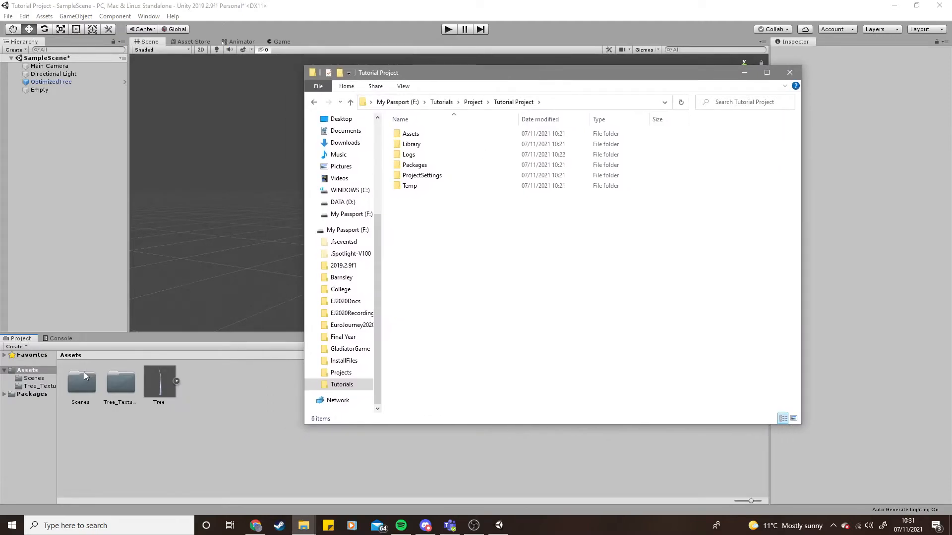
double_click(423, 134)
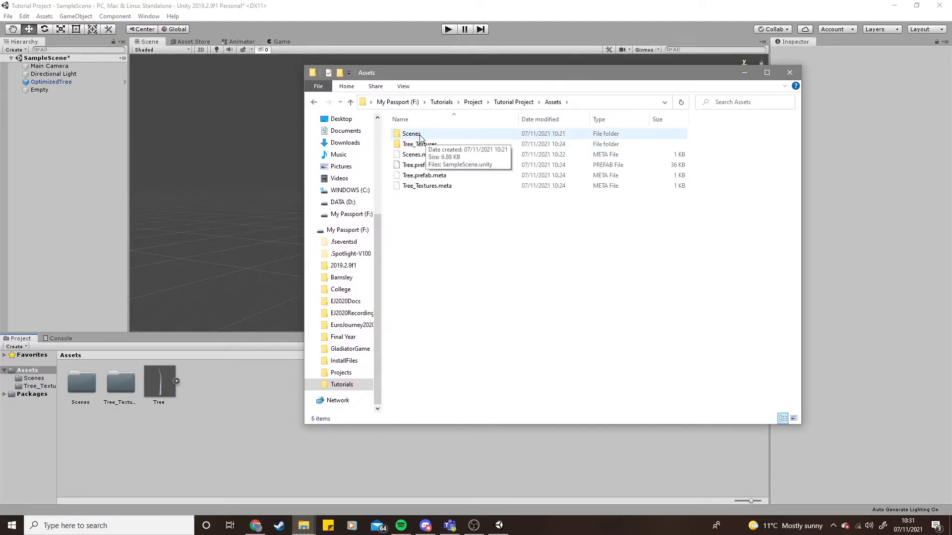
- Examine the Scenes, Tree_Textures and Tree.prefab items in the project's Assets folder
click(435, 133)
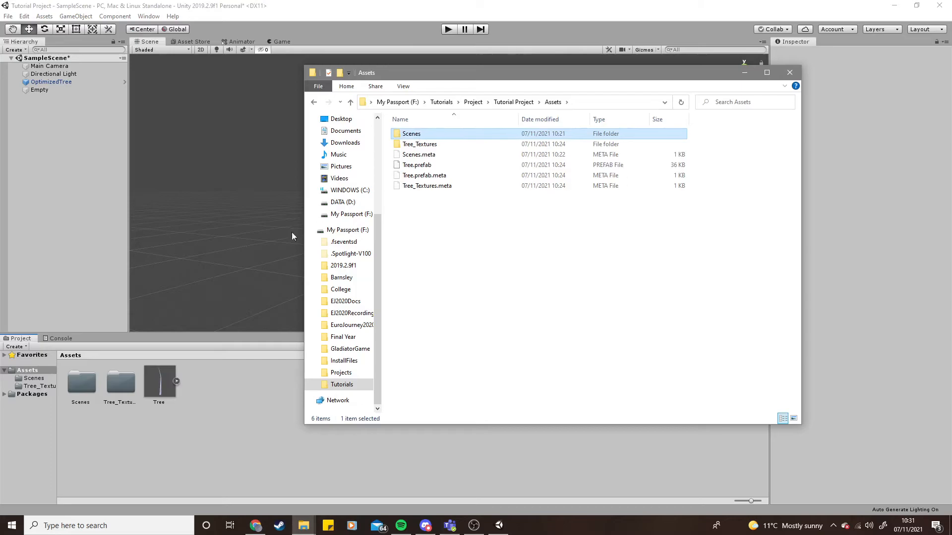
click(427, 145)
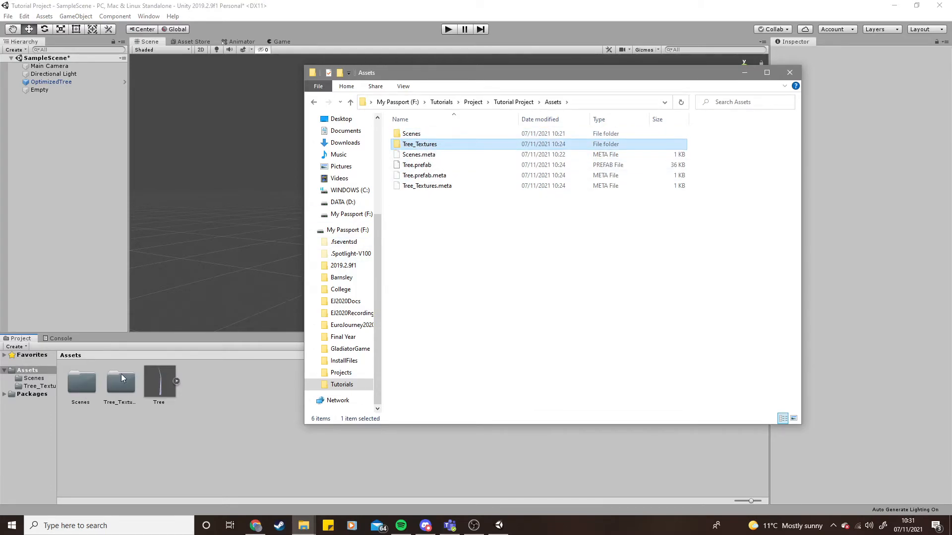
click(427, 165)
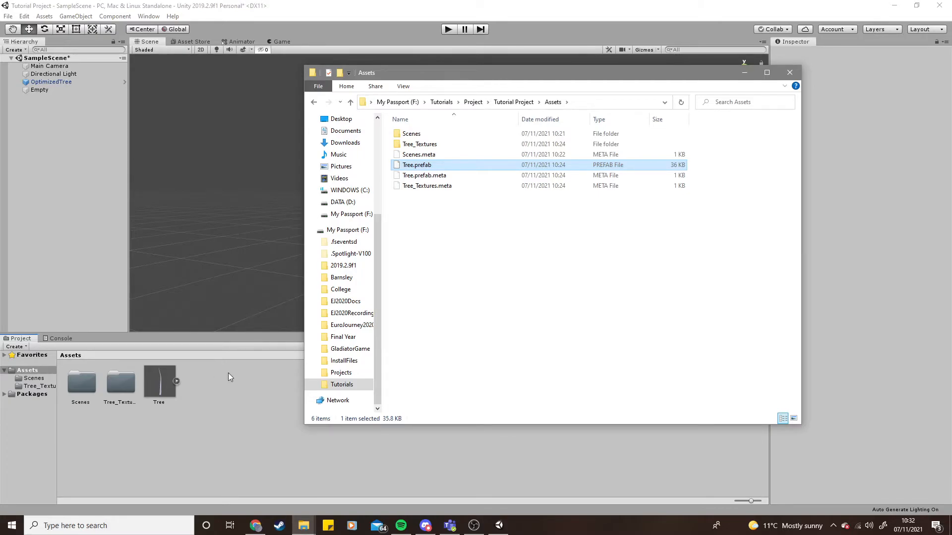
drag(469, 223, 494, 240)
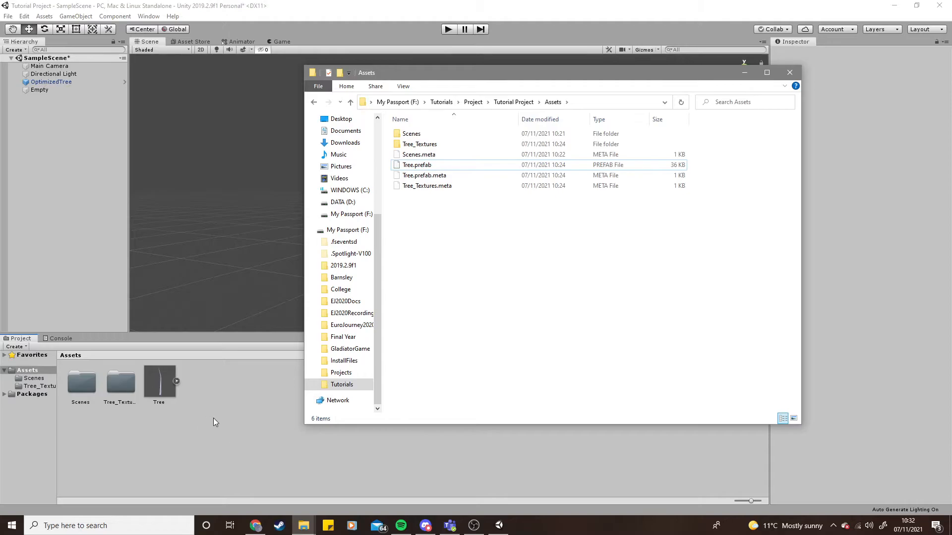
right_click(469, 256)
mouse_move(544, 436)
click(683, 434)
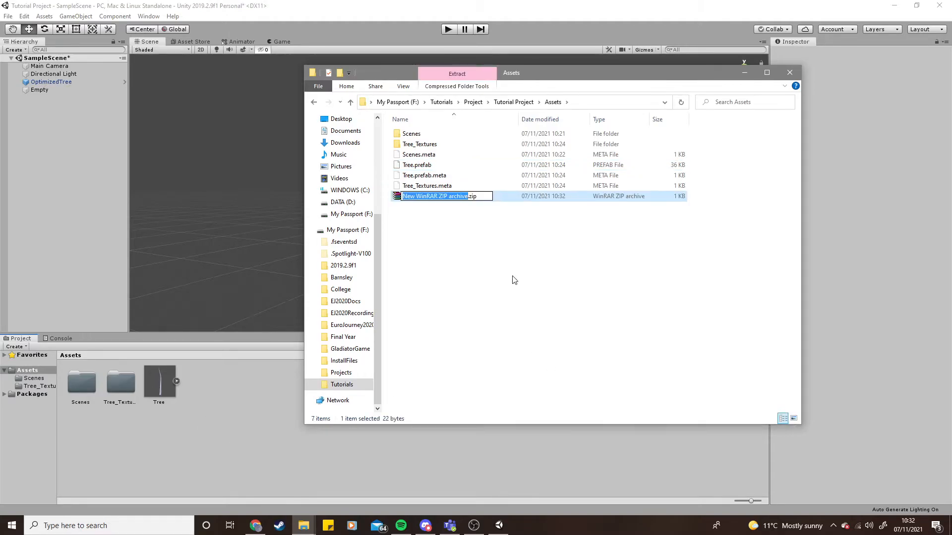
key(Return)
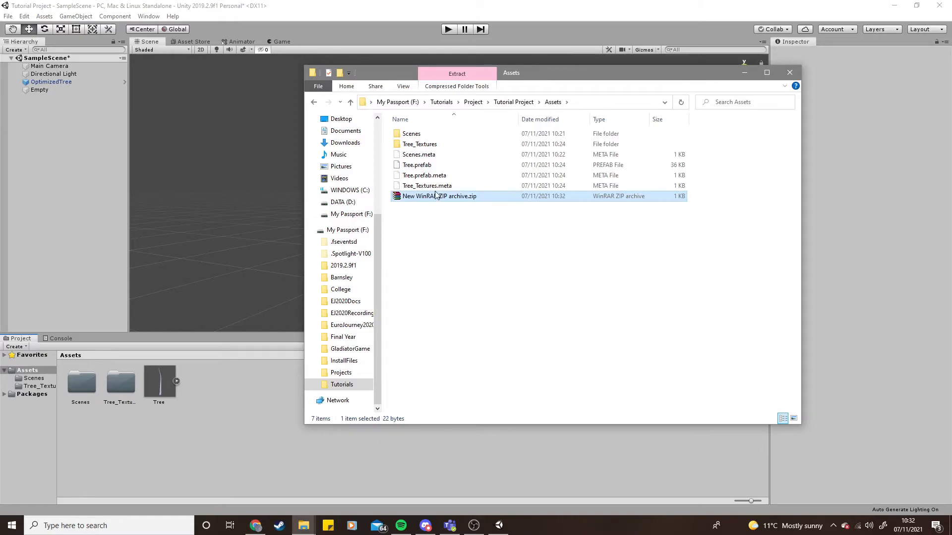
key(Delete)
click(455, 227)
click(445, 200)
key(Delete)
- Create a new text document named Example in the Assets folder, then select it in Unity's Project window
right_click(465, 234)
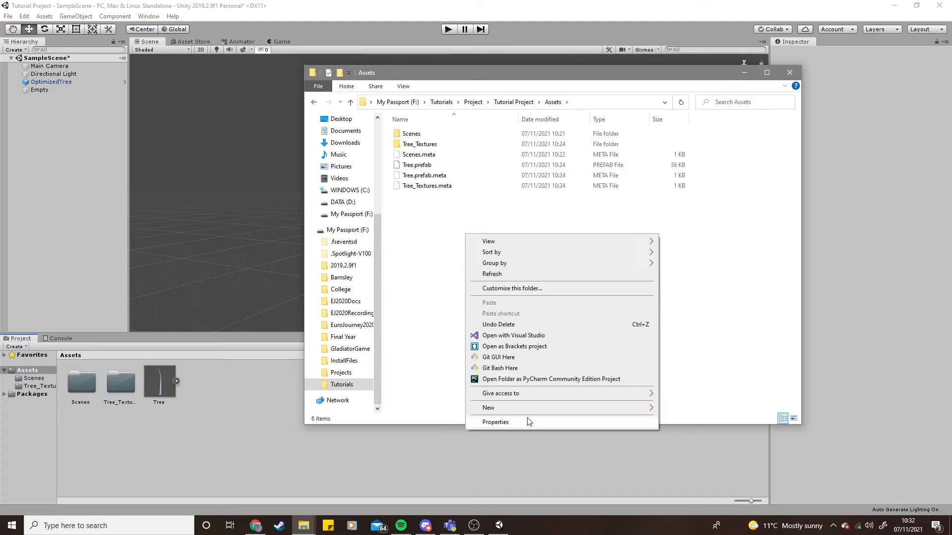
mouse_move(536, 408)
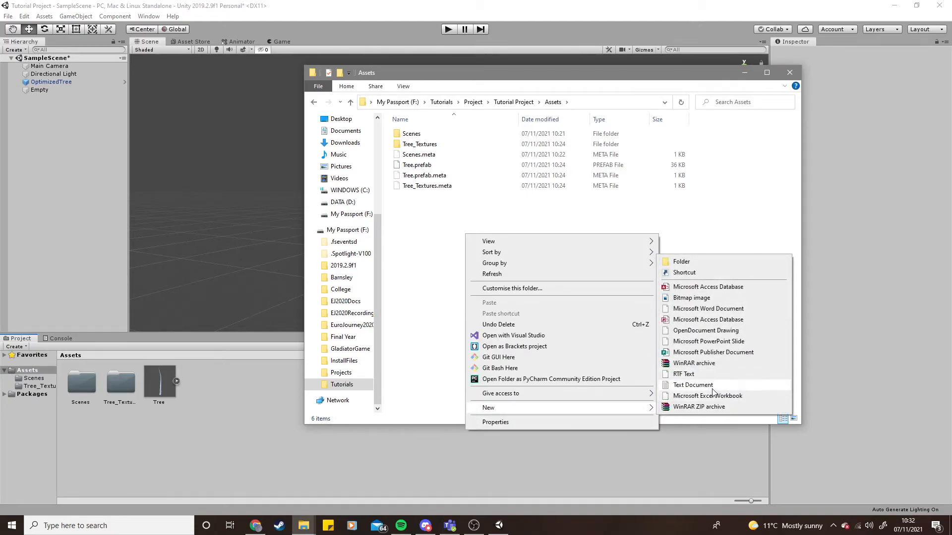
click(693, 385)
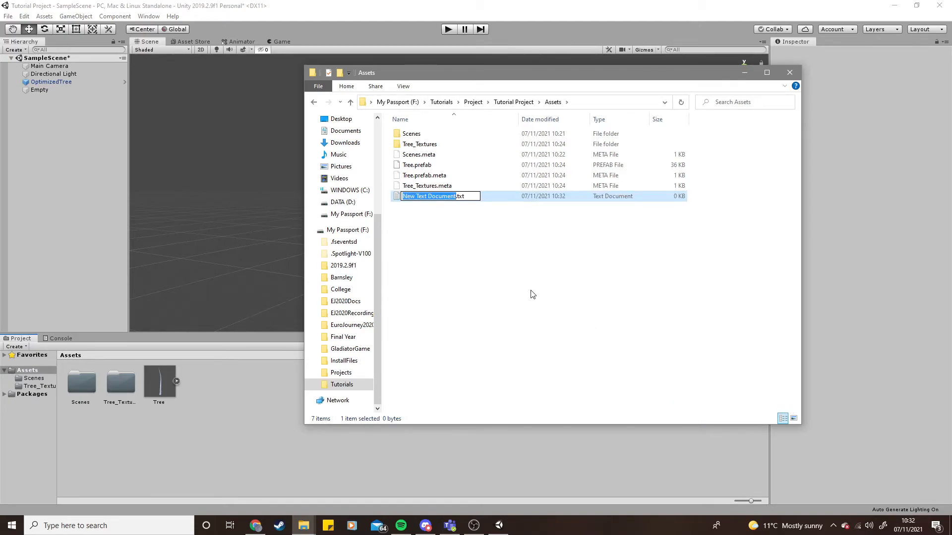
text(Example)
key(Return)
click(540, 298)
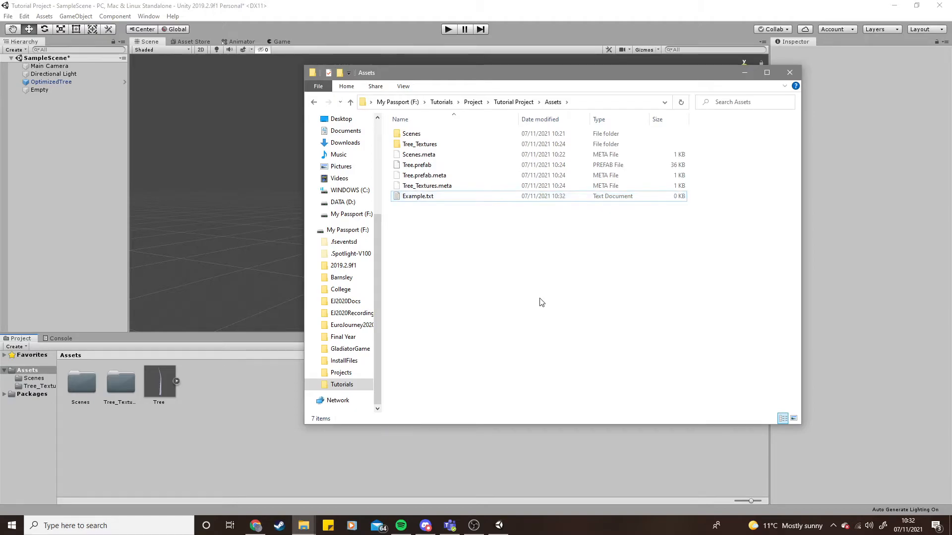
click(286, 444)
click(168, 392)
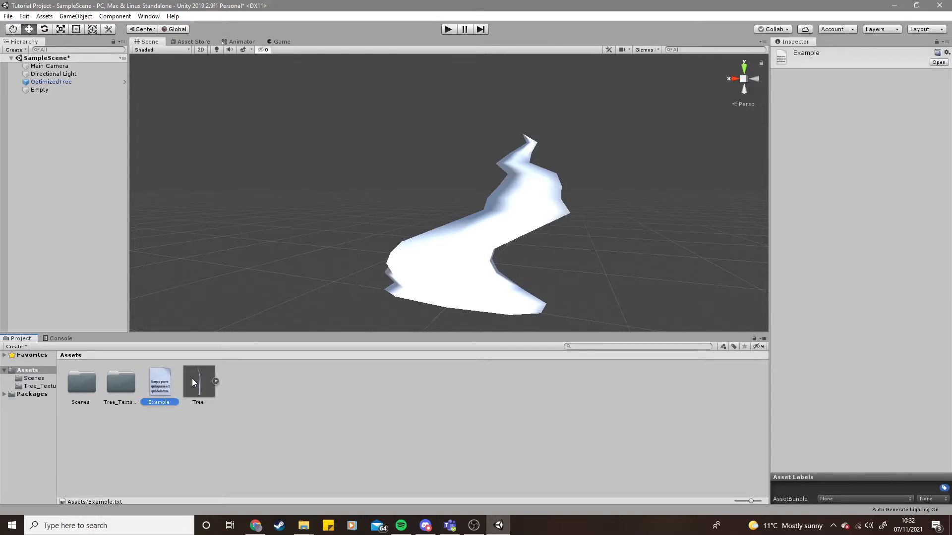
- Drag the Tree prefab into the scene four times to place four tree instances, then deselect
drag(191, 378, 326, 271)
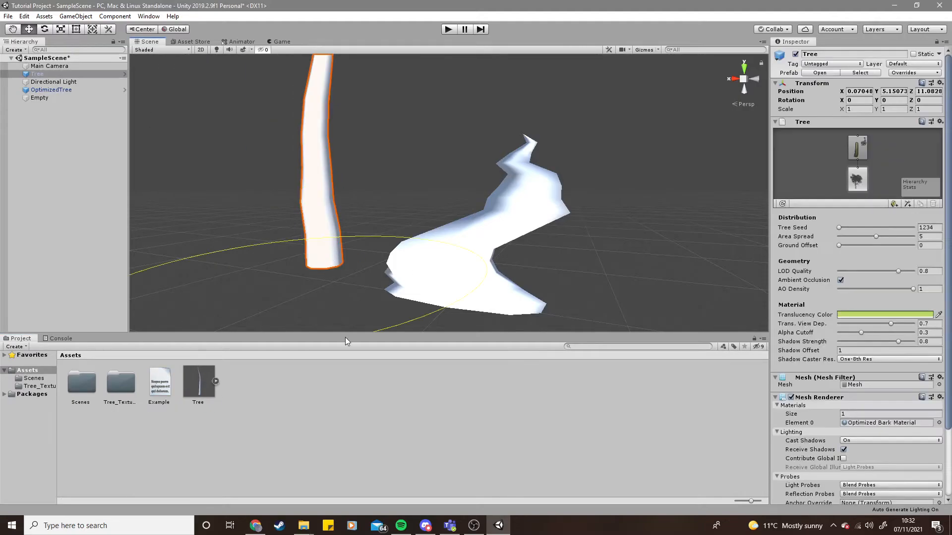
drag(200, 383, 257, 245)
drag(192, 390, 386, 243)
drag(192, 361, 243, 282)
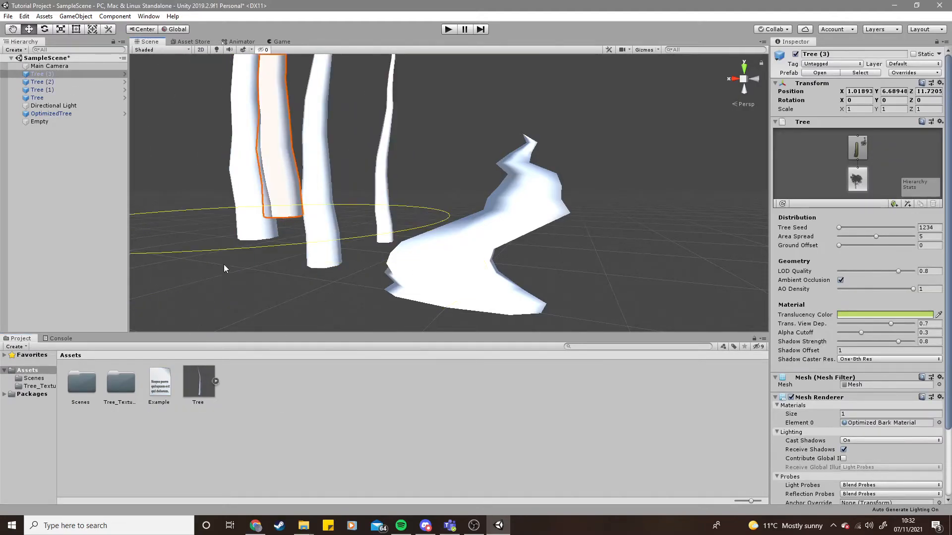
click(281, 286)
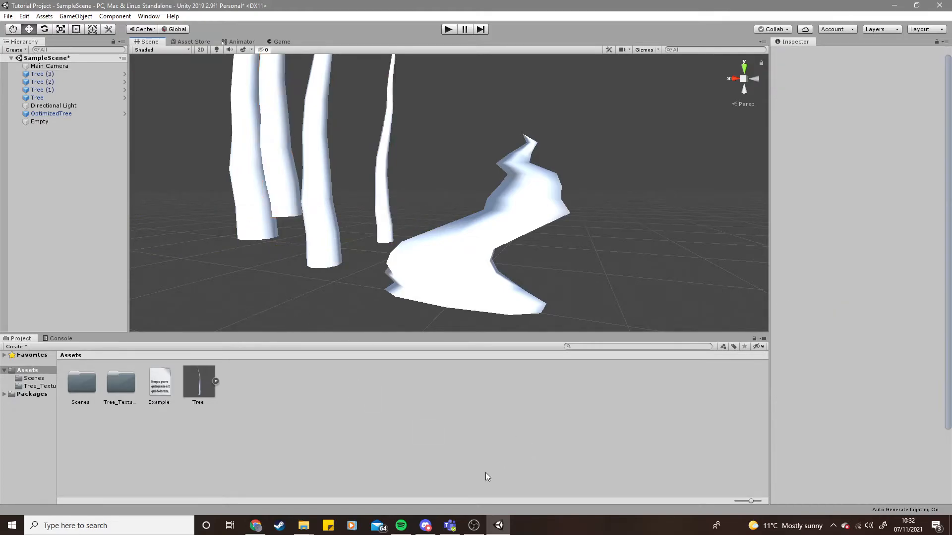
- Delete the Example text asset from the Project window
scroll(421, 258, down, 5)
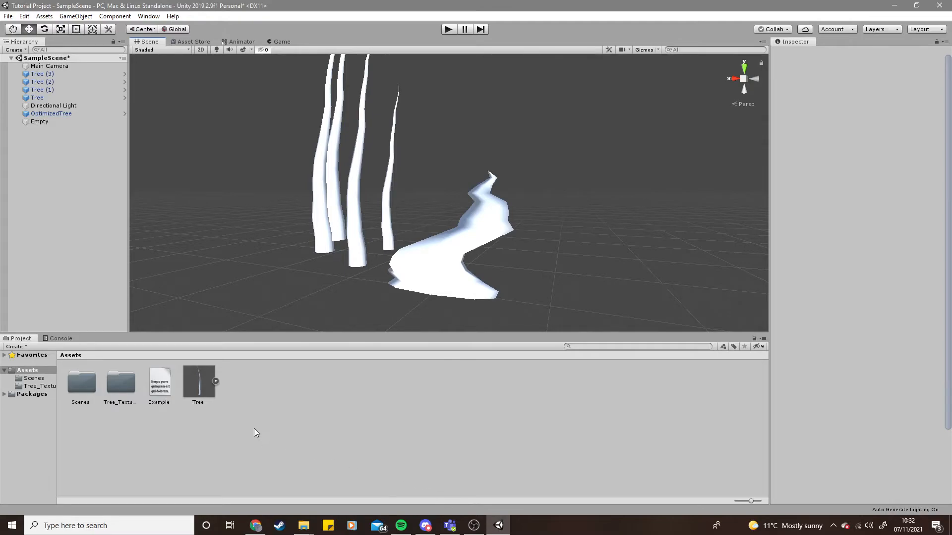
click(158, 385)
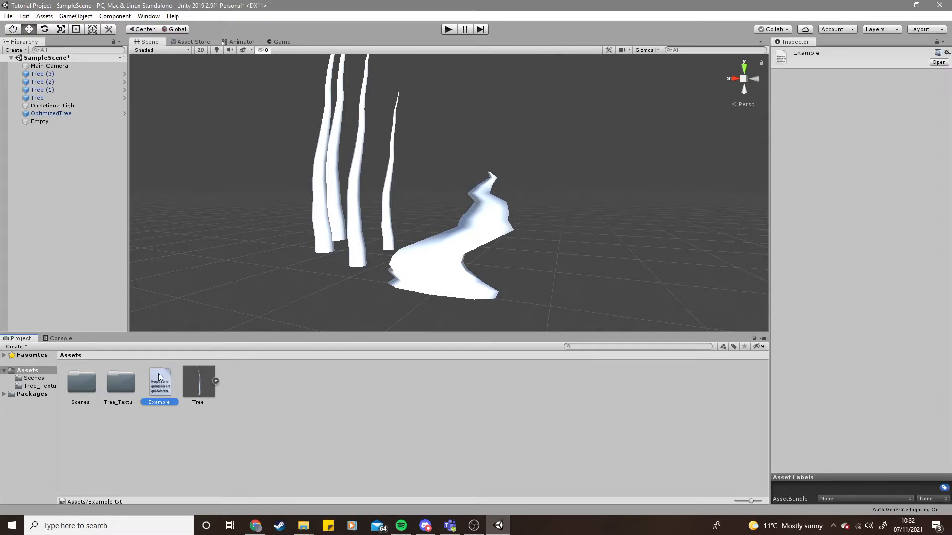
right_click(156, 378)
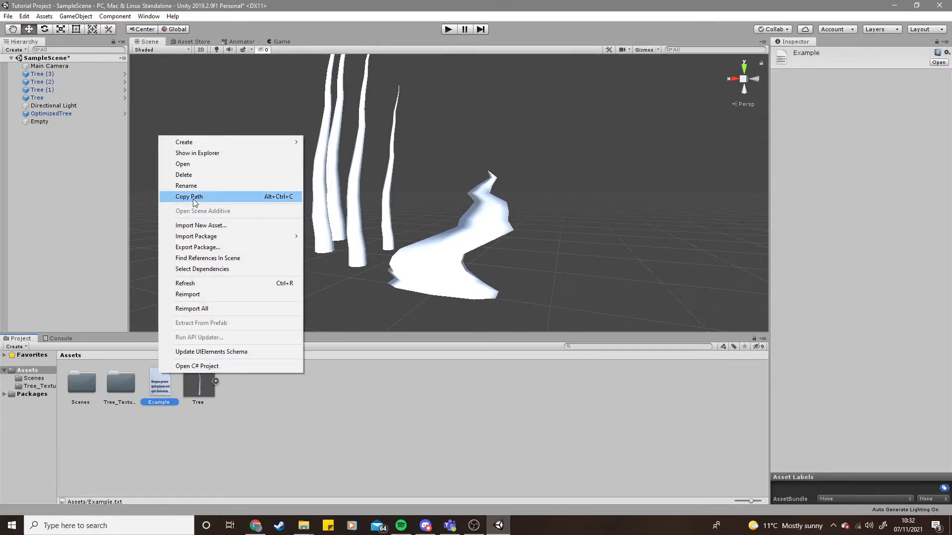
click(190, 175)
click(504, 283)
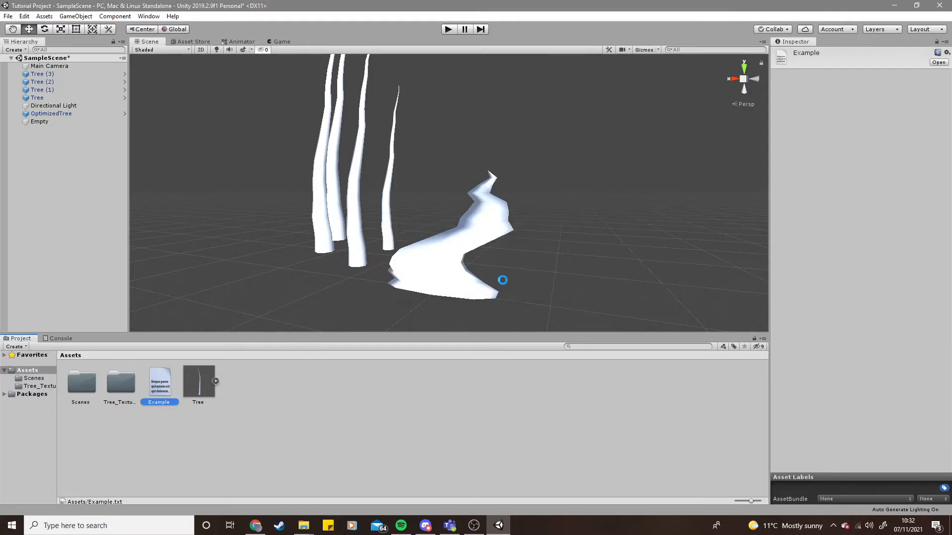
- Check the Assets folder in File Explorer for the deleted file, then return to Unity
mouse_move(297, 523)
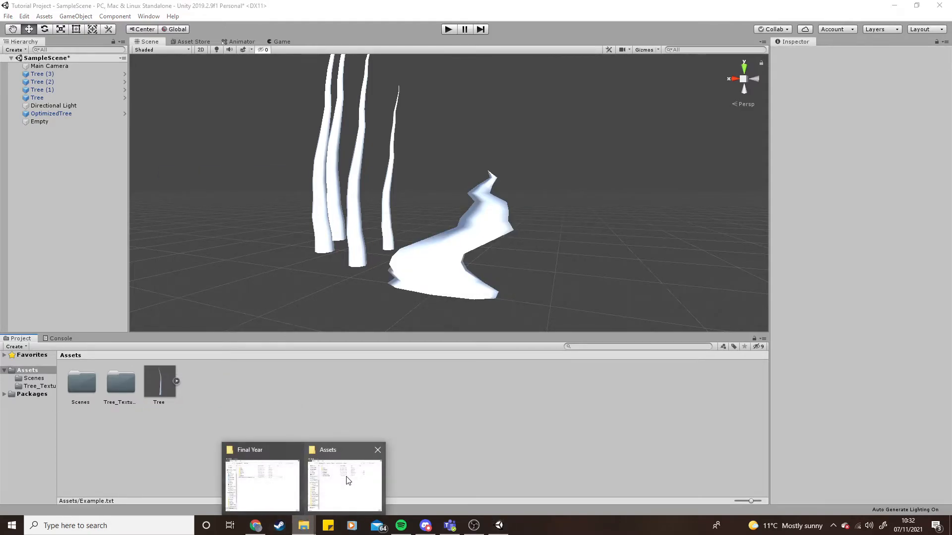
click(342, 476)
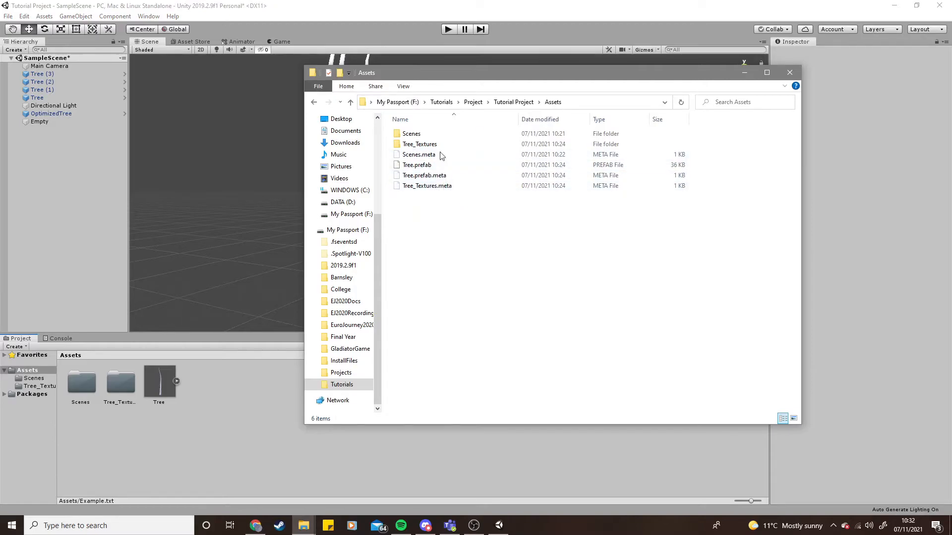
click(268, 395)
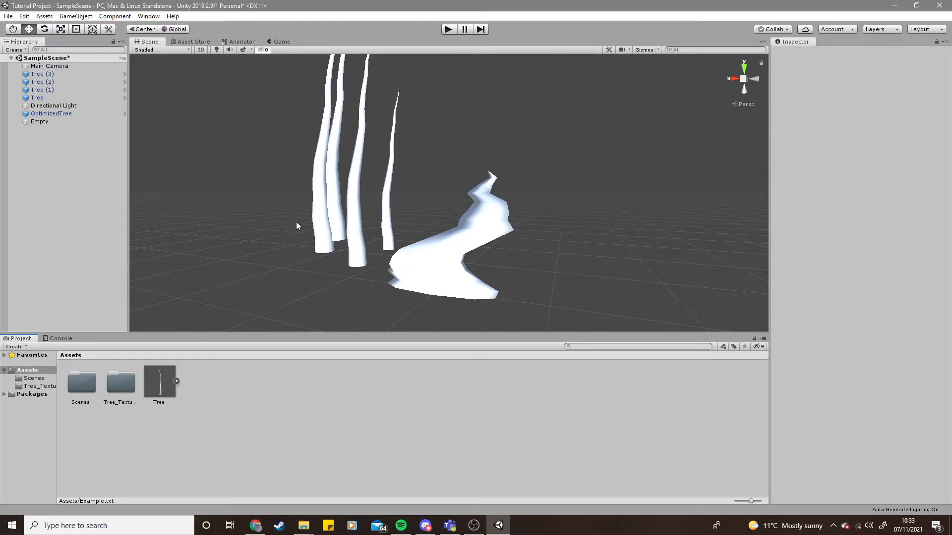
- Create a new Particle System effect object in the Hierarchy
right_click(72, 159)
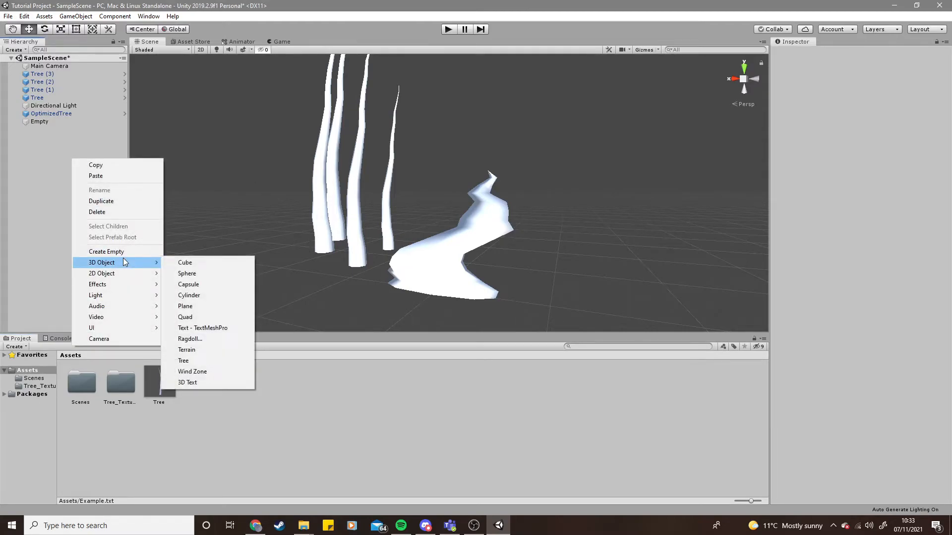
mouse_move(118, 285)
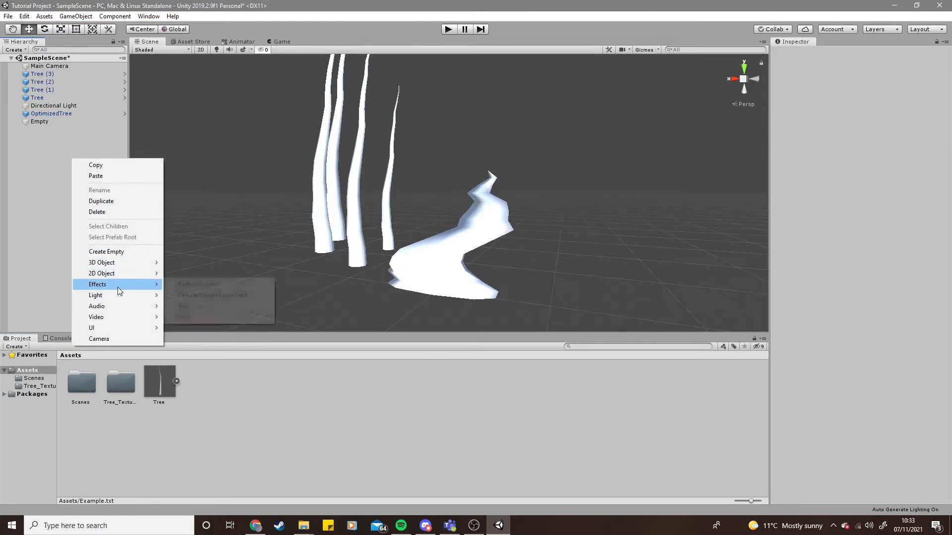
click(203, 285)
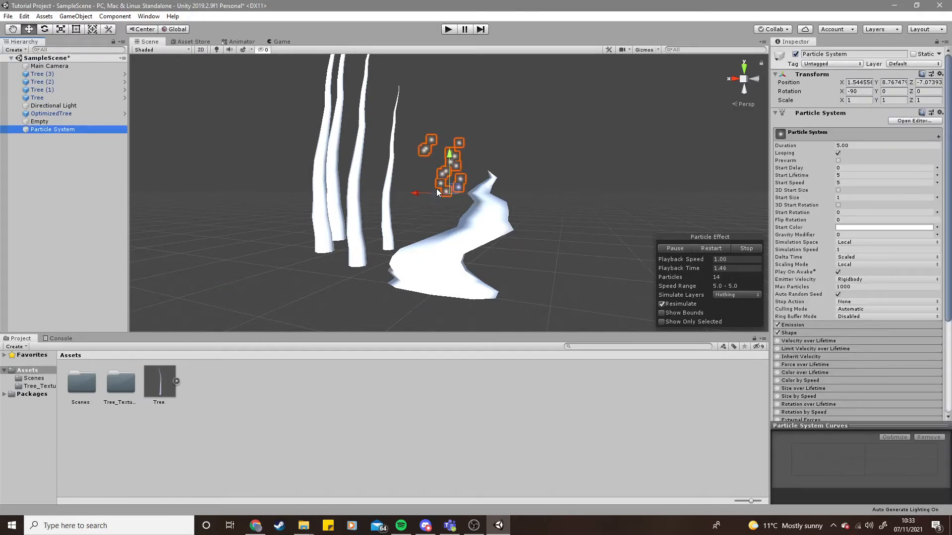
- Make the Particle System a child of the Main Camera
key(w)
right_drag(489, 216, 449, 217)
key(a)
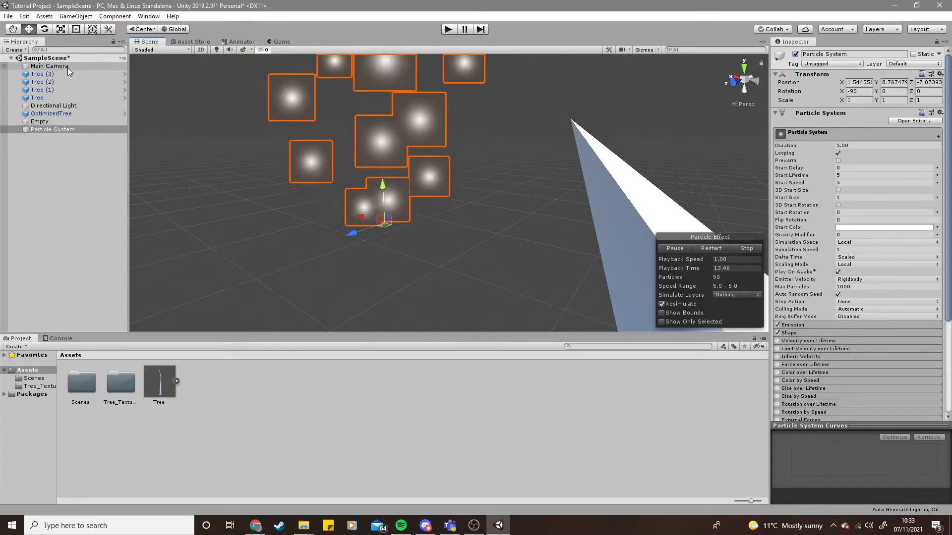
drag(73, 129, 57, 70)
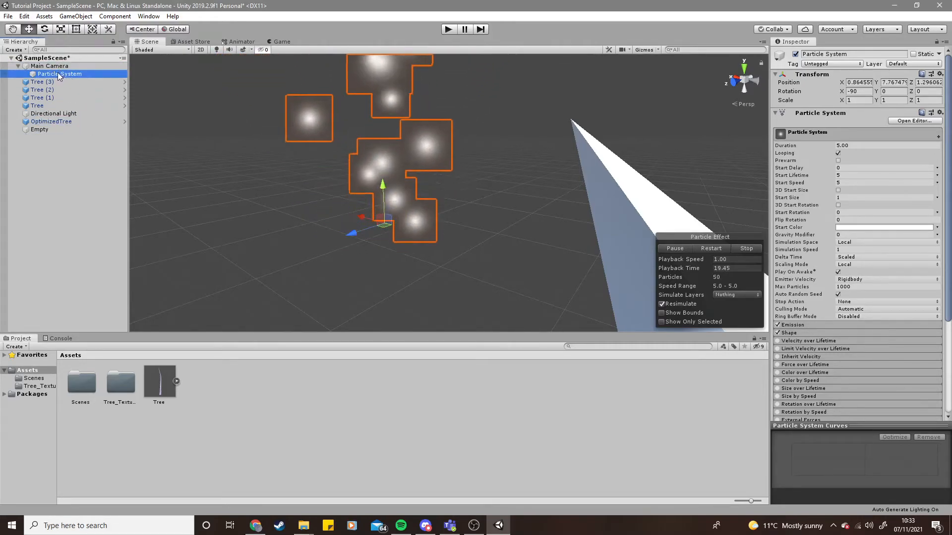
- Set the Particle System's position to X 0, Y 0, Z 0
click(58, 72)
click(54, 177)
click(65, 72)
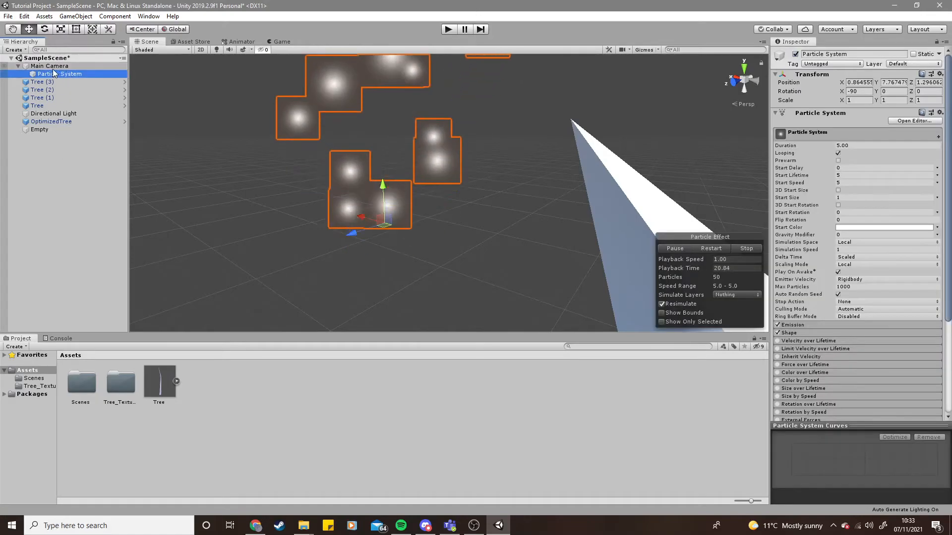
click(860, 82)
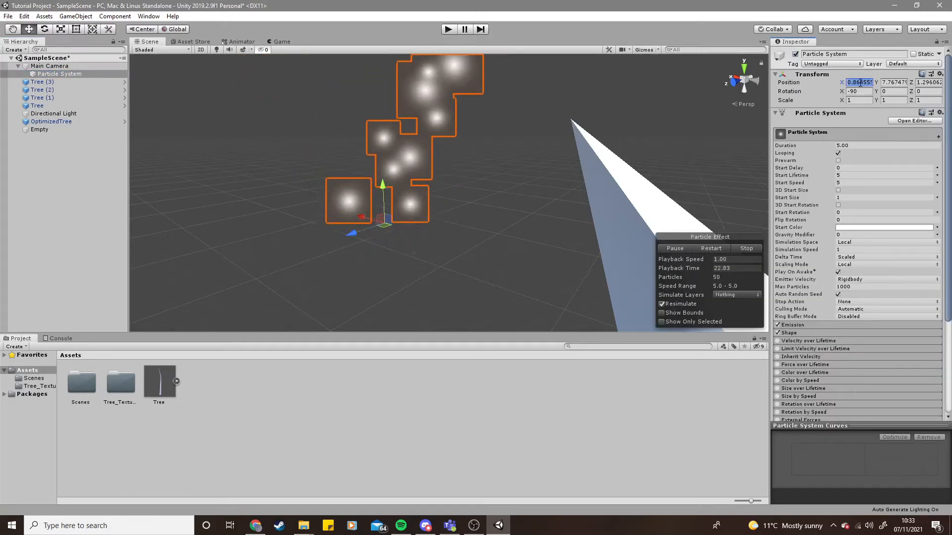
click(894, 82)
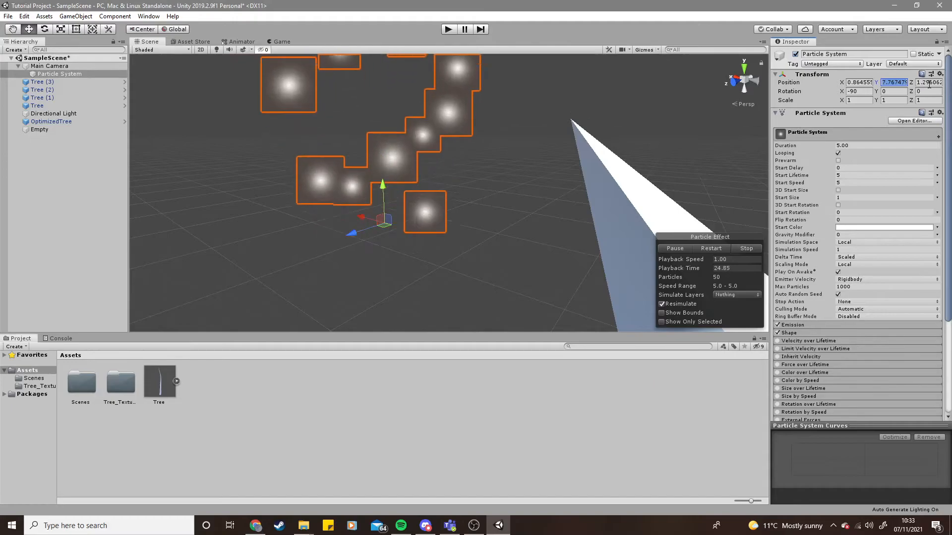
click(861, 83)
text(0)
click(894, 83)
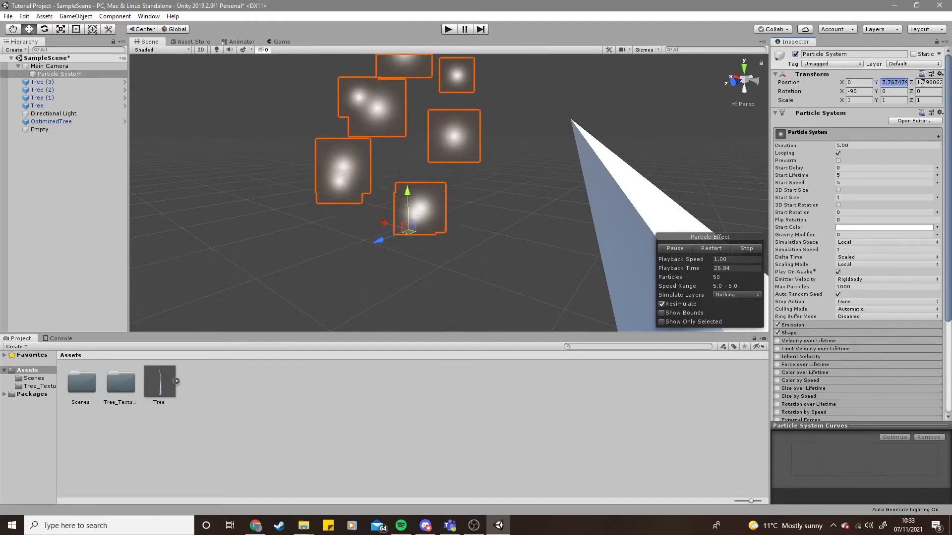
text(0)
click(921, 83)
text(0)
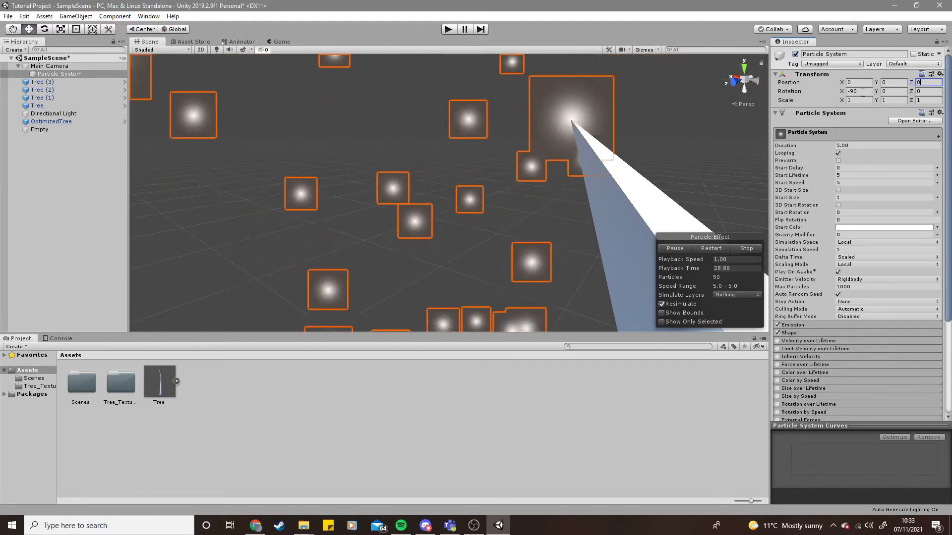
- Examine the Main Camera and its child Particle System in the Scene view by selecting each in turn
double_click(63, 67)
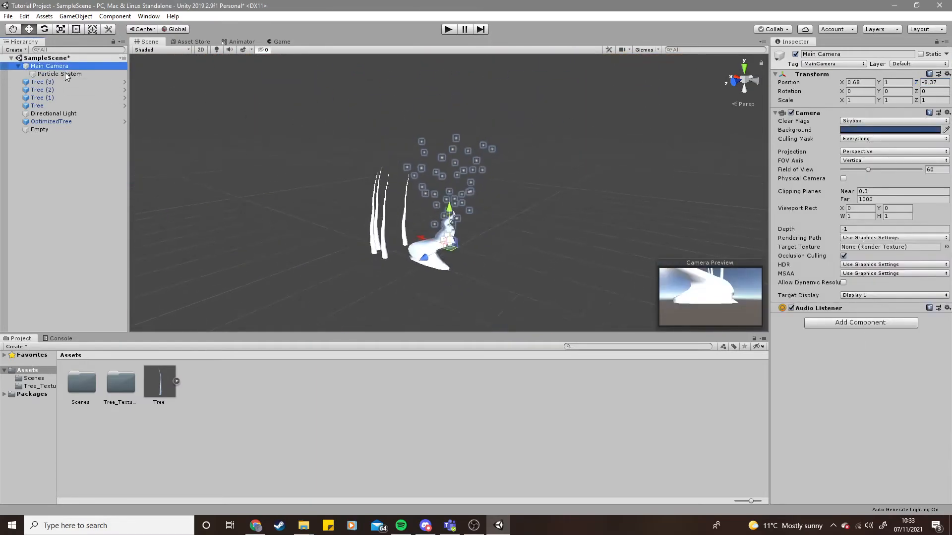
key(w)
right_drag(474, 202, 416, 252)
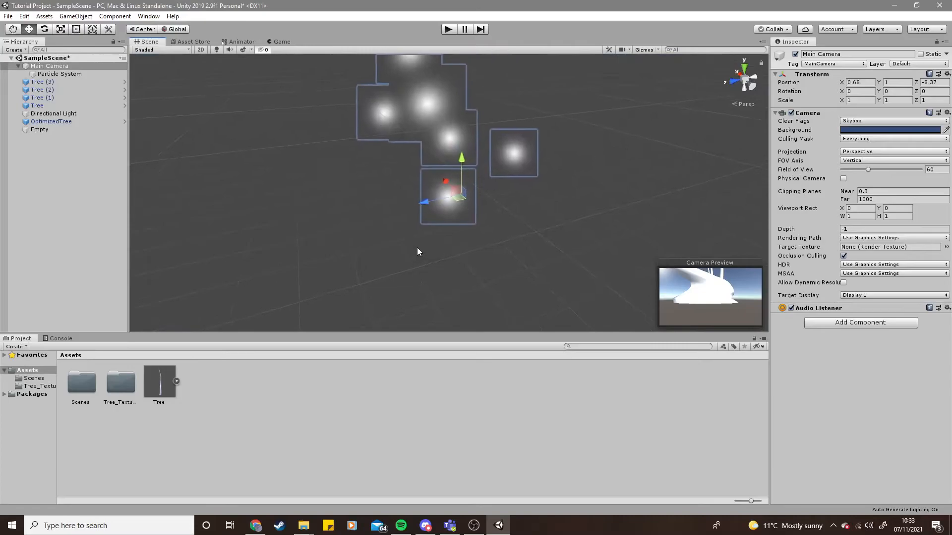
right_drag(391, 166, 653, 139)
right_drag(605, 172, 537, 106)
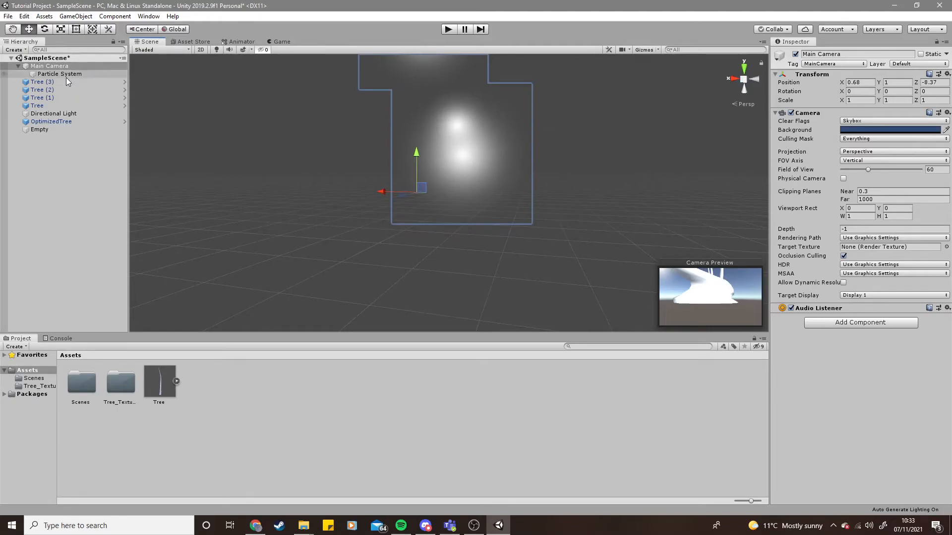
click(64, 76)
click(63, 67)
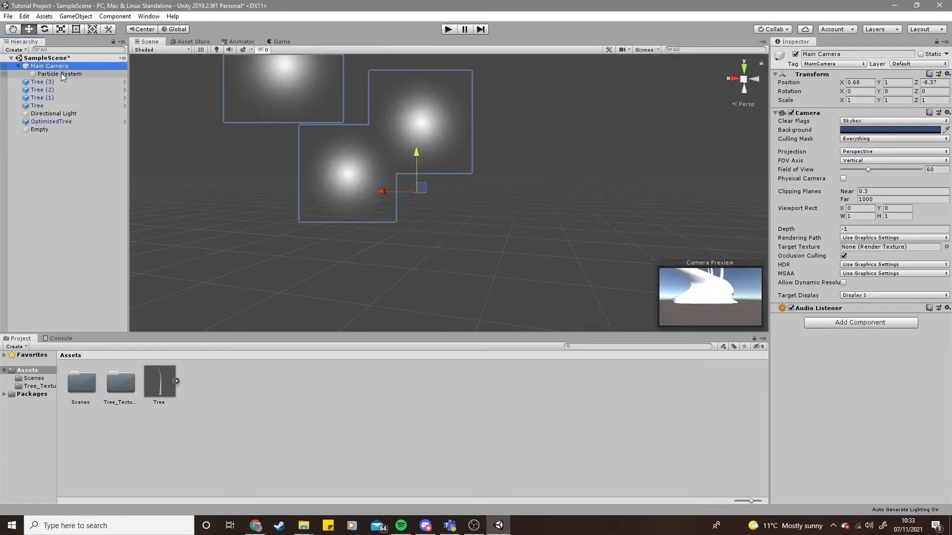
click(63, 74)
click(63, 66)
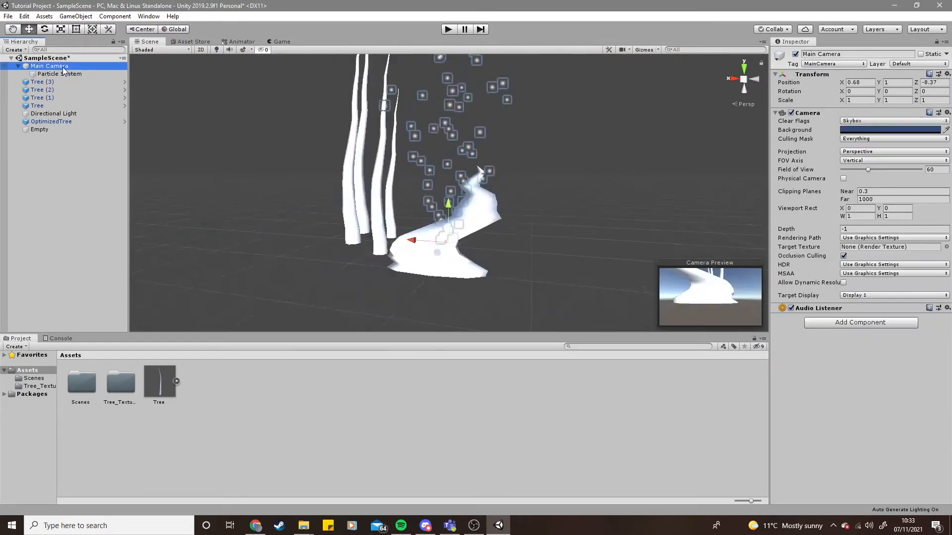
click(65, 75)
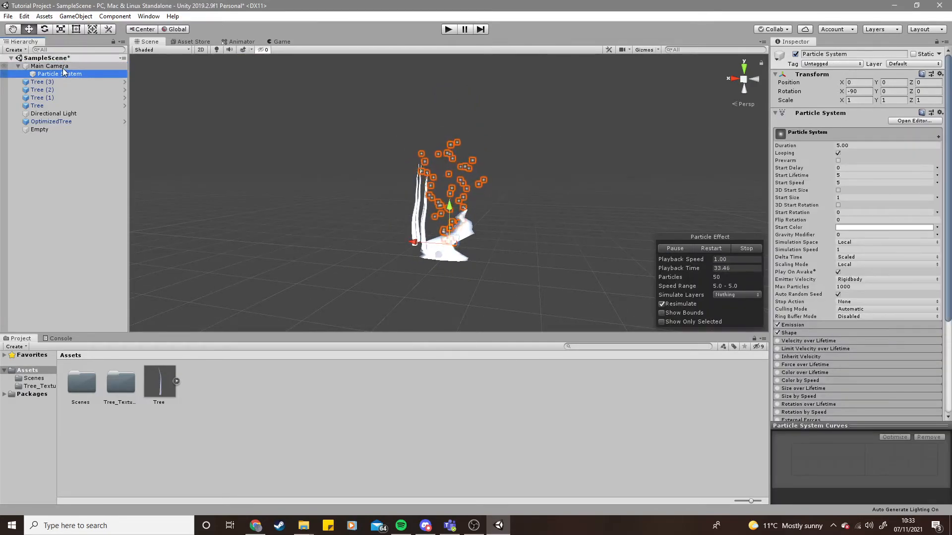
click(63, 68)
- Select the Main Camera and view the scene through it in the Game view
key(w)
right_drag(539, 199, 494, 214)
key(d)
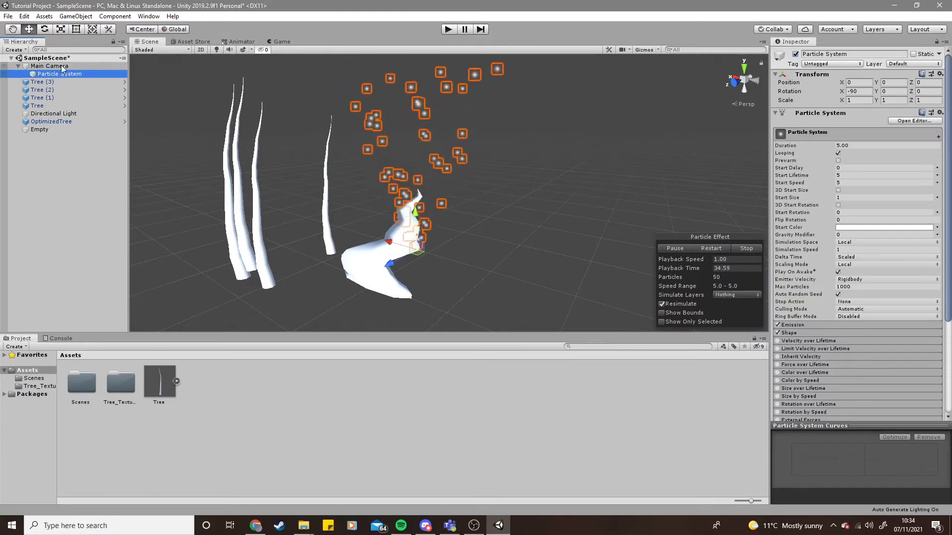
click(72, 68)
click(281, 41)
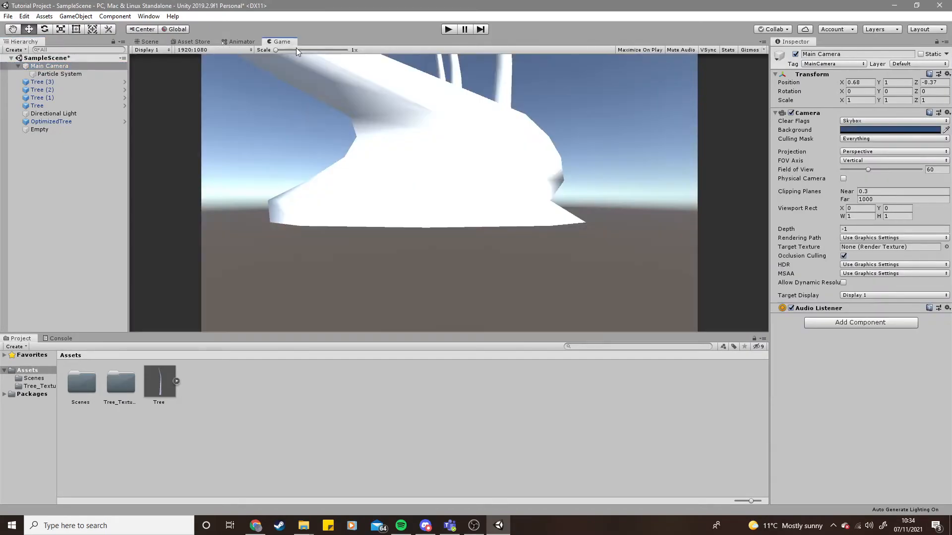
- Move the Particle System about 3.3 units forward in front of the camera and preview it in Play mode
click(149, 41)
double_click(57, 77)
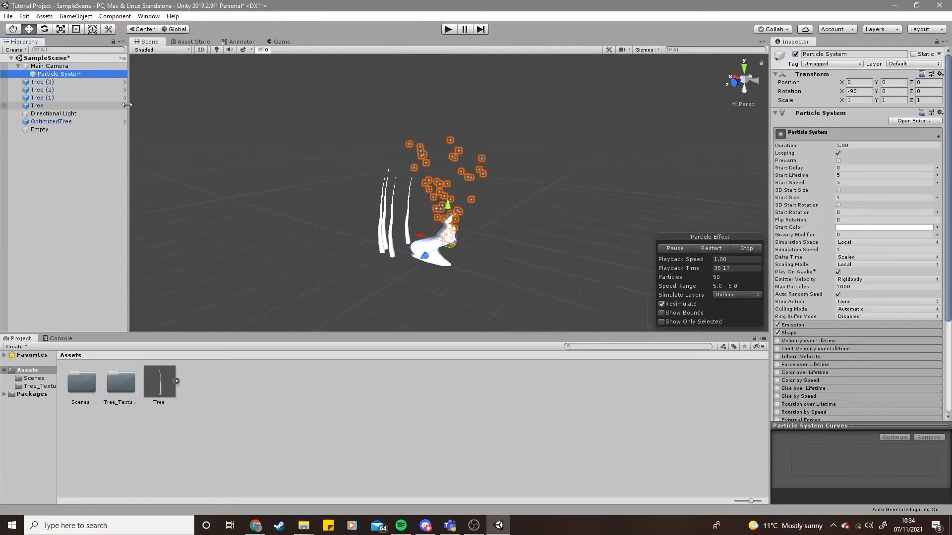
click(90, 66)
key(w)
mouse_move(444, 213)
right_down()
mouse_move(459, 225)
mouse_move(395, 243)
mouse_move(404, 249)
mouse_move(436, 229)
right_up()
click(75, 75)
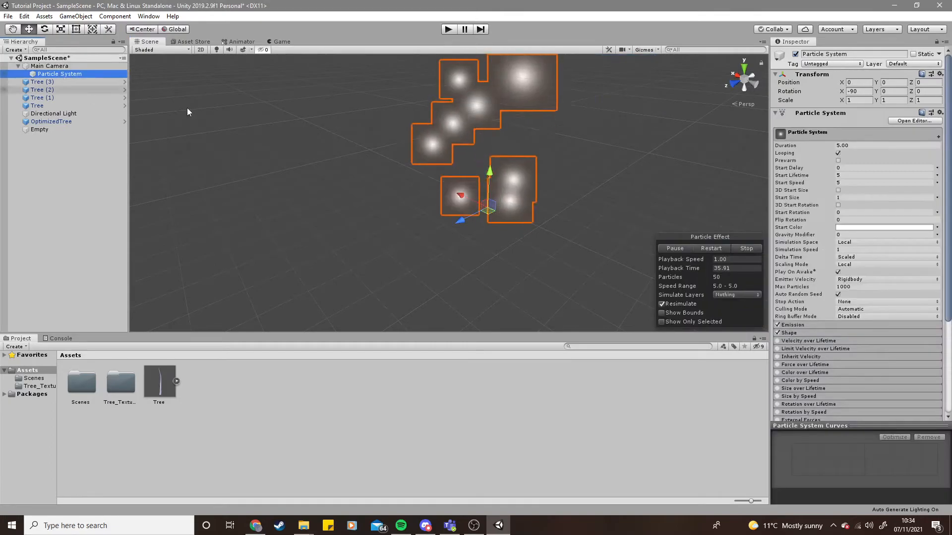
drag(460, 221, 355, 281)
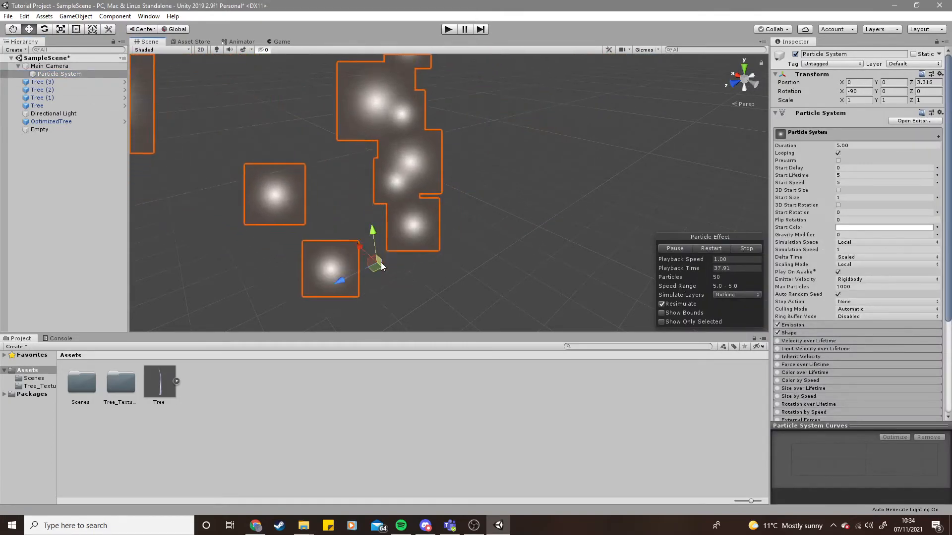
click(447, 29)
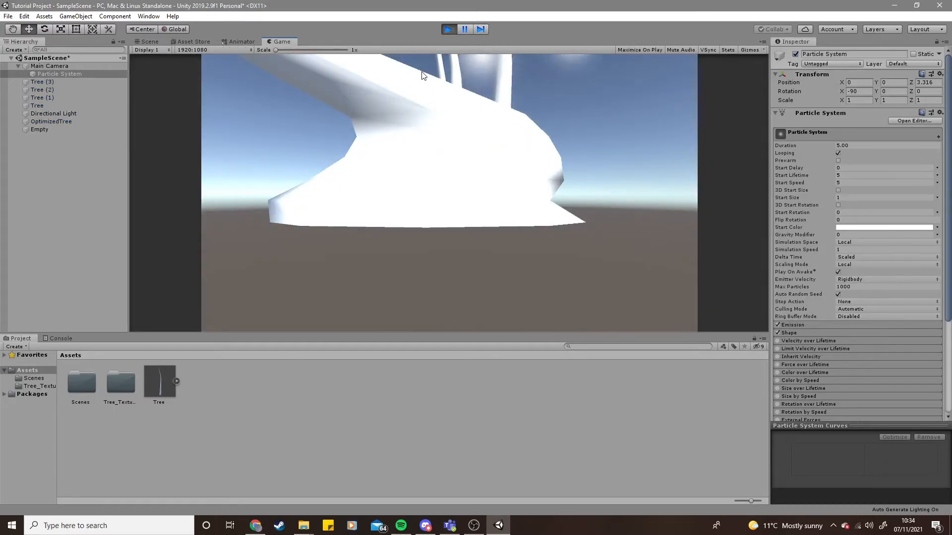
click(442, 29)
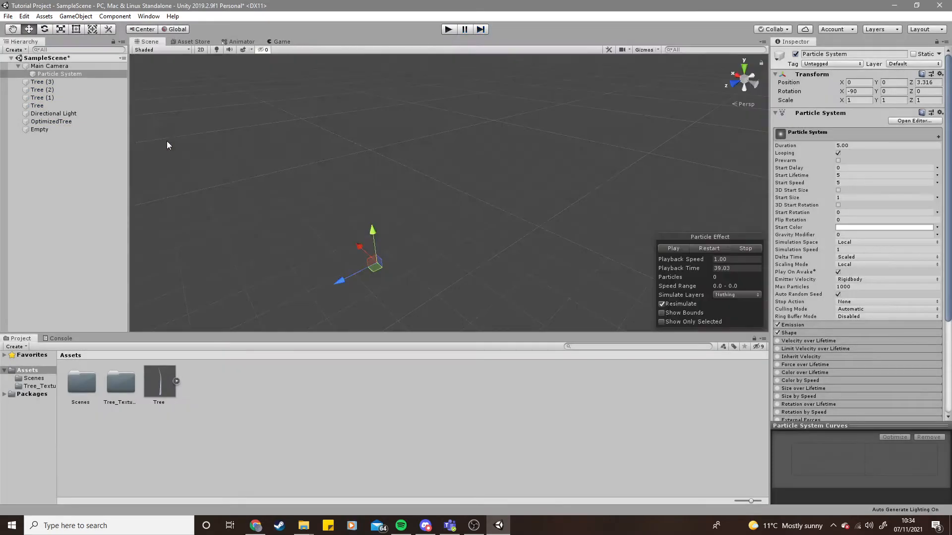
- Delete the four trees, the OptimizedTree and the Empty object from the scene
click(51, 129)
shift+click(45, 83)
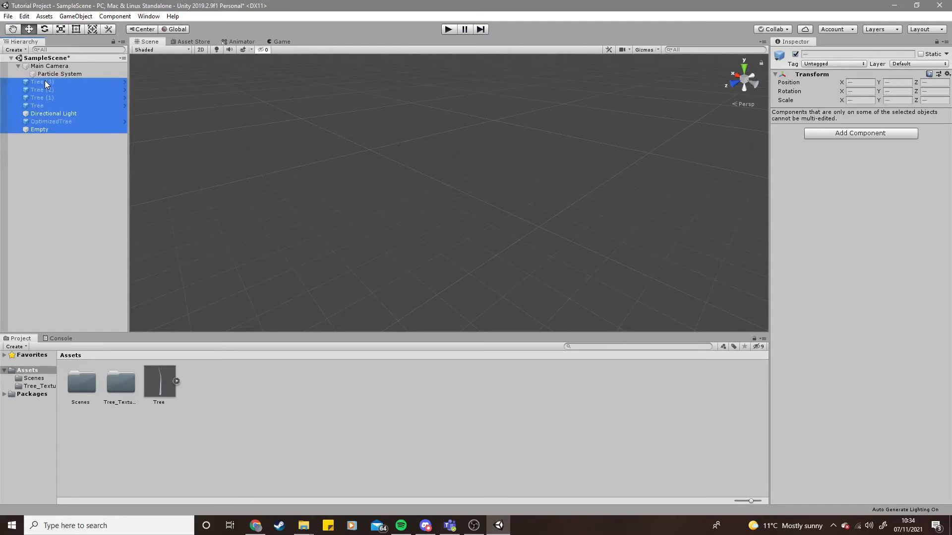
click(59, 130)
ctrl+click(49, 121)
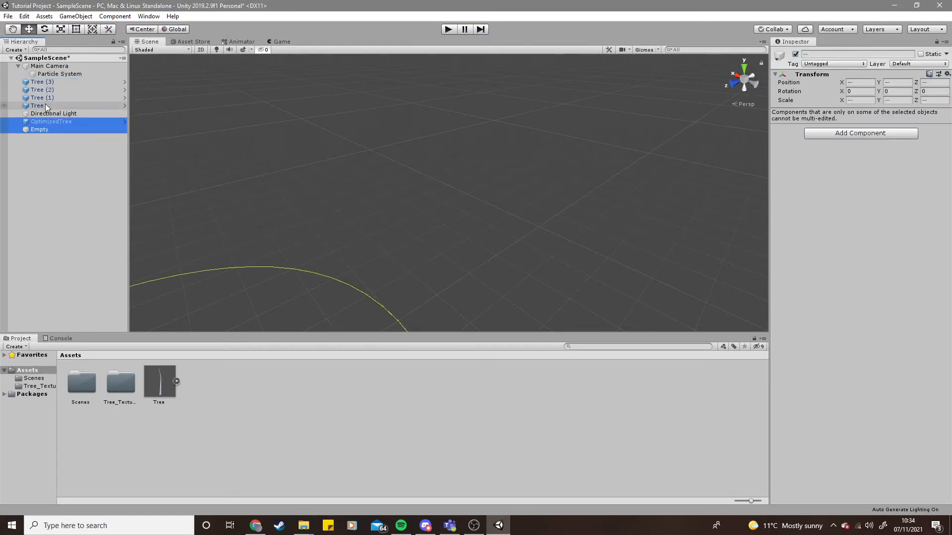
ctrl+click(46, 104)
ctrl+click(47, 98)
ctrl+click(48, 90)
ctrl+click(46, 84)
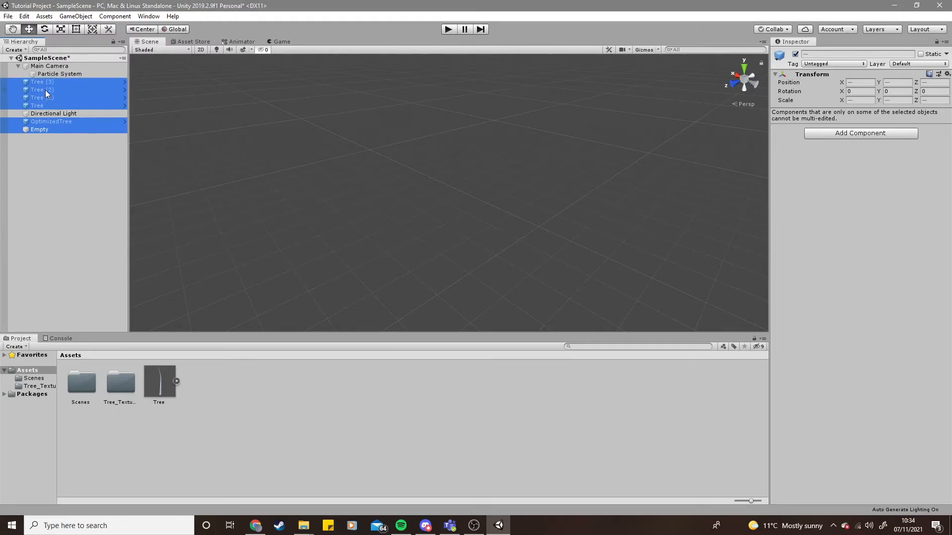
key(Delete)
- Set the Particle System's Start Color to red
click(72, 75)
alt+drag(652, 185, 487, 234)
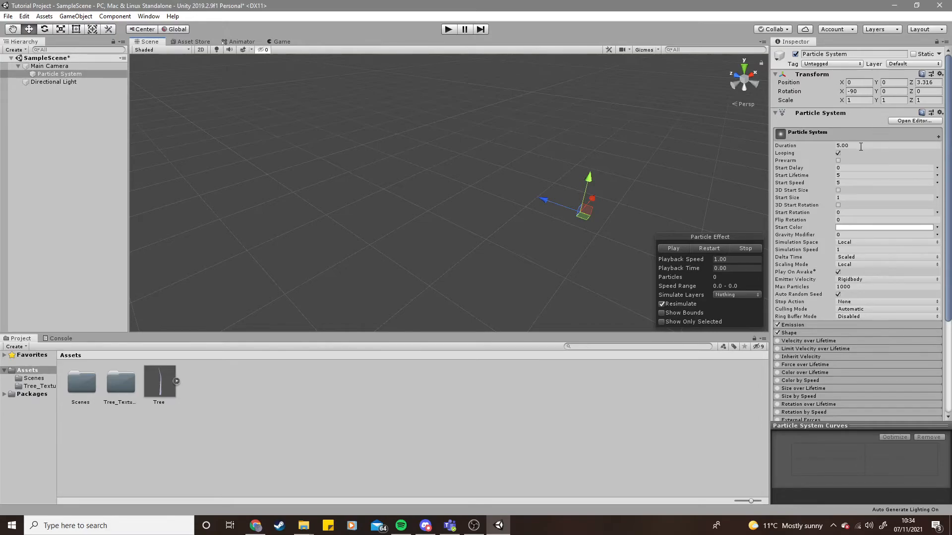
scroll(819, 248, down, 5)
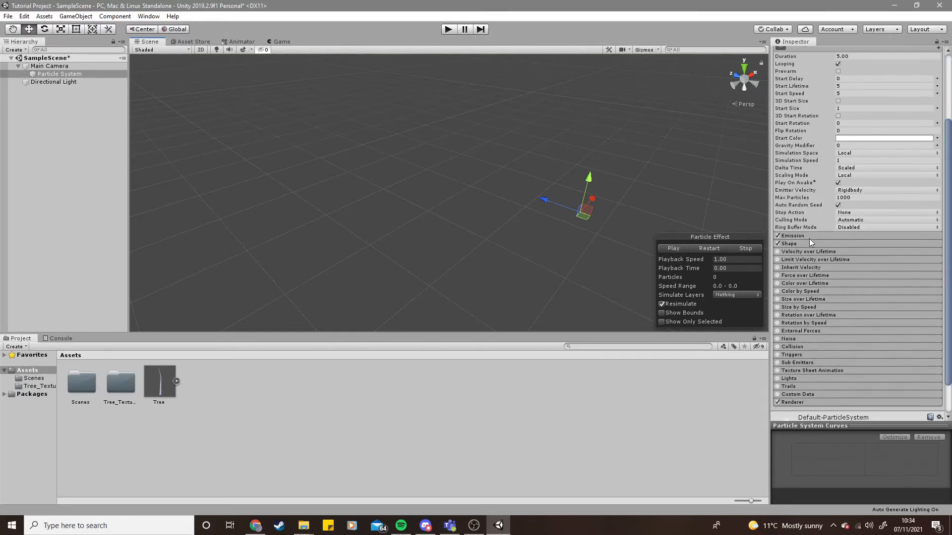
scroll(814, 246, up, 5)
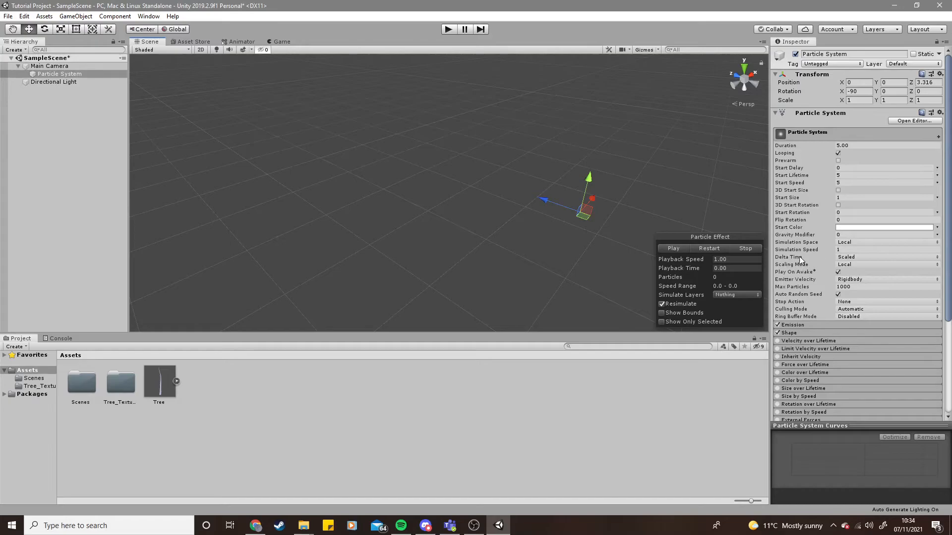
scroll(814, 280, down, 3)
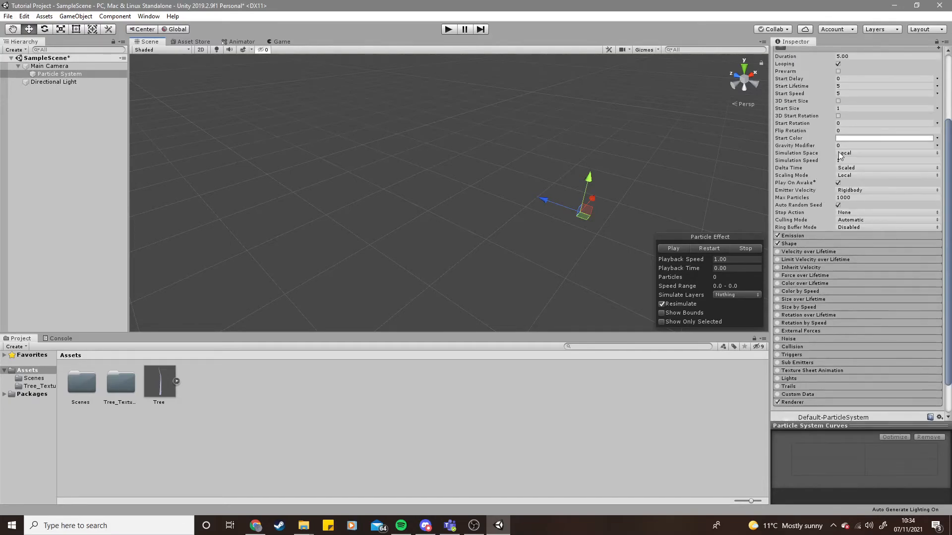
click(846, 136)
drag(912, 216, 908, 205)
click(942, 146)
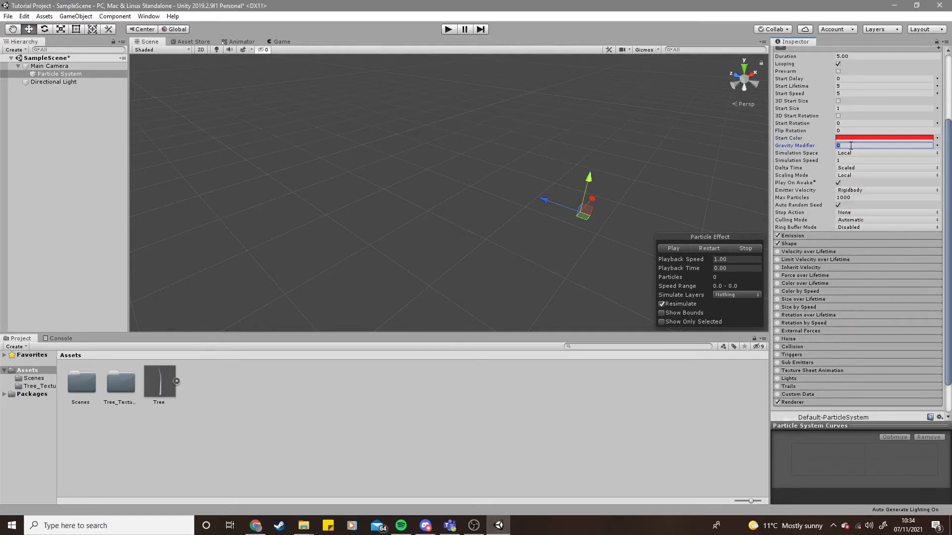
- Set the Gravity Modifier to 0.7 and preview the particles in Play mode
text(0.7)
click(449, 29)
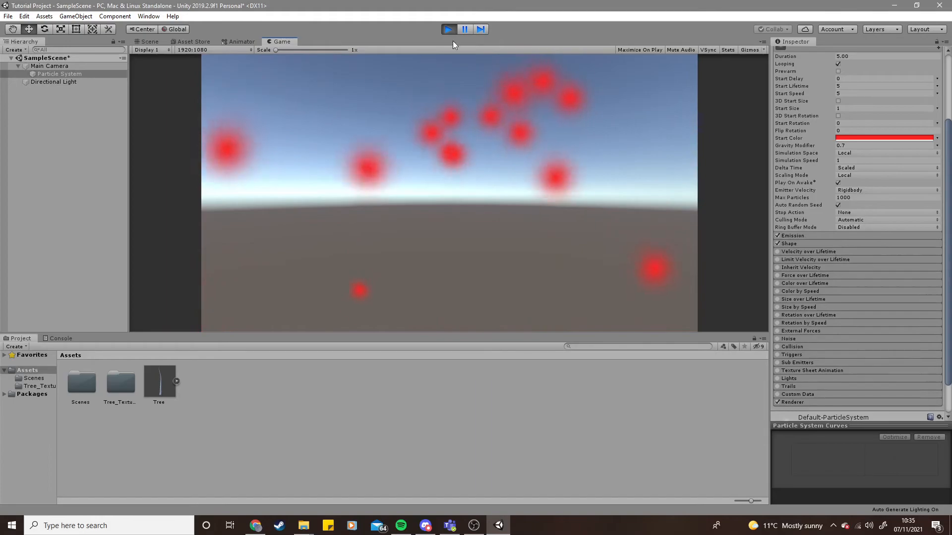
click(445, 27)
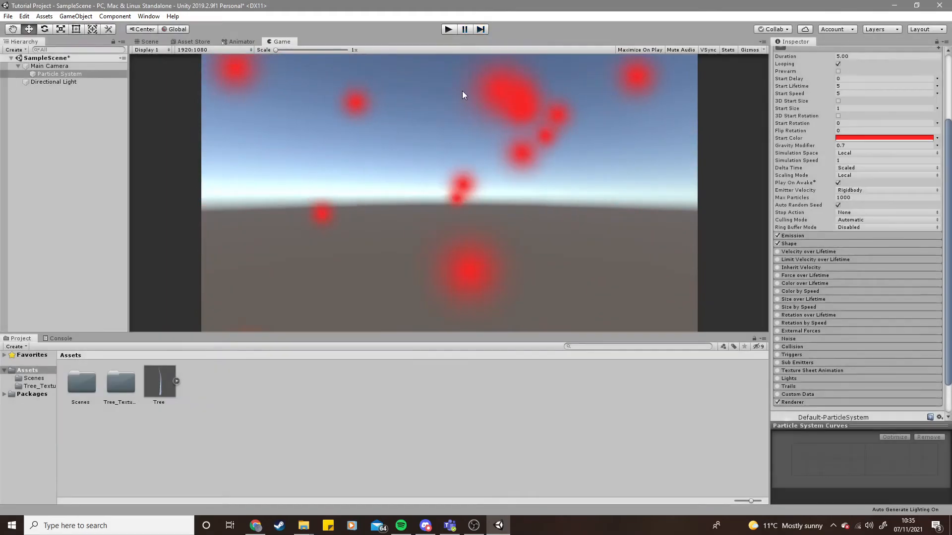
- Duplicate the Particle System twice under the Main Camera
click(72, 74)
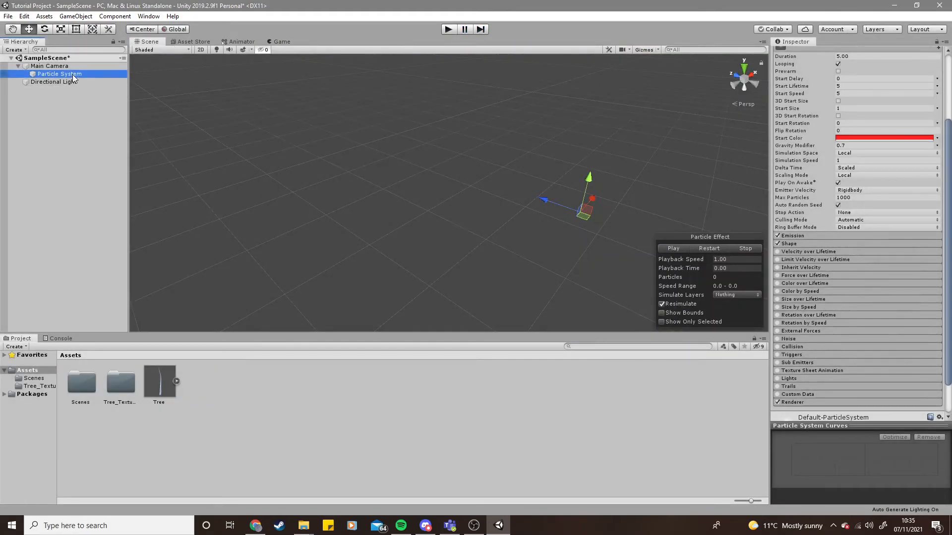
key(ctrl+d)
key(ctrl+d)
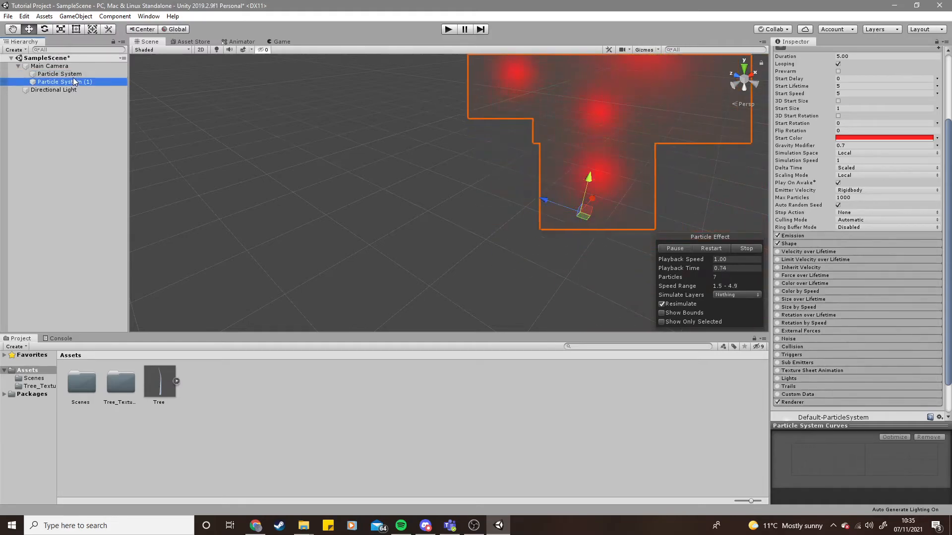
scroll(522, 209, down, 6)
scroll(495, 196, up, 6)
- Set Particle System (1)'s Start Color to orange
click(64, 82)
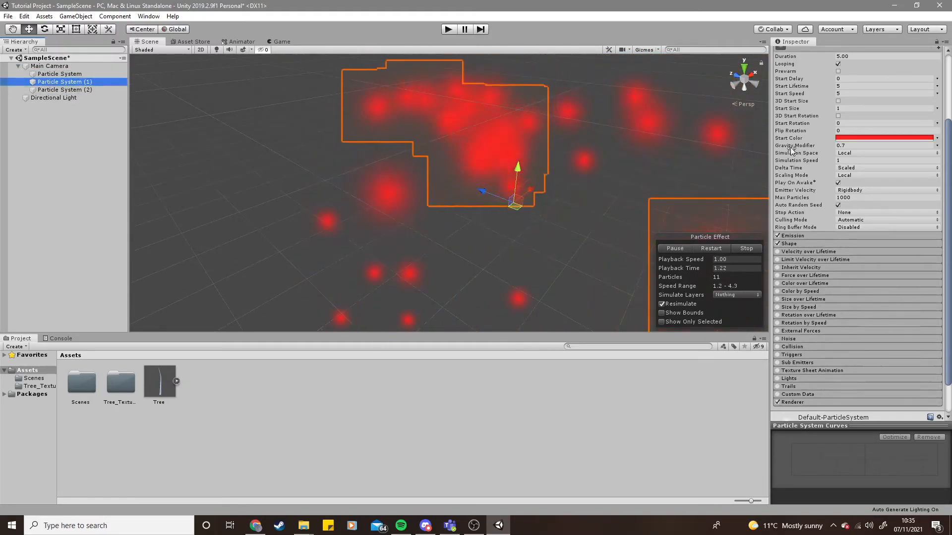
click(887, 138)
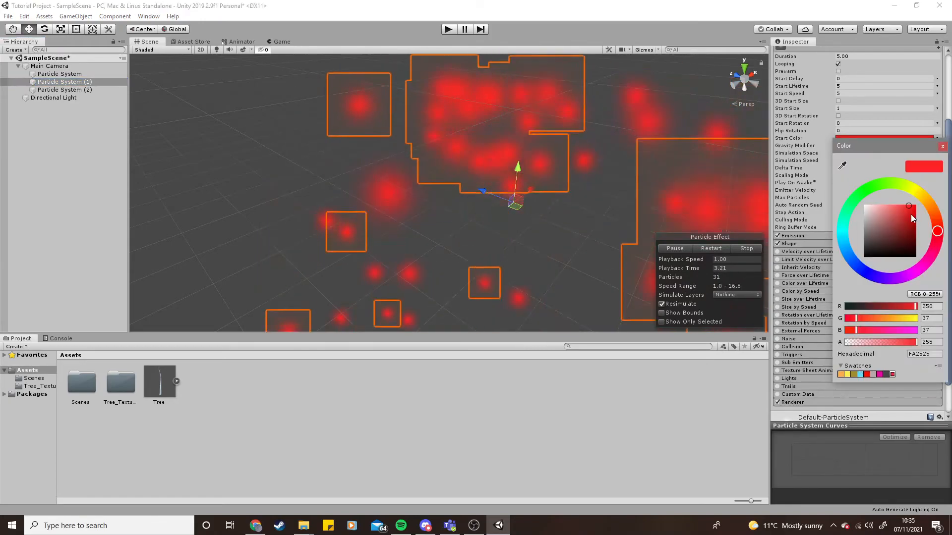
click(930, 205)
click(942, 146)
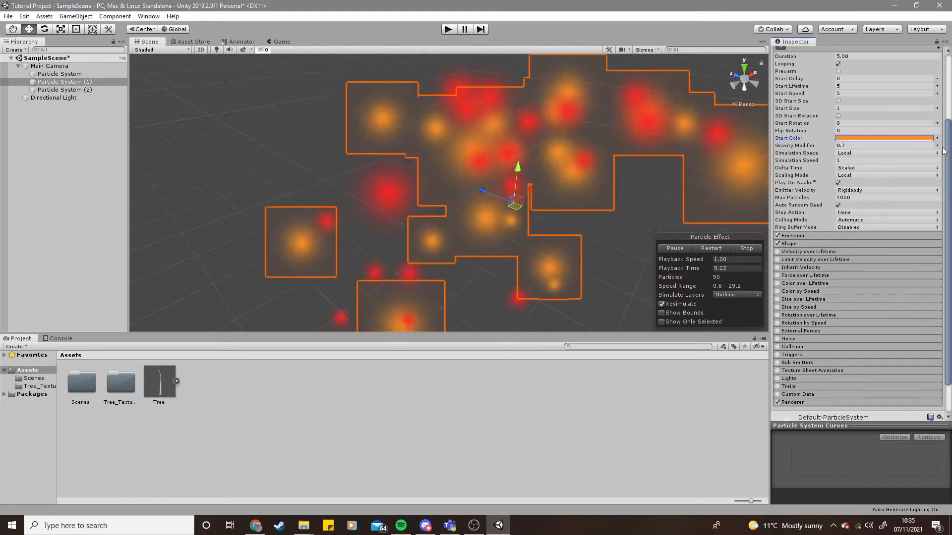
- Set Particle System (2)'s Start Color to yellow and reduce its Start Size
click(119, 90)
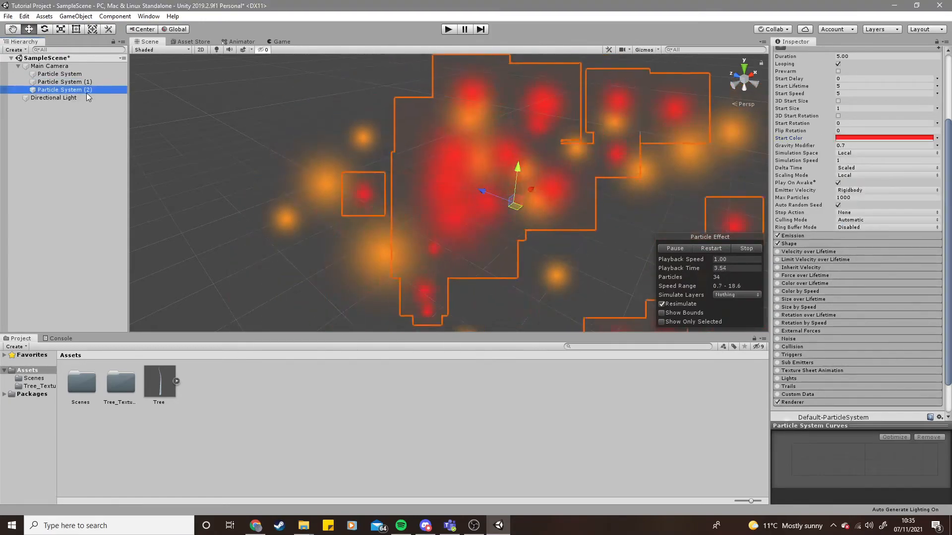
click(891, 141)
click(918, 192)
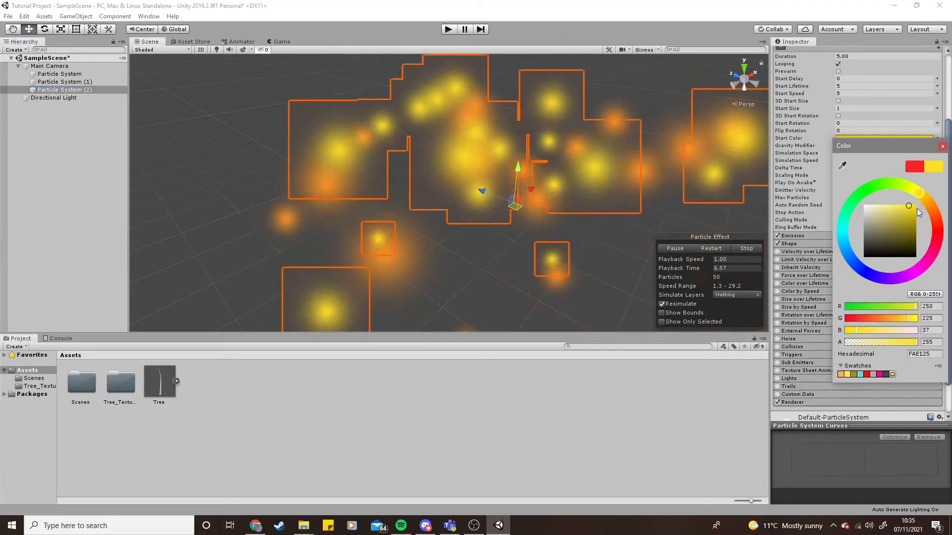
click(942, 147)
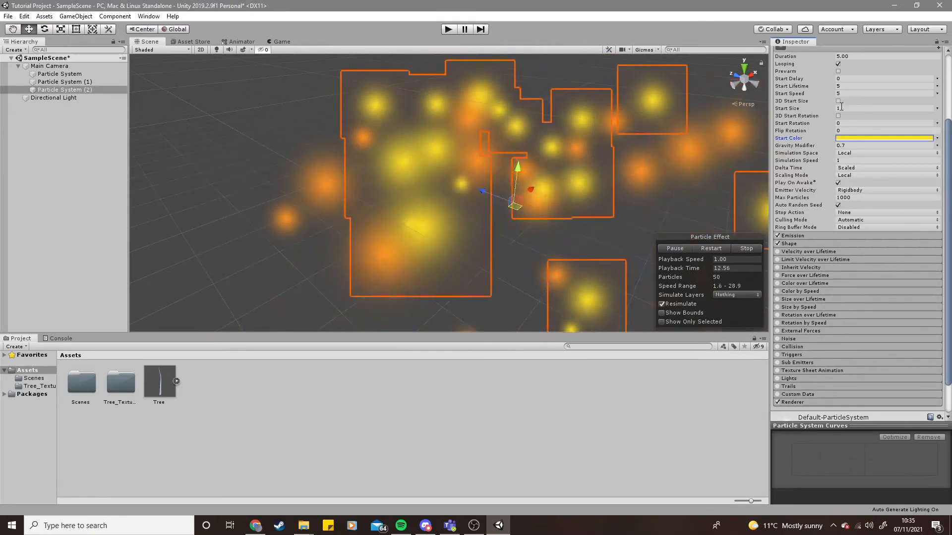
drag(823, 107, 820, 109)
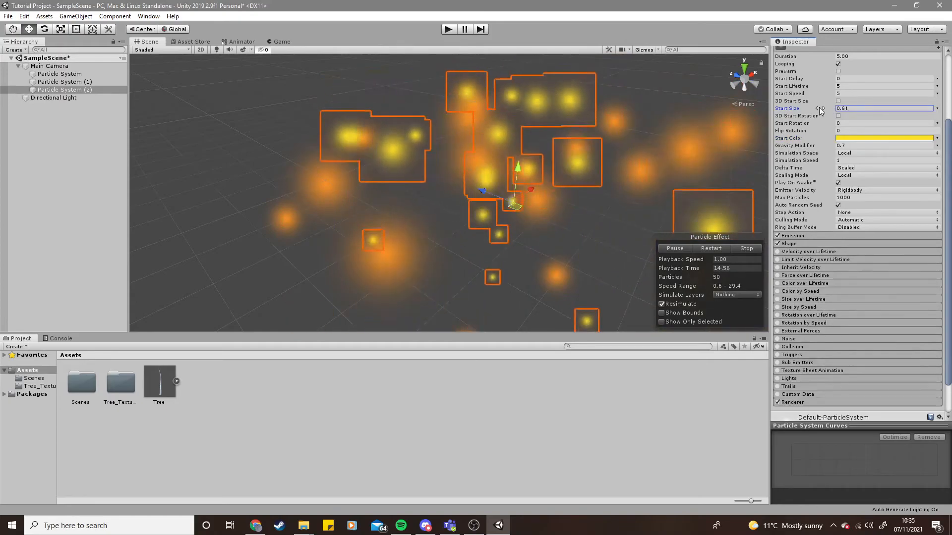
- Reduce Particle System (1)'s Start Size to about 0.45
click(96, 83)
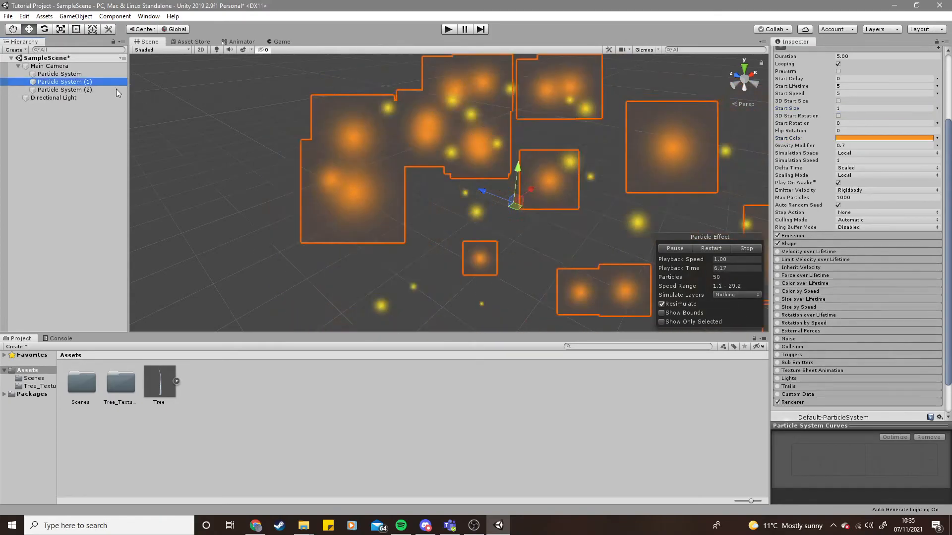
click(809, 110)
drag(809, 112, 800, 111)
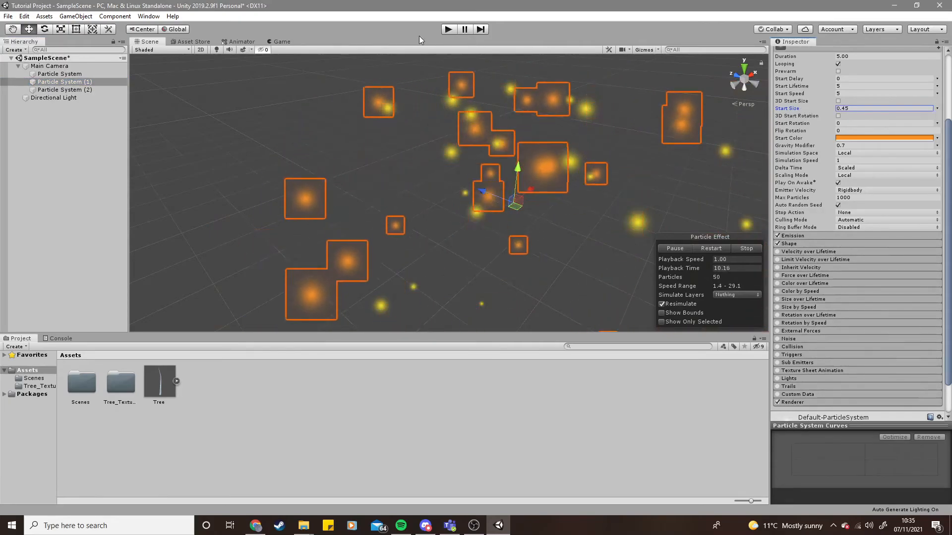
- Preview the three particle systems in Play mode
click(447, 29)
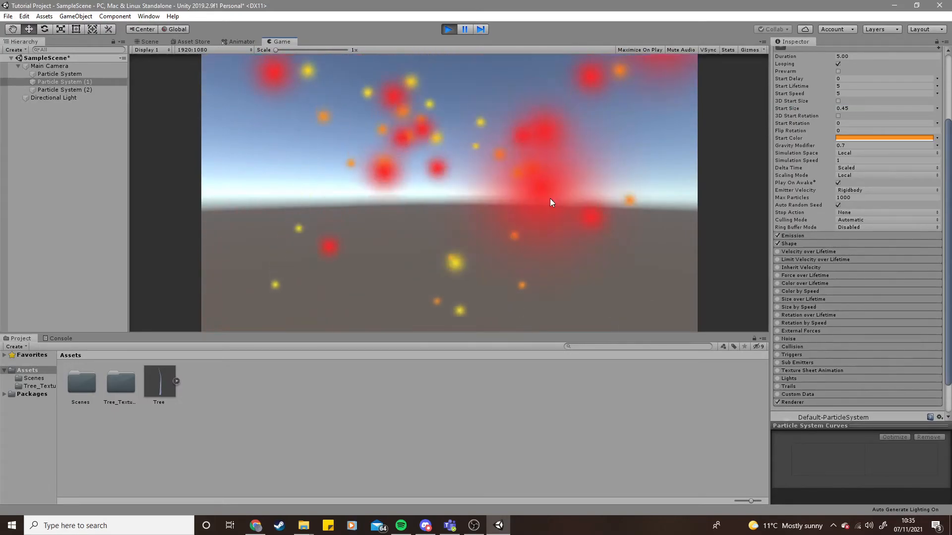
click(448, 30)
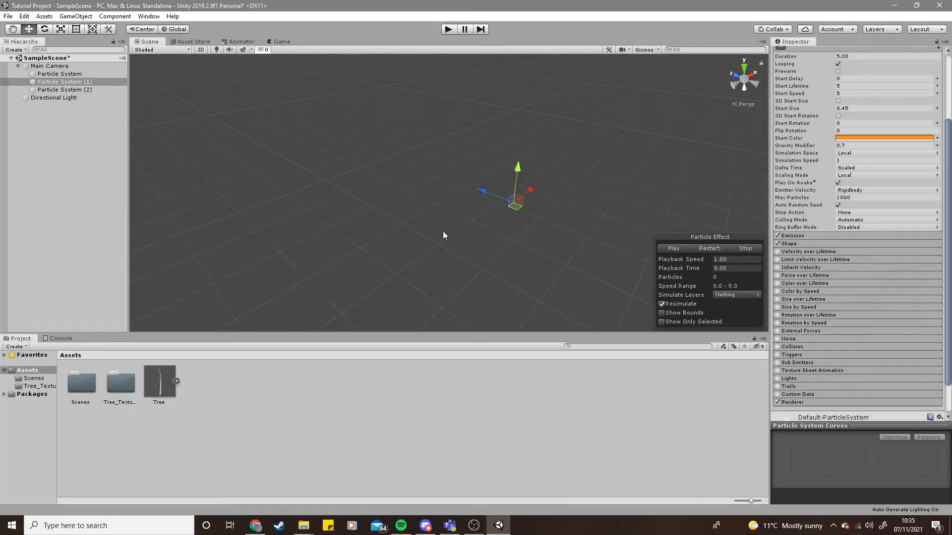
click(442, 229)
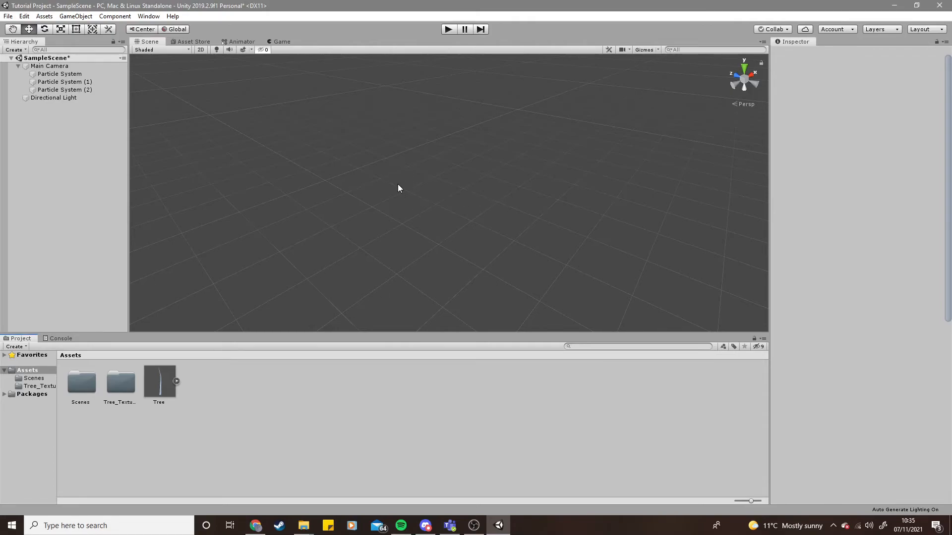
- Select all three particle systems and compare them in the Game and Scene views
drag(190, 80, 713, 293)
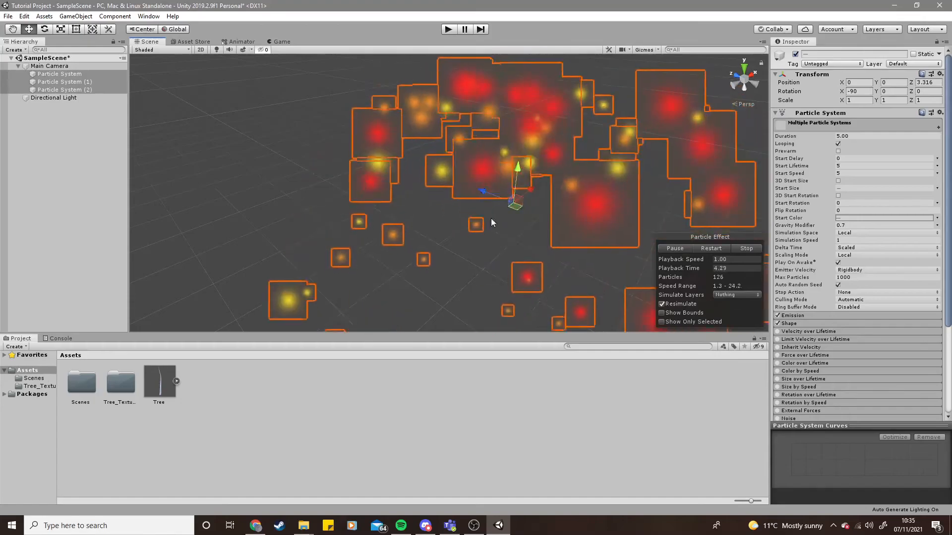
click(280, 41)
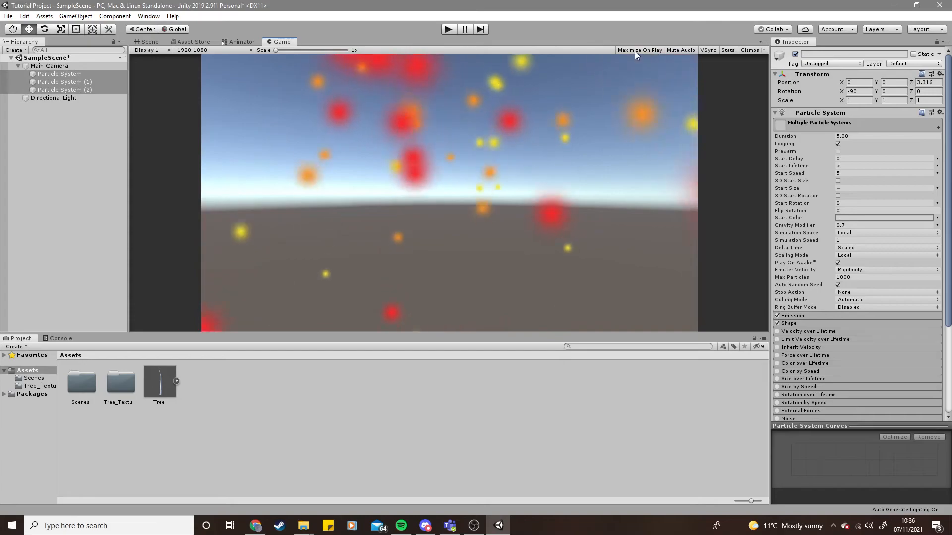
click(148, 43)
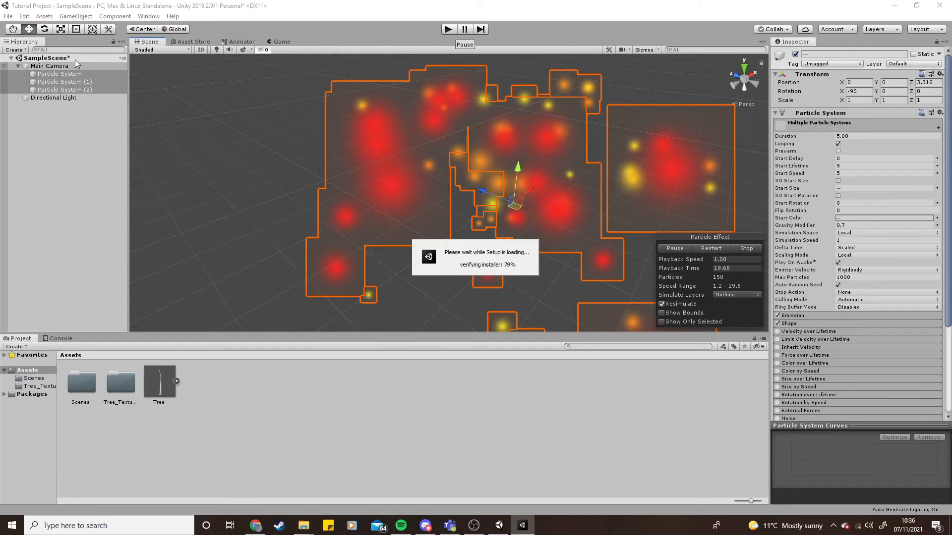
- Inspect the settings of Particle System (2) and Particle System (1) in the Inspector
click(465, 30)
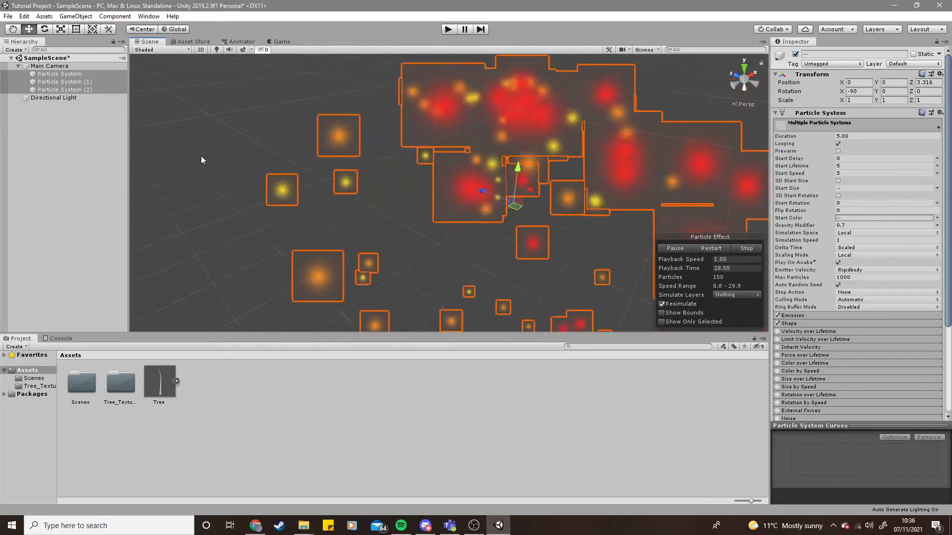
click(79, 137)
click(62, 90)
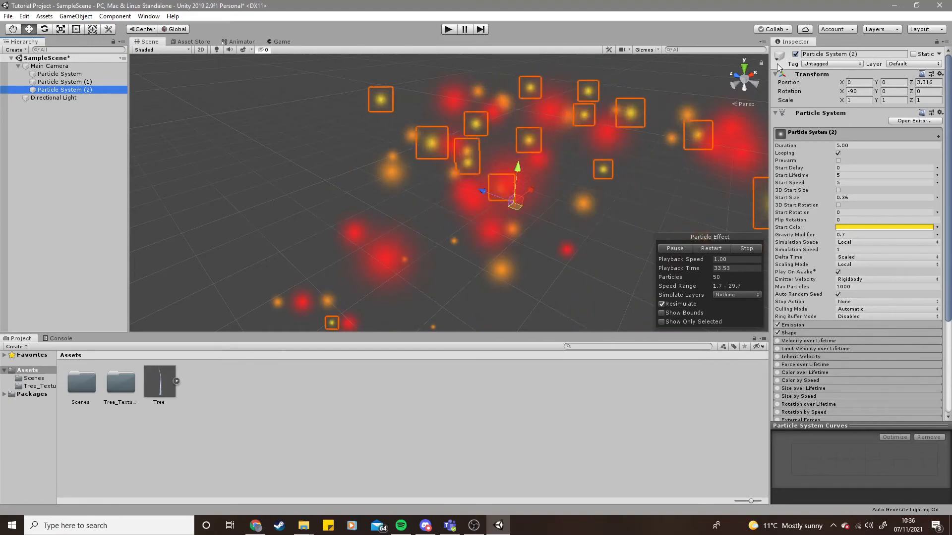
right_click(57, 158)
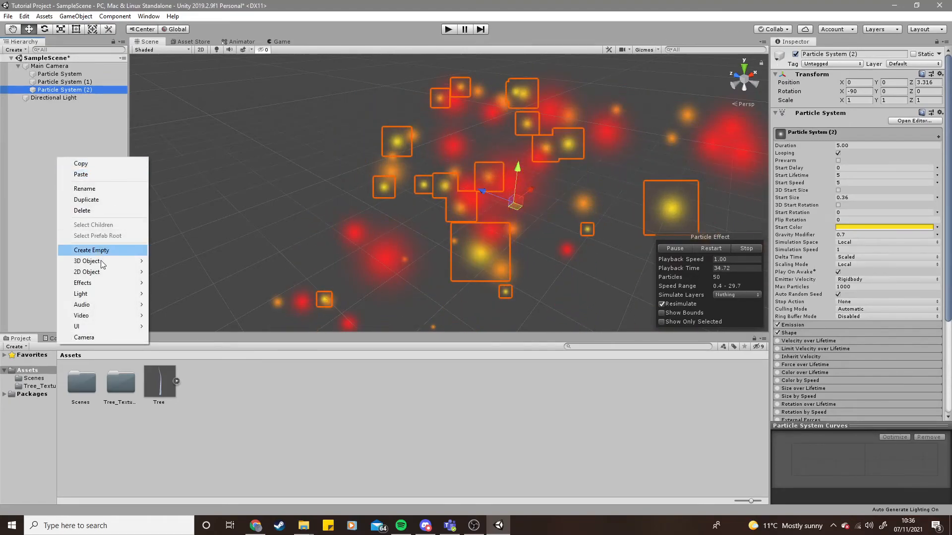
click(32, 179)
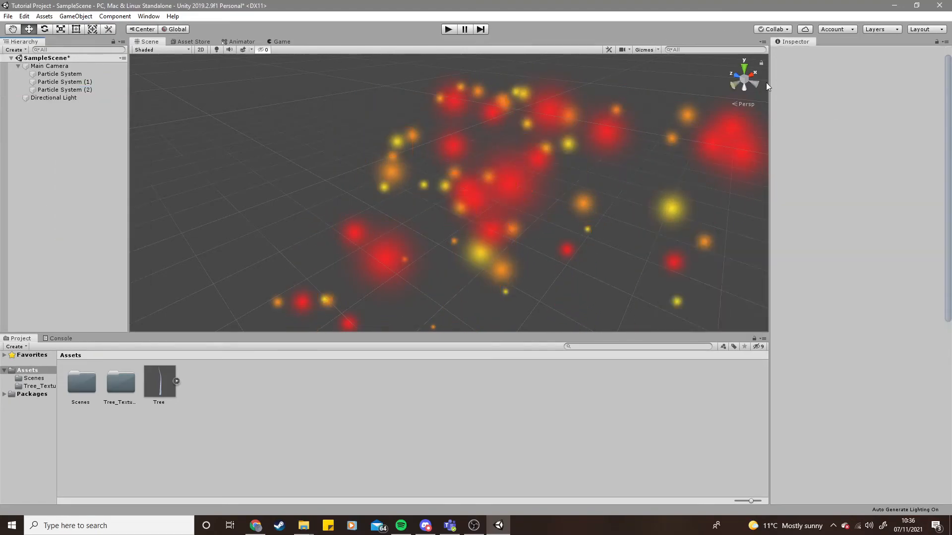
click(57, 81)
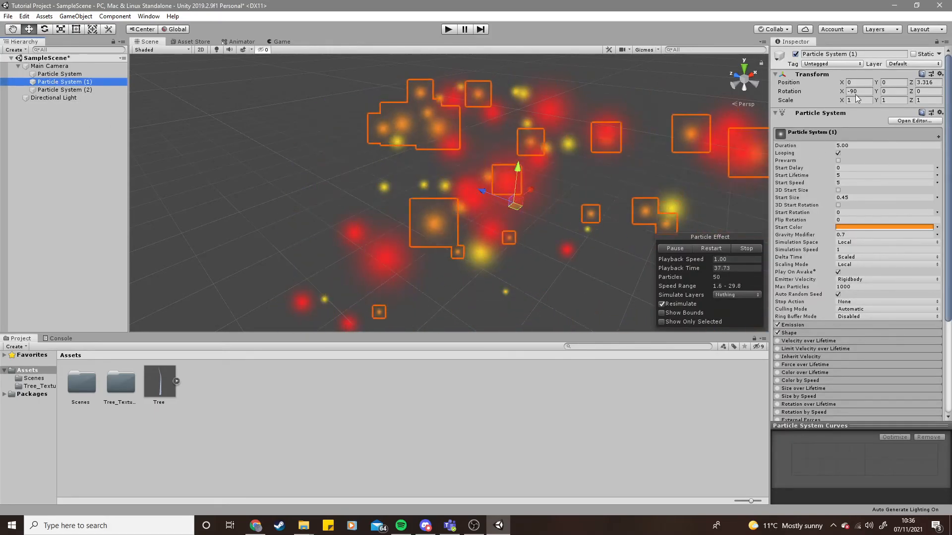
scroll(835, 194, down, 4)
scroll(821, 201, up, 4)
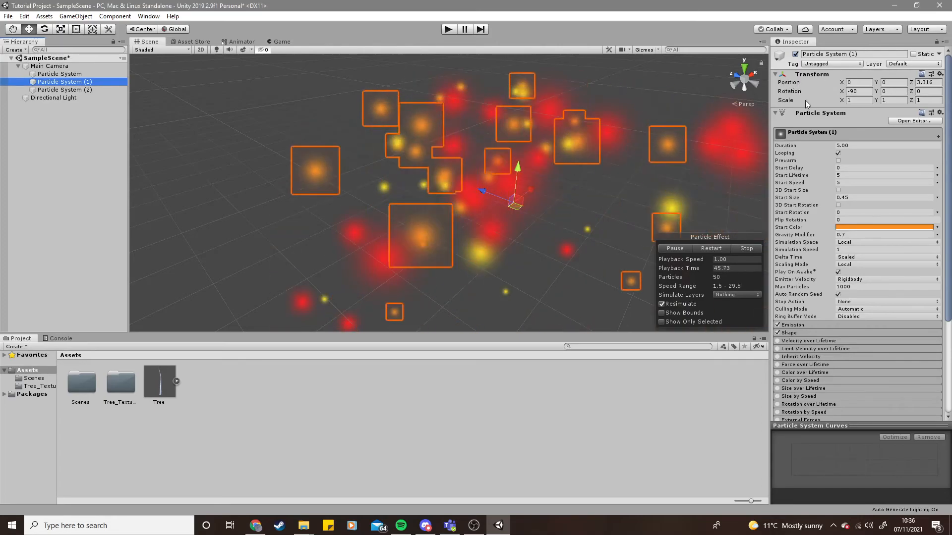
scroll(819, 154, down, 5)
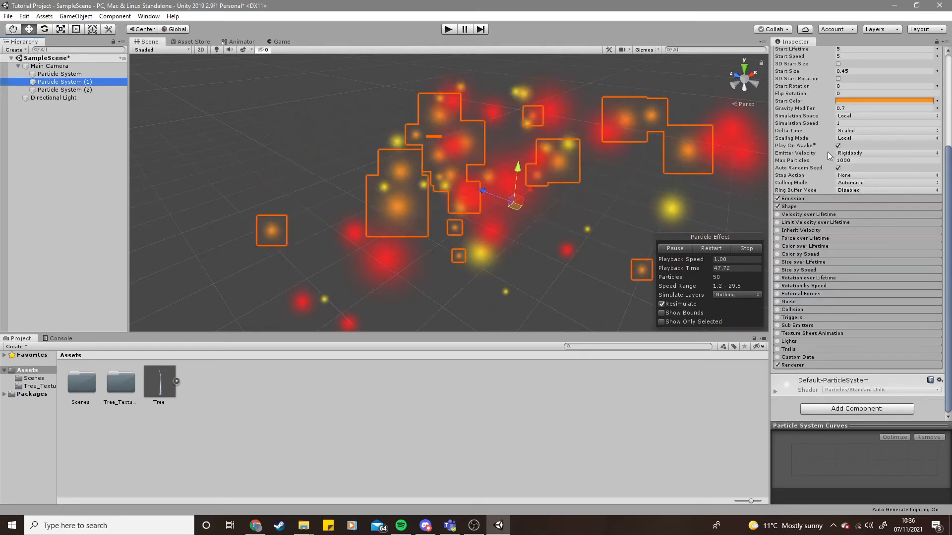
scroll(837, 249, up, 5)
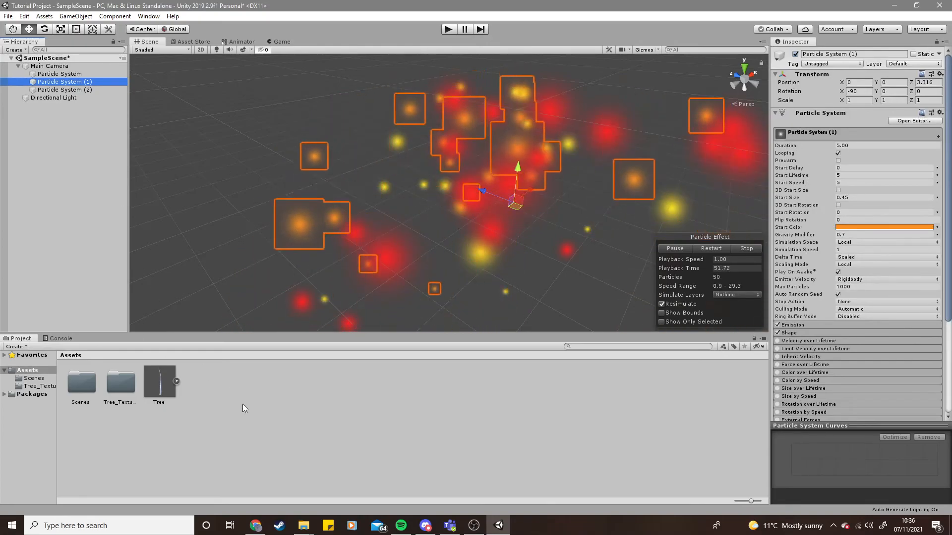
click(260, 412)
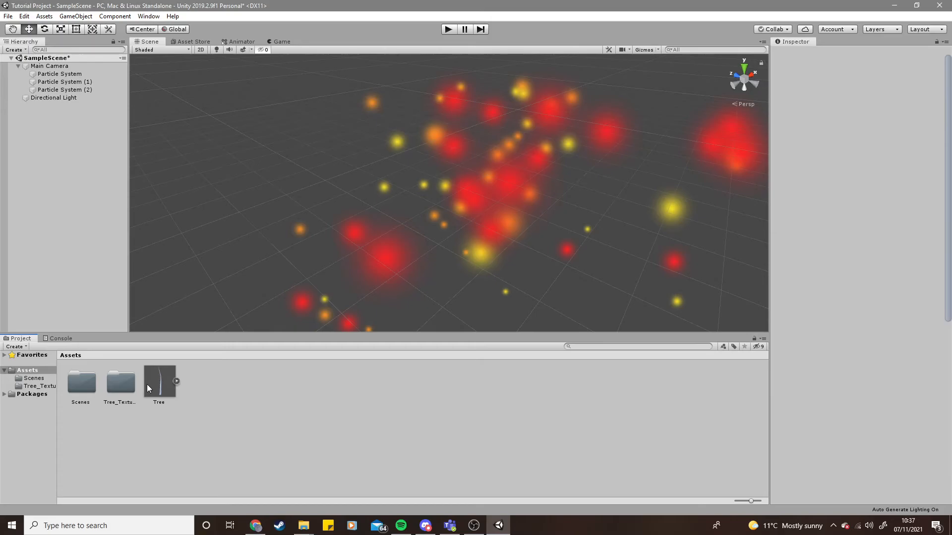
- Save Particle System (2) as a prefab asset and place three copies of the prefab in the scene
click(58, 89)
drag(38, 156, 222, 391)
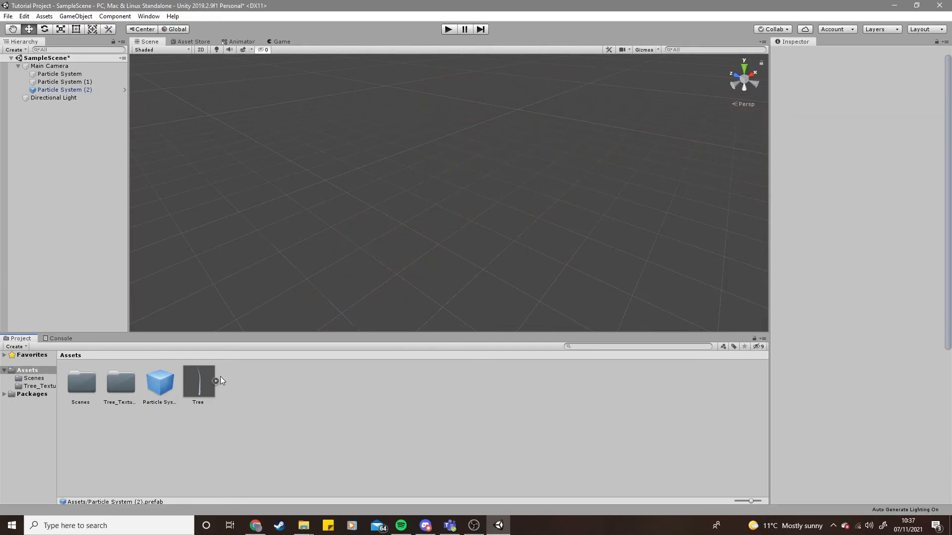
drag(161, 387, 263, 159)
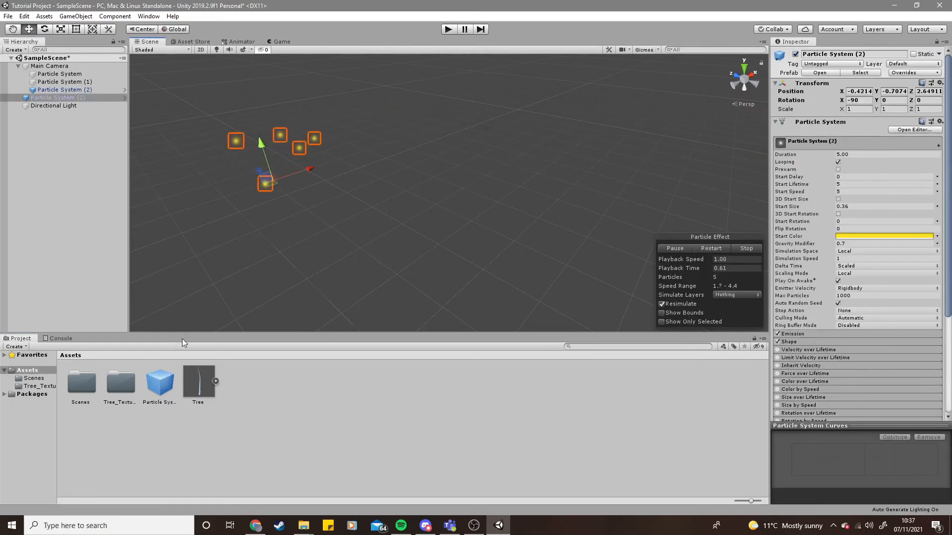
drag(160, 382, 605, 178)
drag(159, 383, 300, 261)
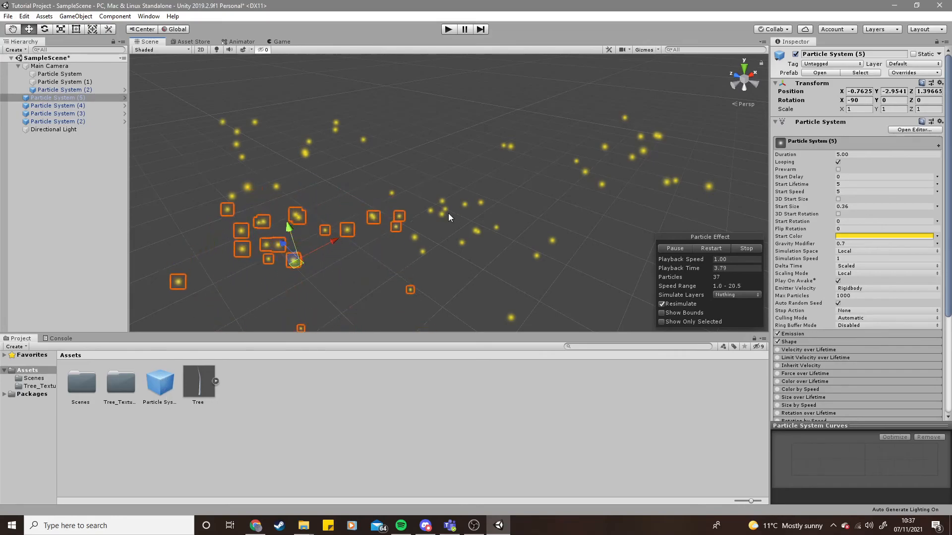
click(75, 183)
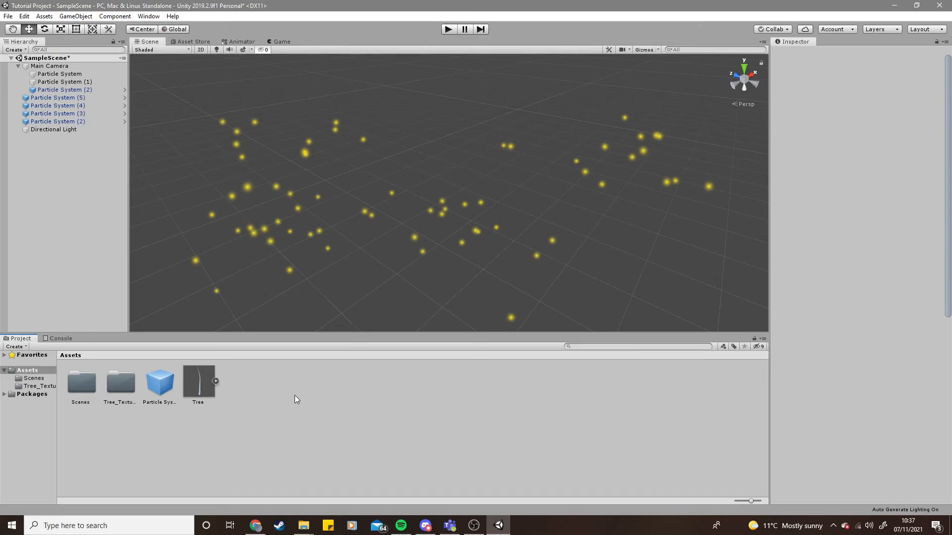
- Create a new C# script named Gun in the Assets folder
right_click(358, 401)
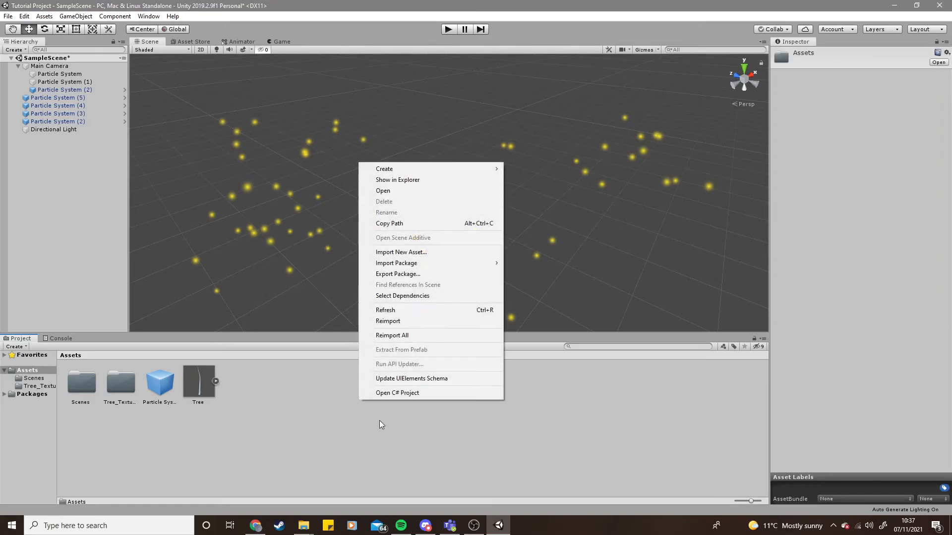
mouse_move(429, 171)
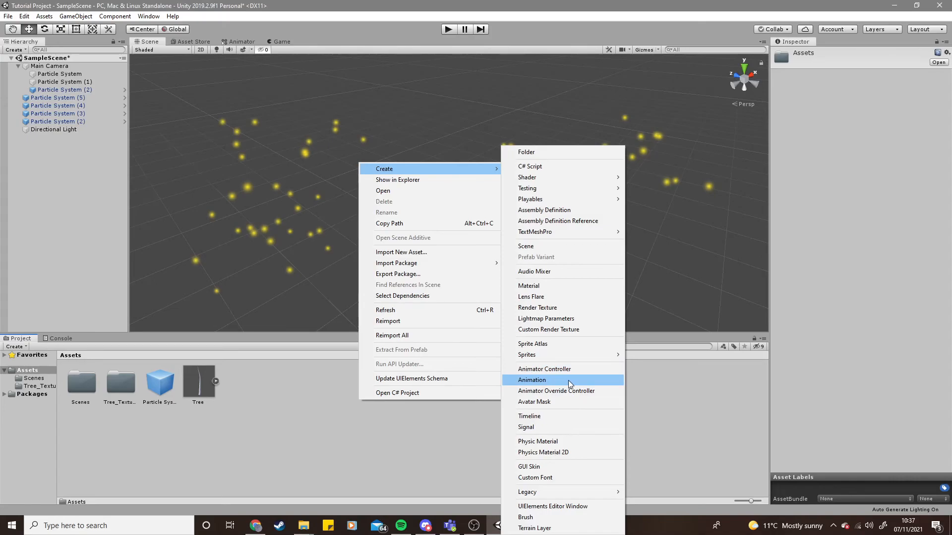
mouse_move(564, 360)
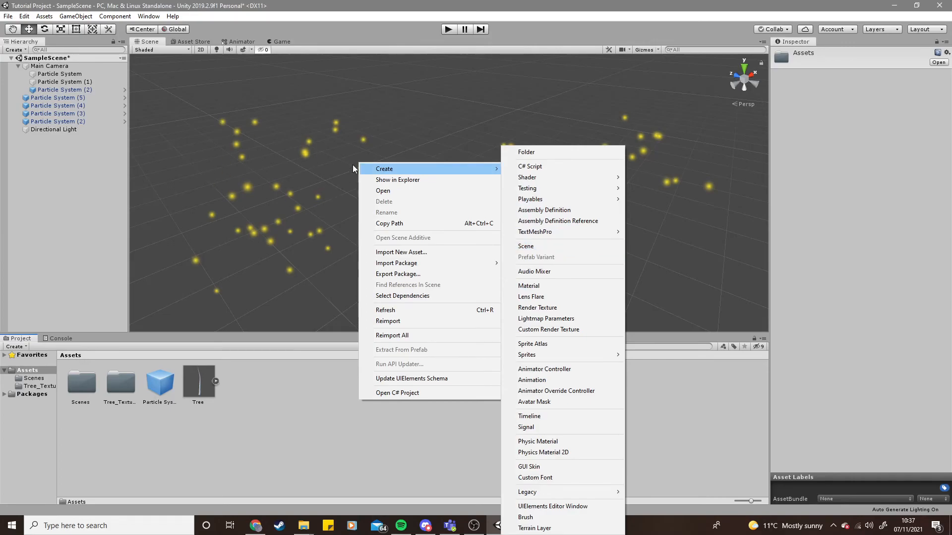
click(546, 165)
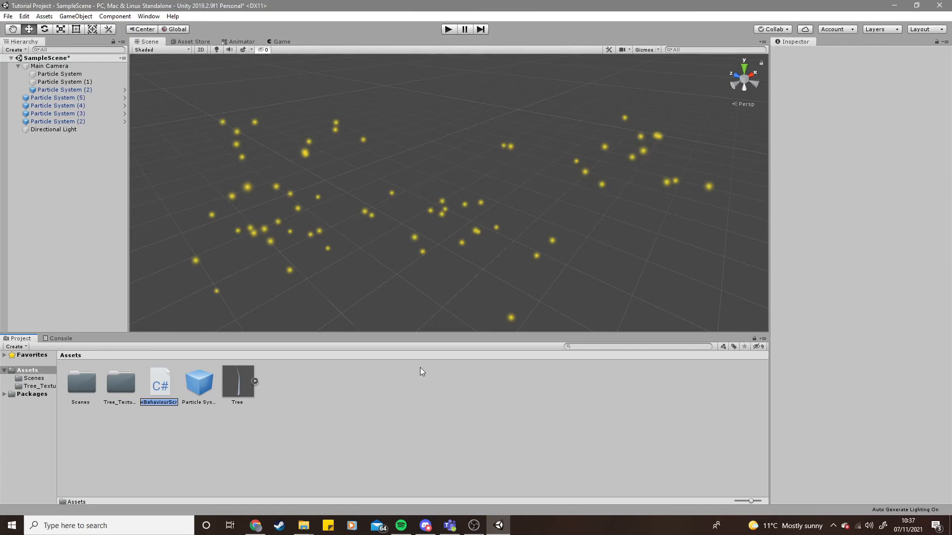
text(Gun)
key(Return)
- Rename the Gun script to notGun
click(301, 411)
click(164, 394)
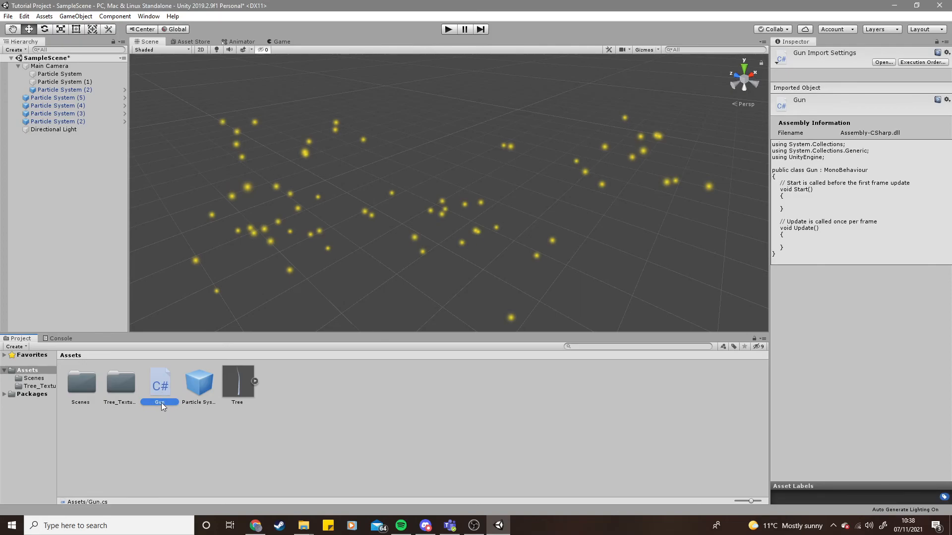
right_click(159, 401)
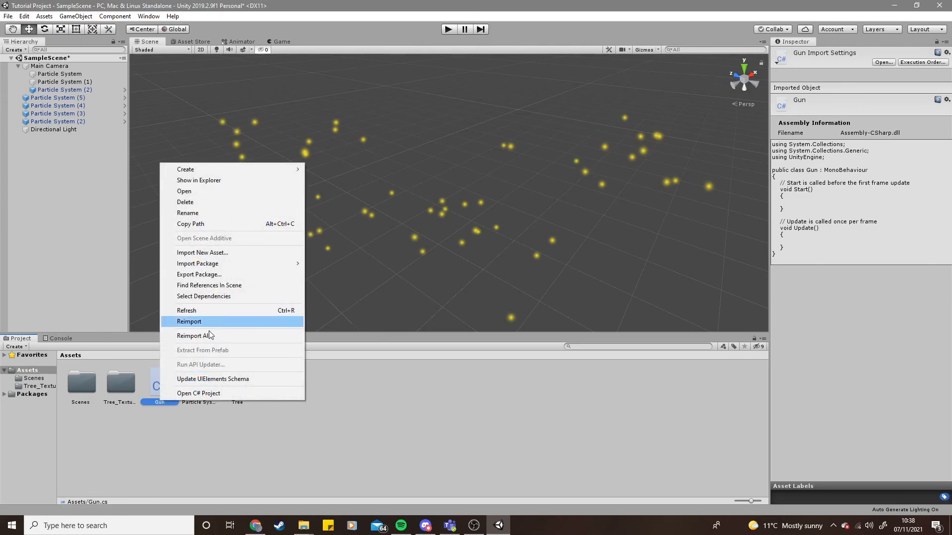
click(197, 213)
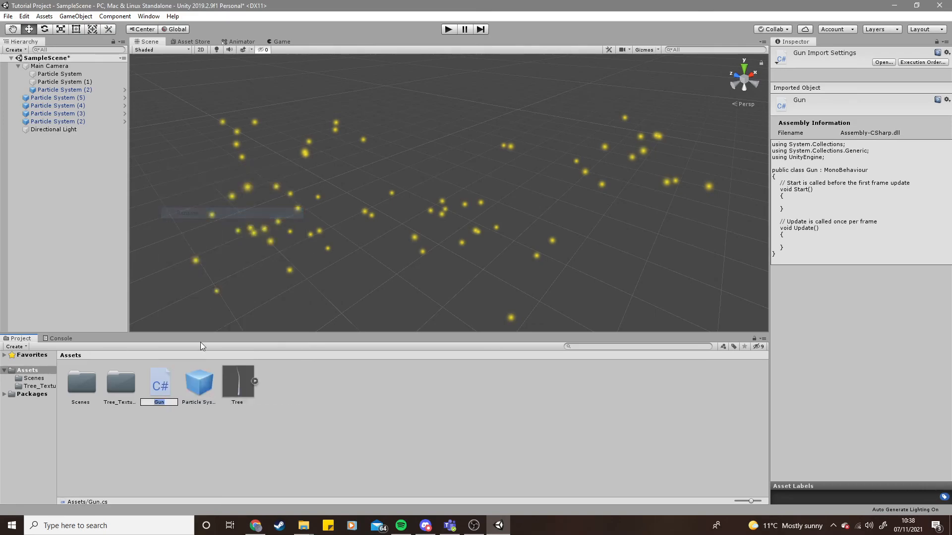
click(200, 430)
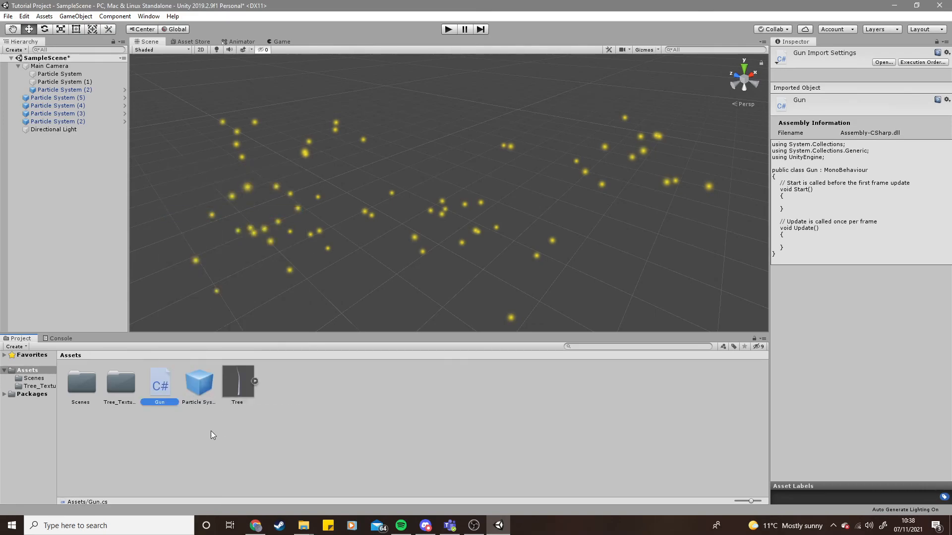
click(161, 396)
right_click(159, 387)
click(191, 200)
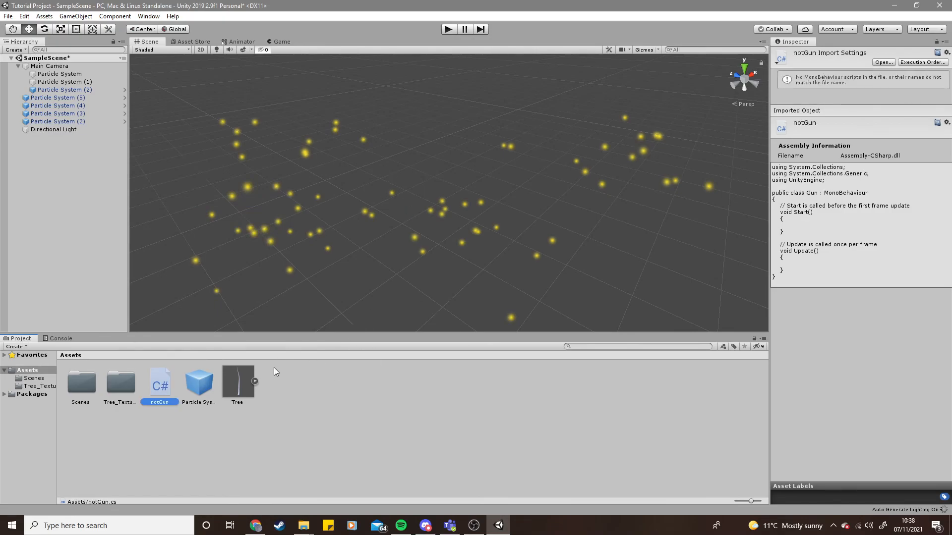
click(207, 411)
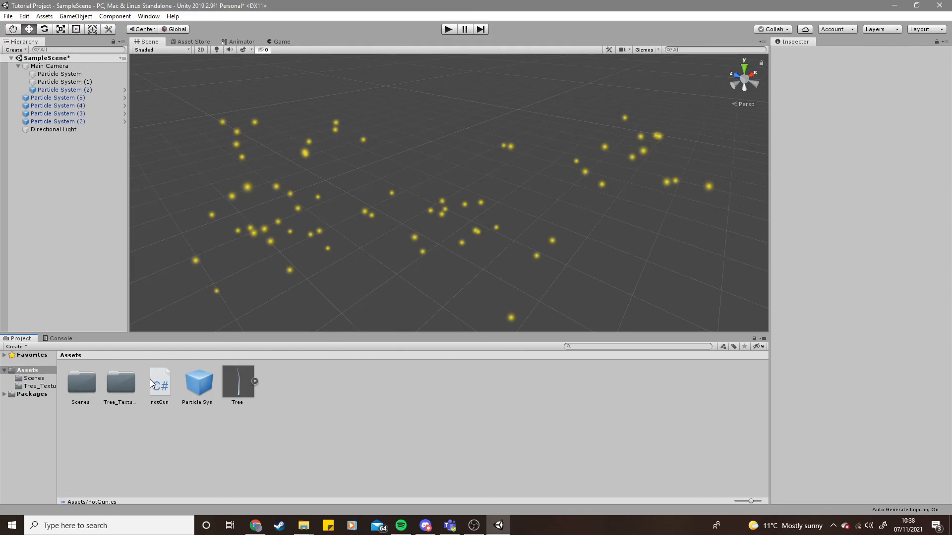
- Create another C# script named Gun in the Assets folder
click(164, 386)
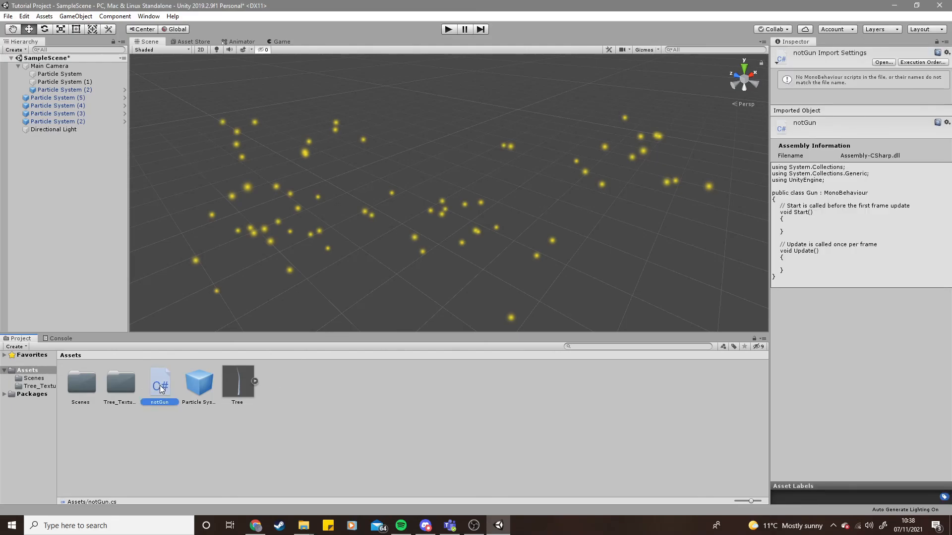
right_click(309, 388)
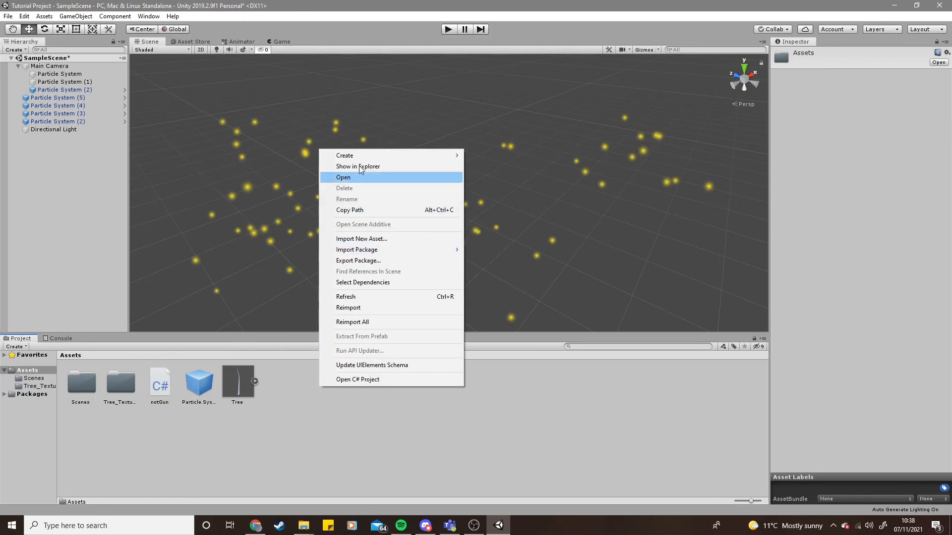
mouse_move(368, 154)
click(527, 165)
text(Gun)
key(Return)
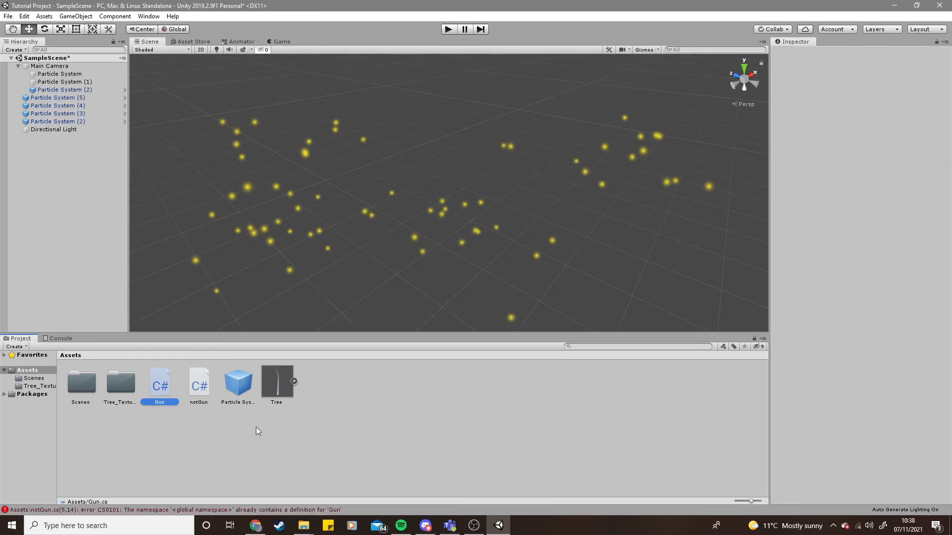
- Delete the notGun script asset
click(199, 388)
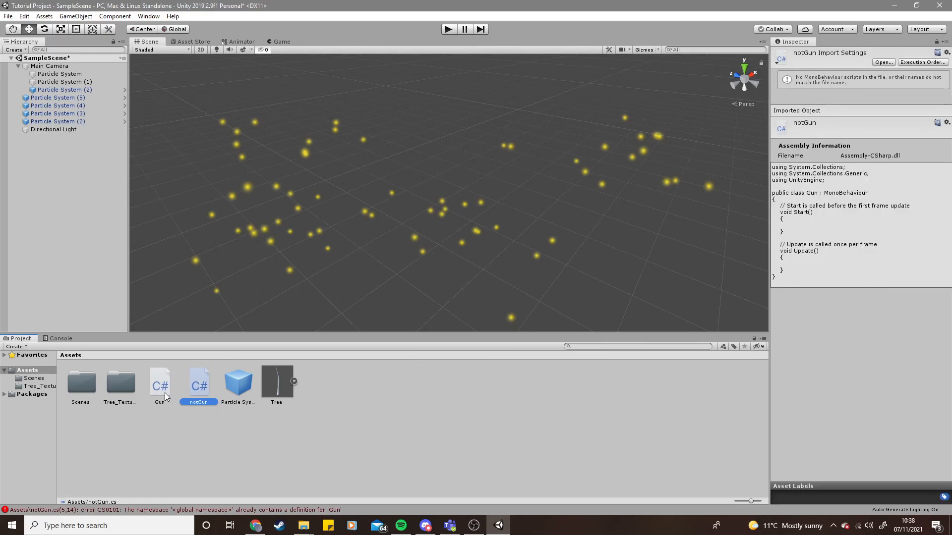
key(Delete)
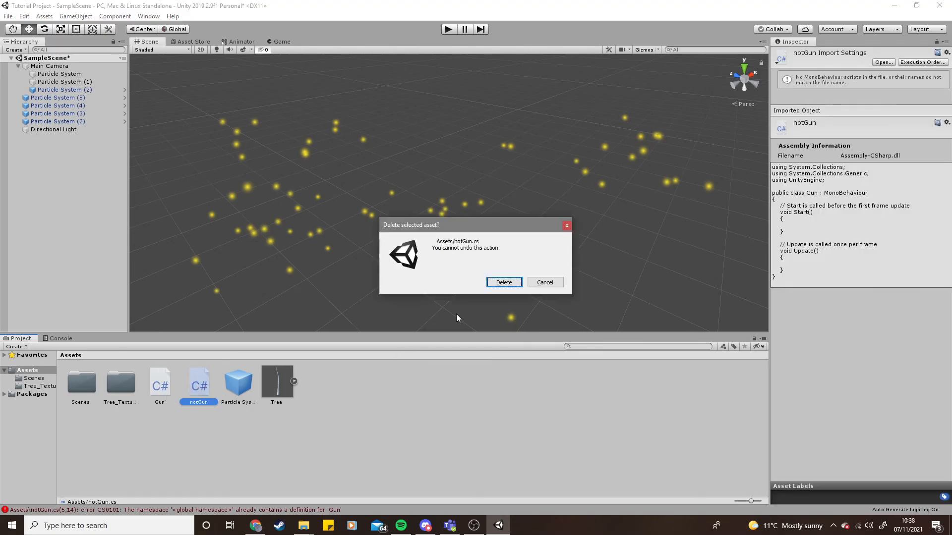
click(496, 283)
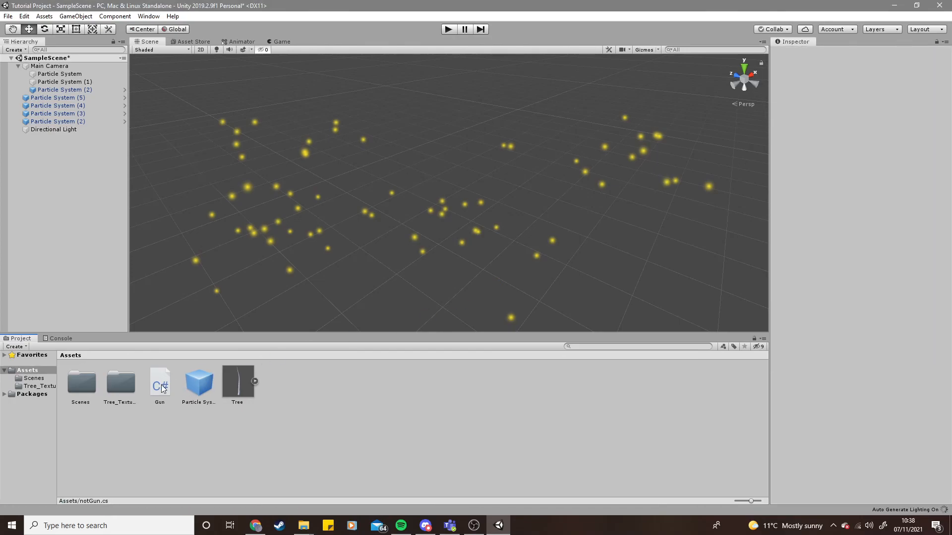
- Try to delete the Gun script asset
click(158, 388)
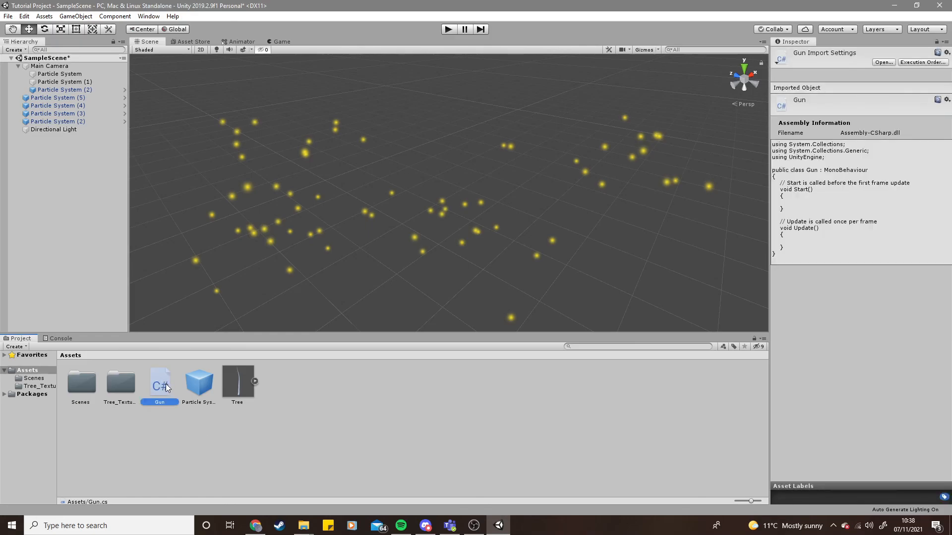
key(Delete)
click(504, 282)
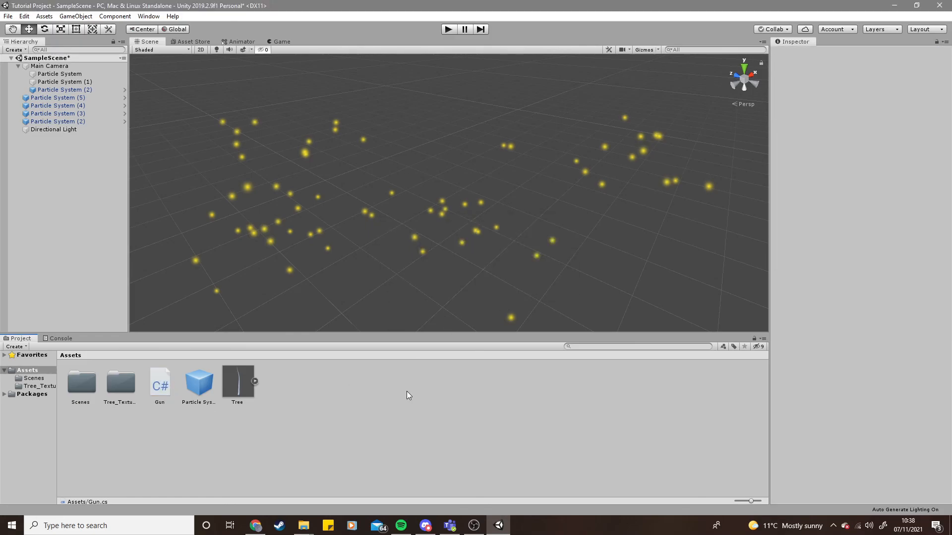